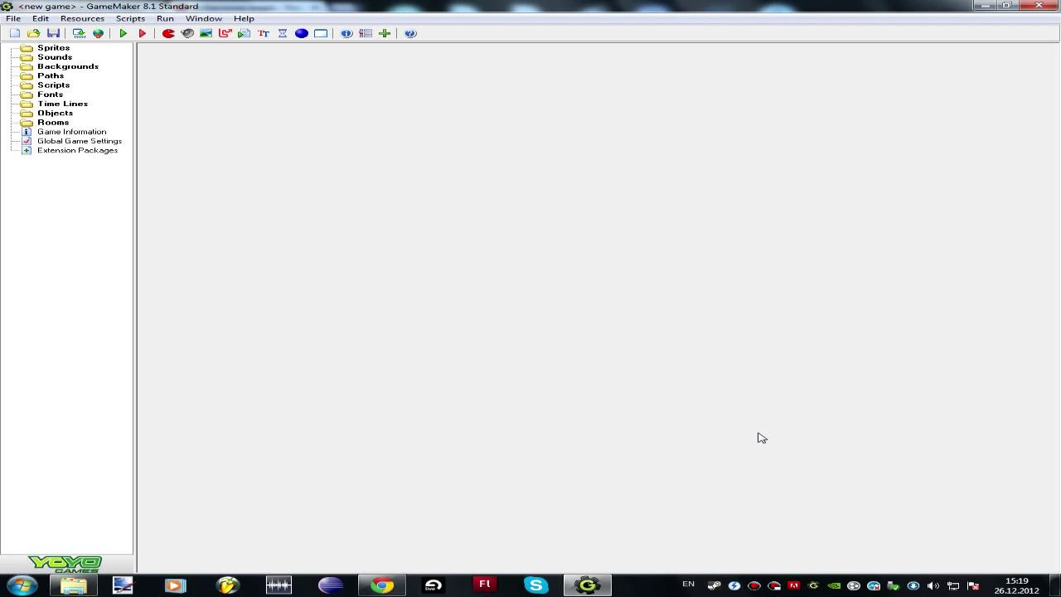
Step: Look over the Scripts menu without choosing anything, then start a new sprite for spr_icon
click(117, 18)
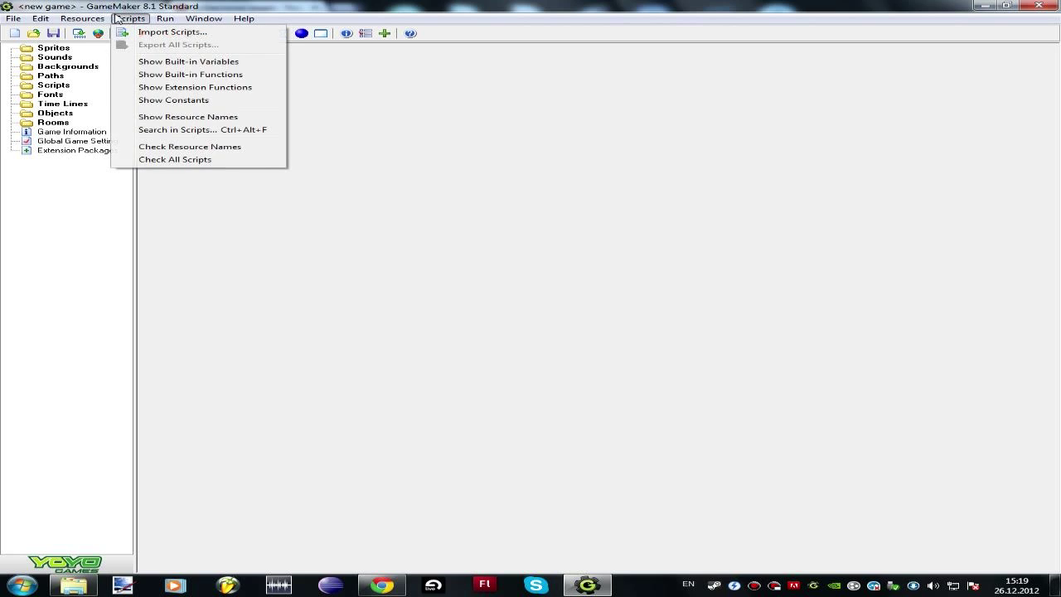
click(704, 238)
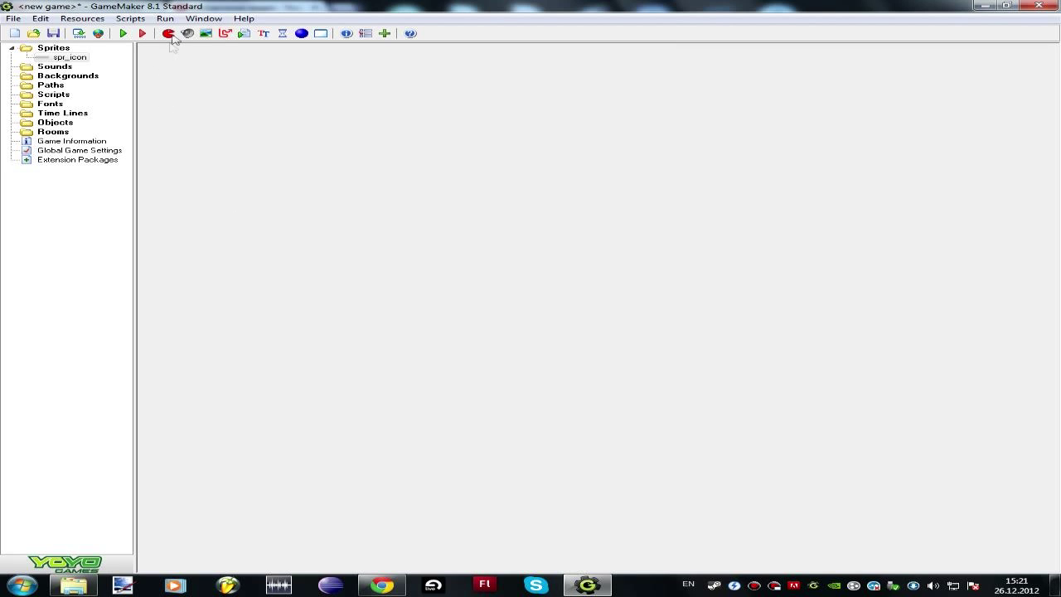
click(169, 33)
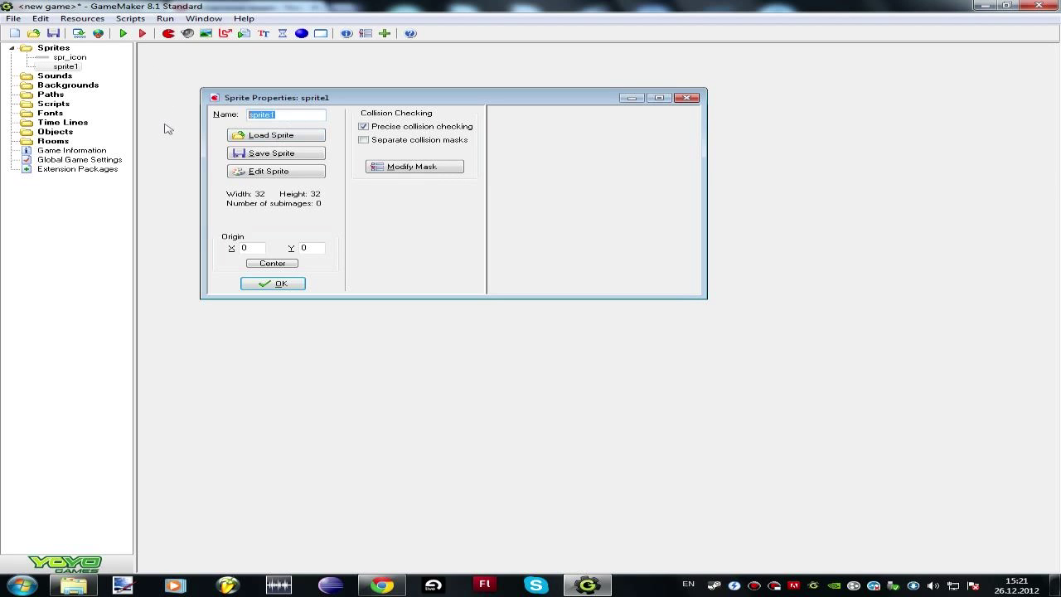
Step: Confirm the 32×32 spr_wall sprite and create a new sprite named spr_player
click(273, 283)
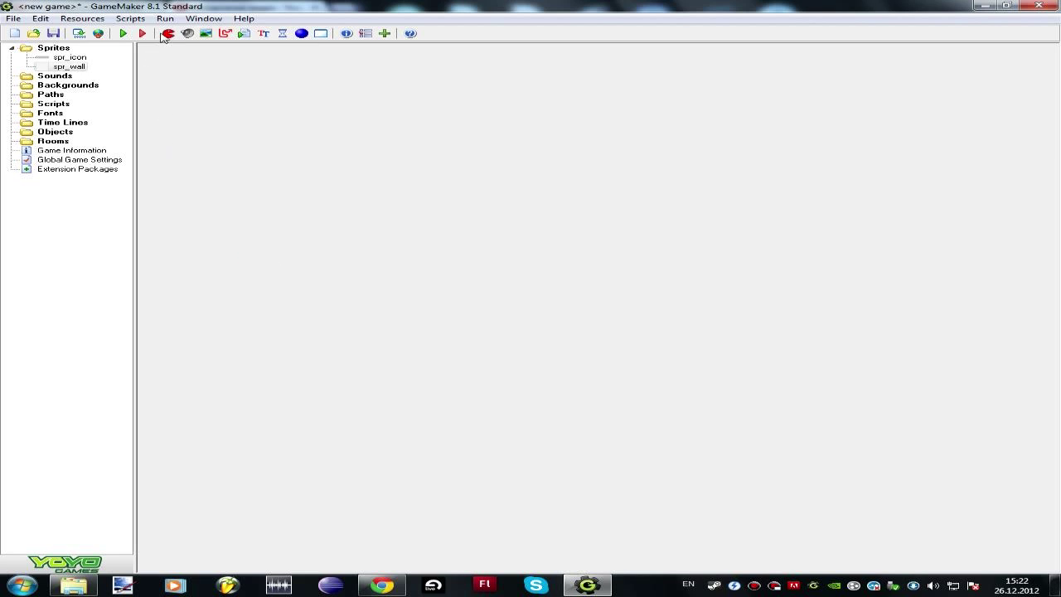
click(169, 33)
text(spr_player)
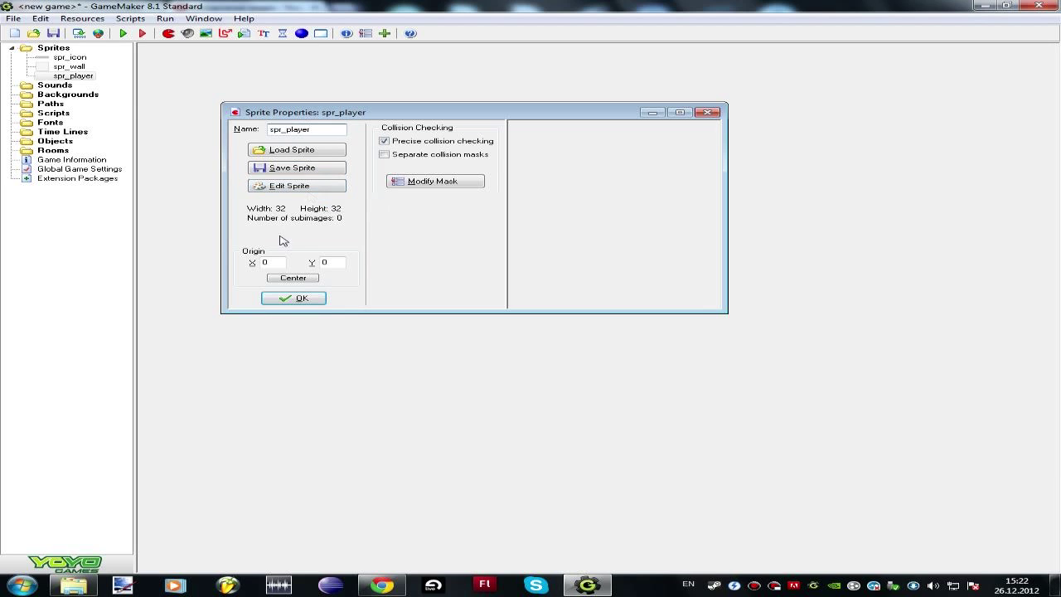
Step: Draw a red-circle image for spr_player, centre its origin, and confirm the sprite
click(295, 186)
click(268, 117)
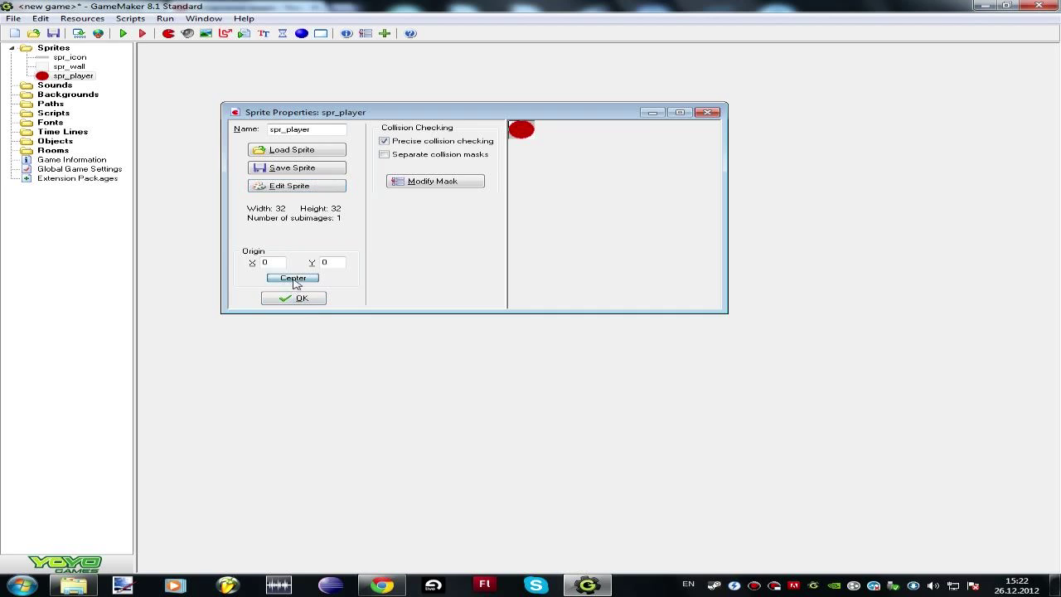
click(294, 280)
click(296, 298)
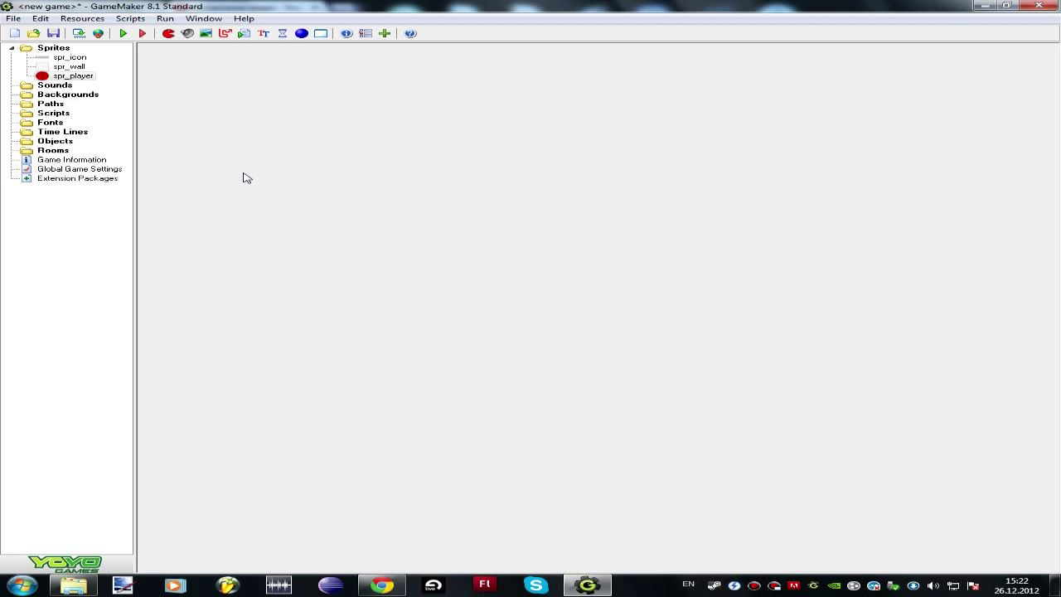
click(300, 34)
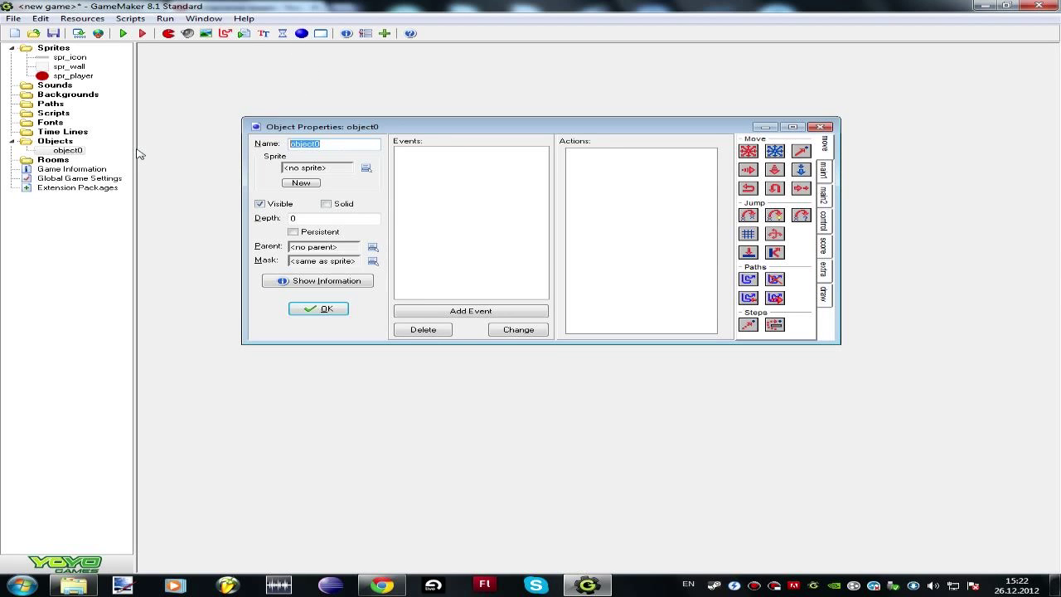
Step: Name the new object obj_controller, give it a Create event, and confirm its properties
text(obj_controller)
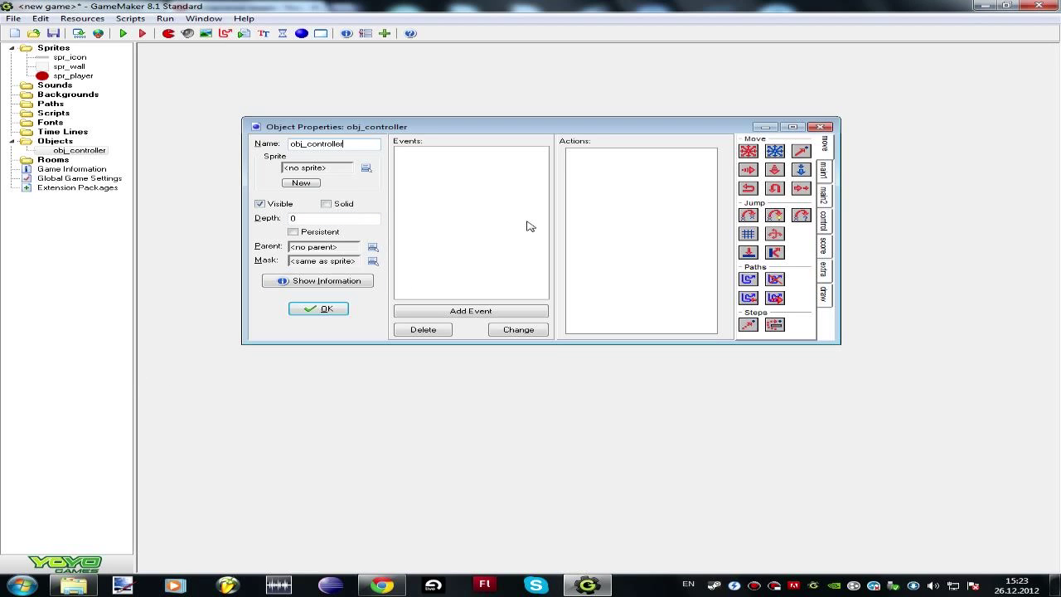
click(476, 310)
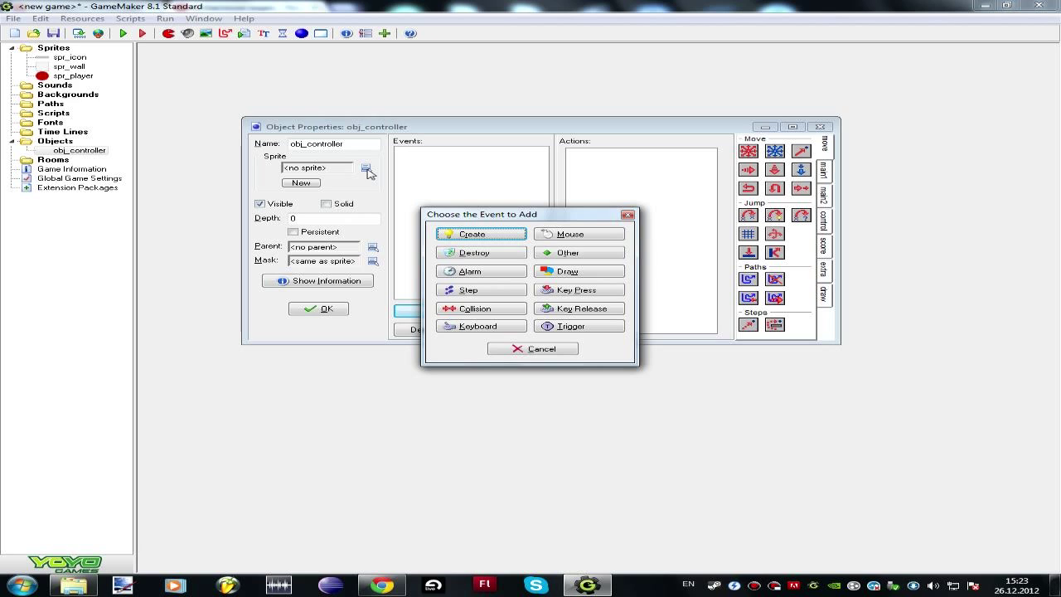
click(510, 234)
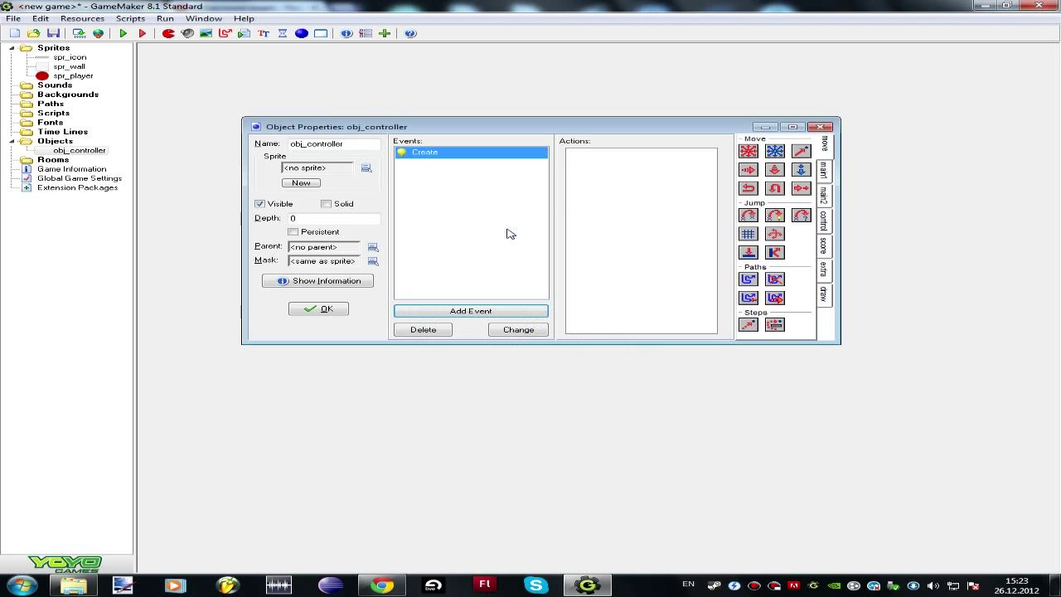
click(823, 195)
click(823, 219)
drag(747, 262, 656, 266)
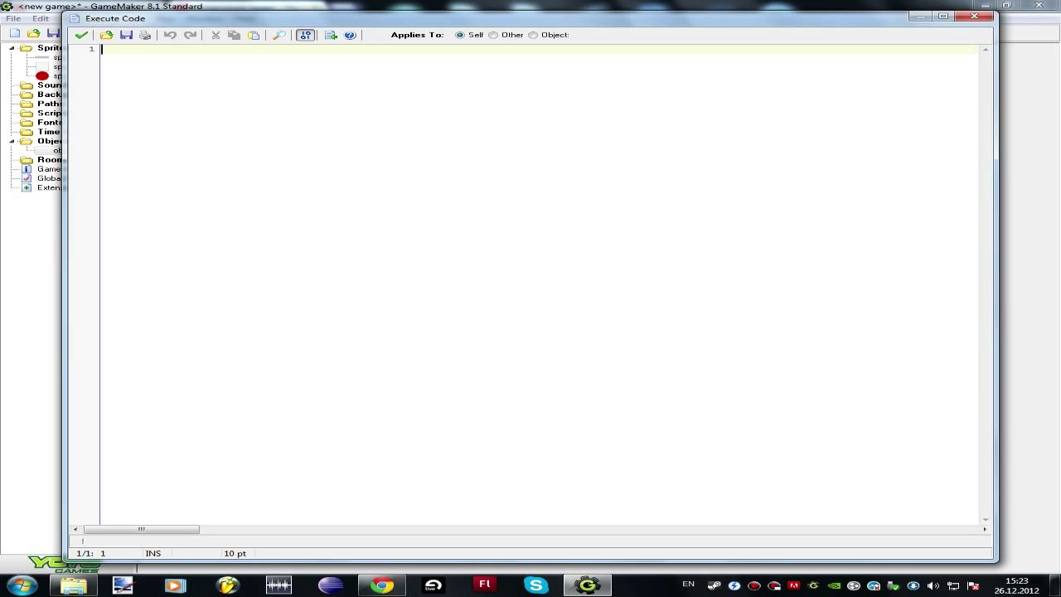
click(81, 35)
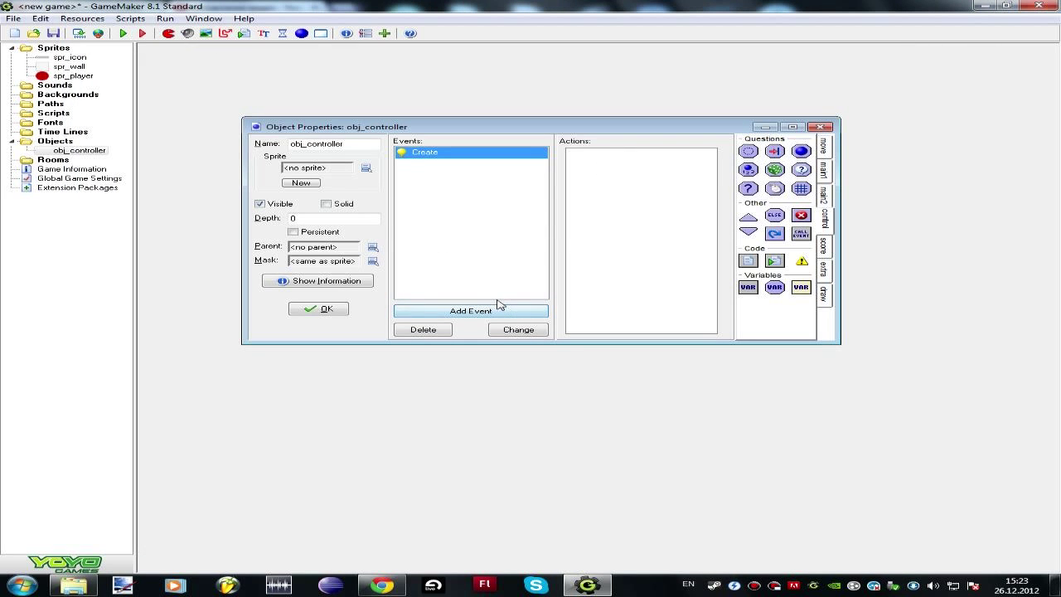
click(300, 313)
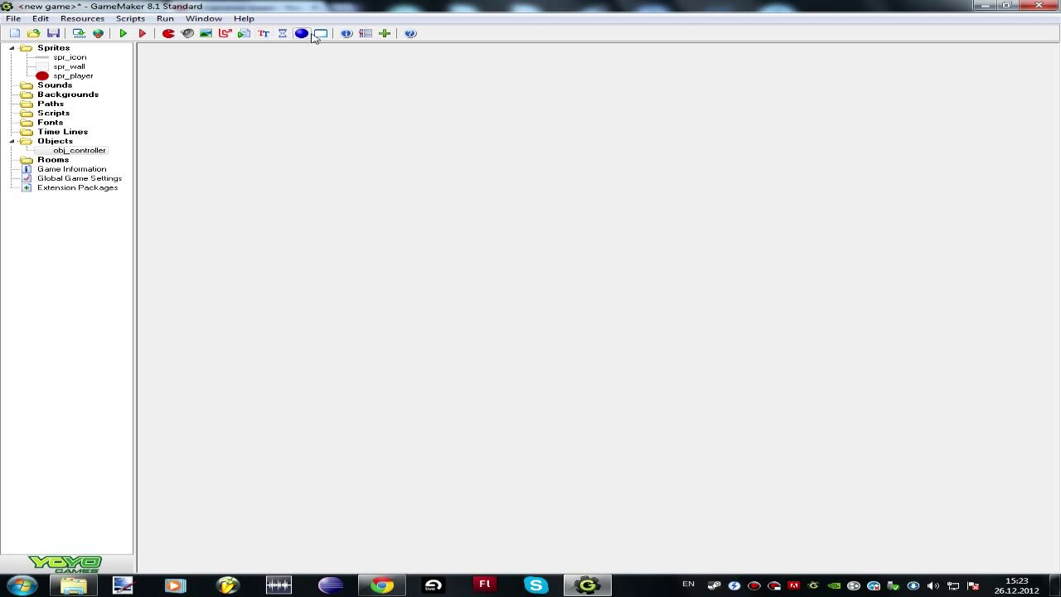
click(301, 33)
Step: Create obj_wall using the spr_wall sprite
text(obj_wall)
click(387, 183)
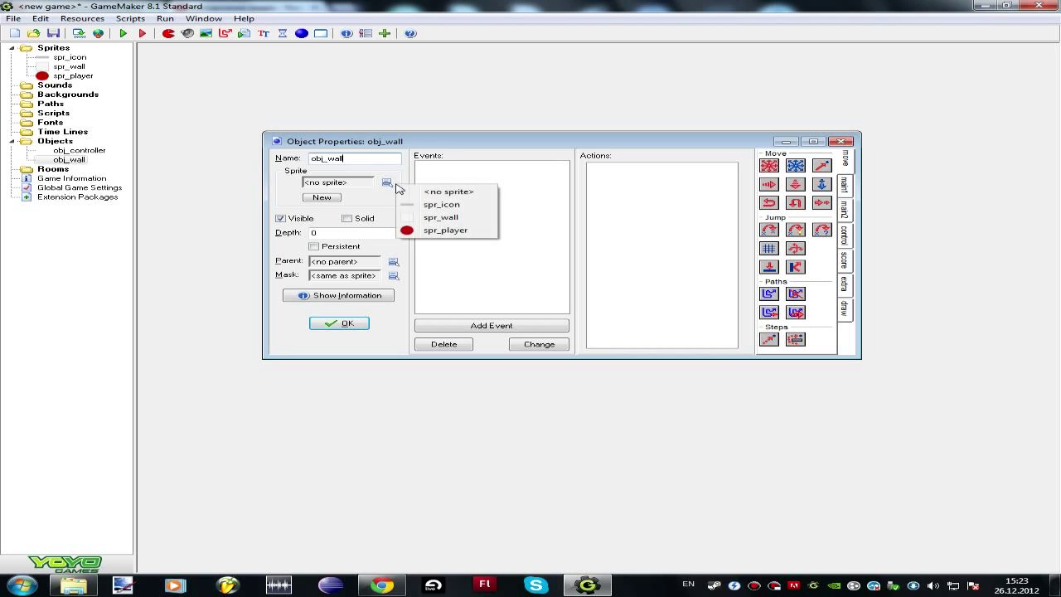
click(452, 221)
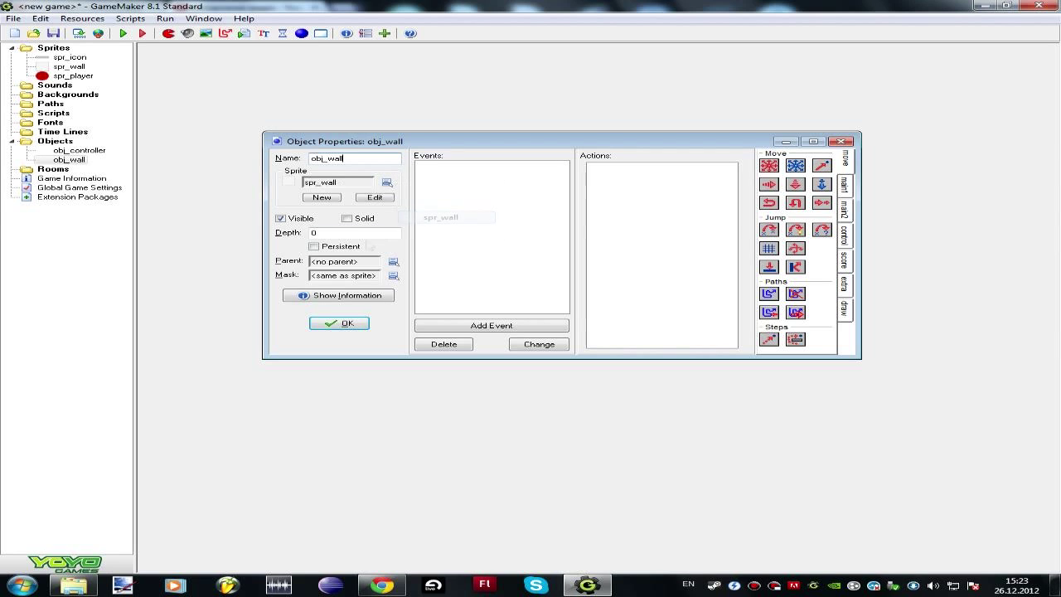
click(350, 324)
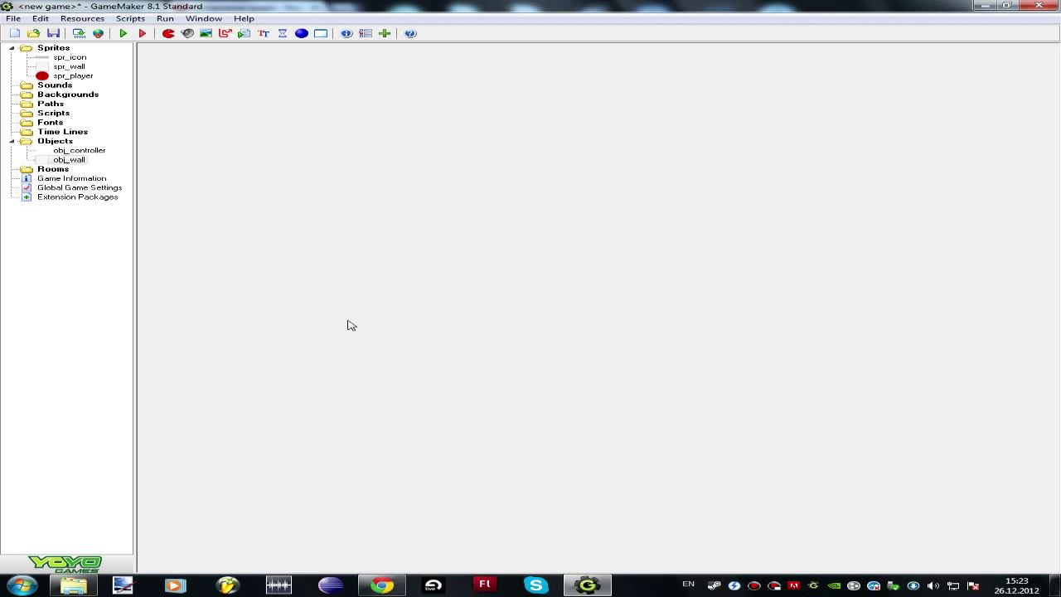
Step: Create obj_player, correcting the misspelled name, and assign it the spr_player sprite
click(302, 33)
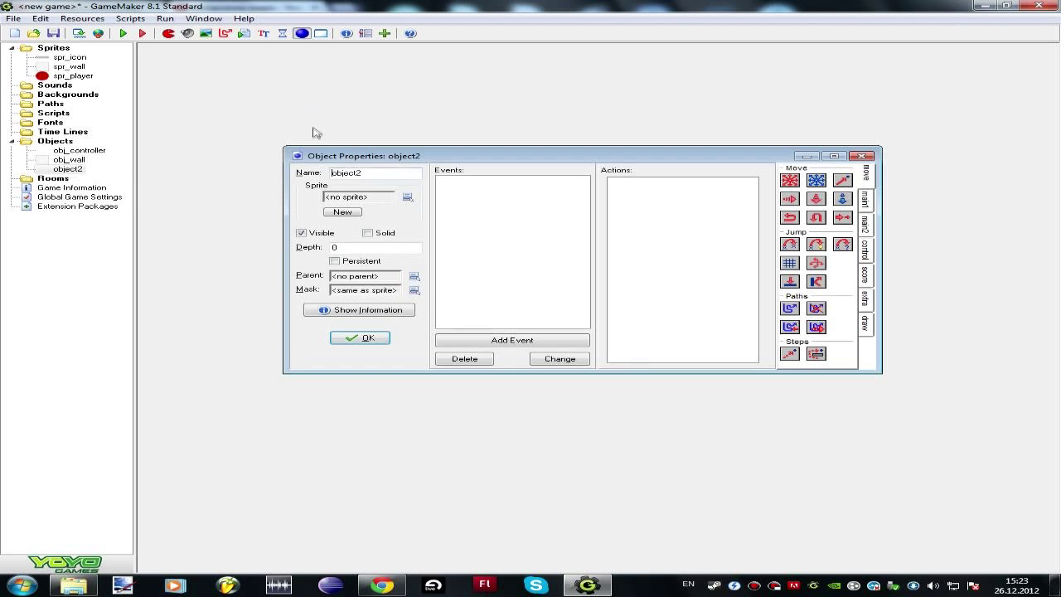
text(obj_pla)
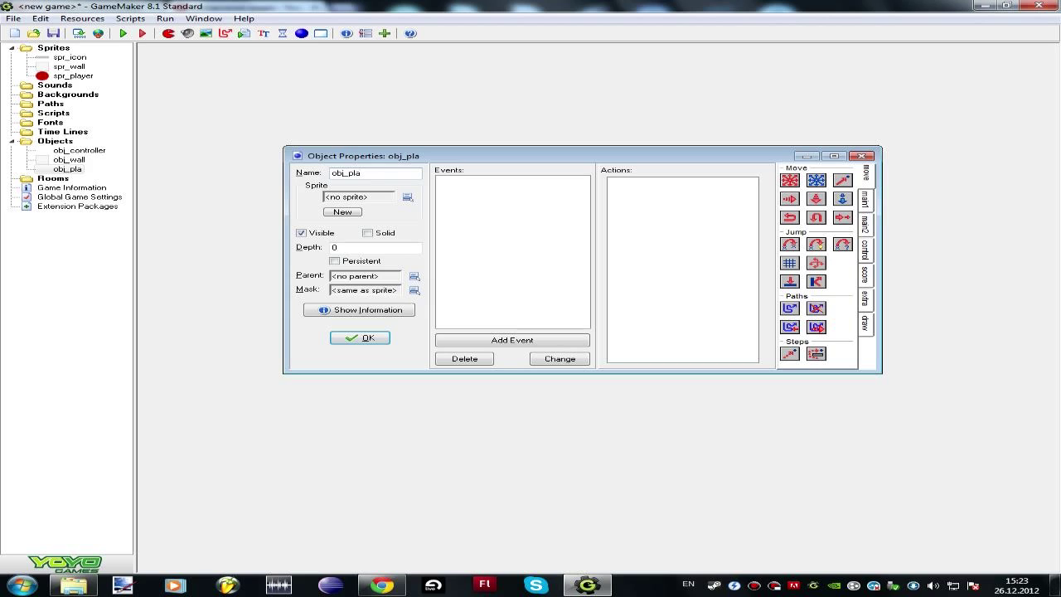
text(yr)
text(e)
key(BackSpace)
key(BackSpace)
text(er)
click(407, 196)
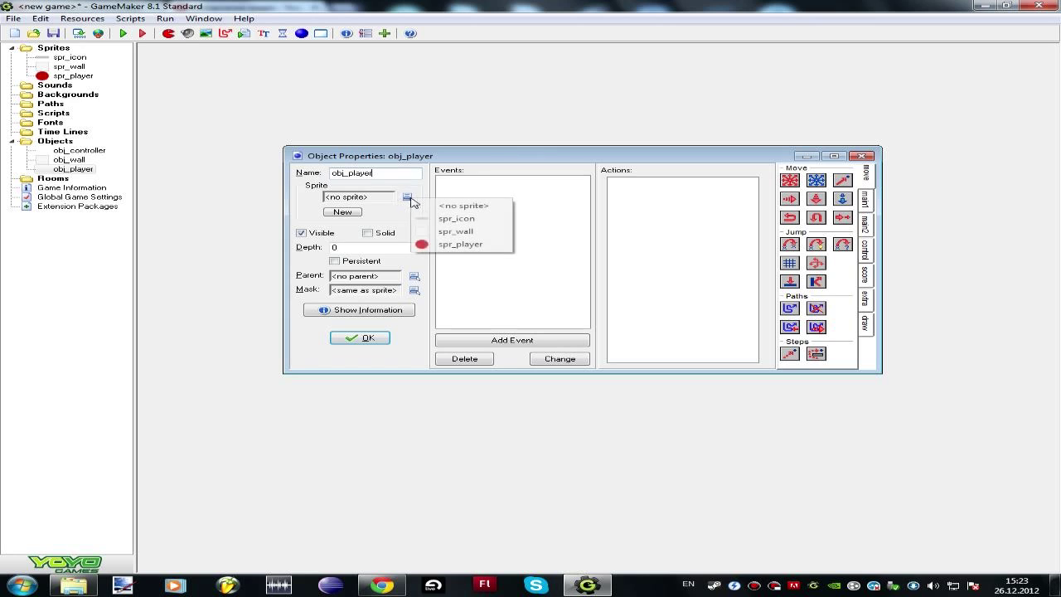
click(445, 244)
click(365, 337)
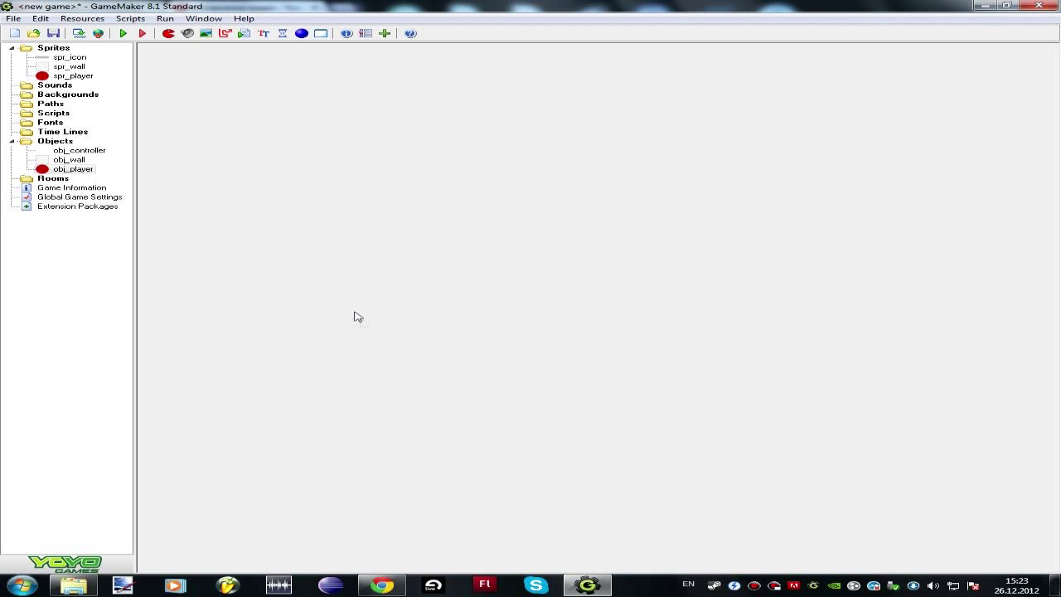
click(53, 33)
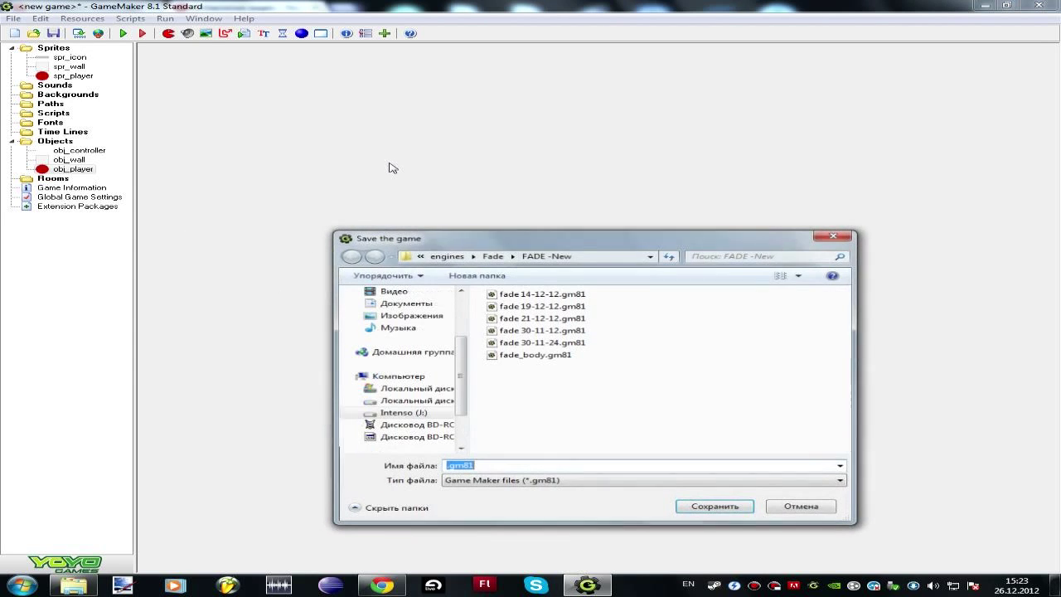
Step: Save the game as tut04 in the engines > TUTORIALS > TUTORIAL04 folder
click(453, 262)
double_click(613, 404)
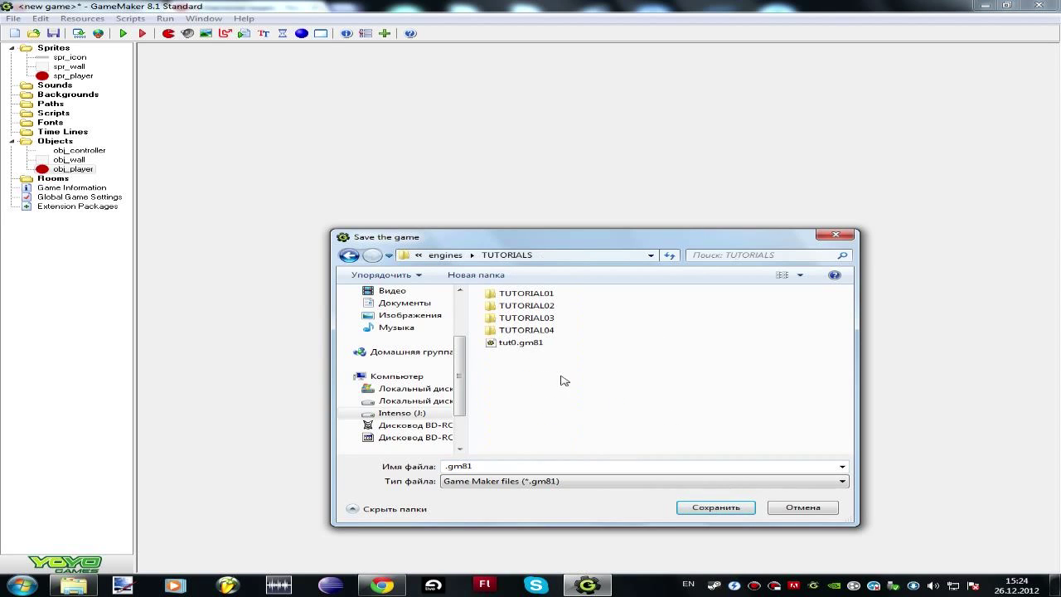
double_click(537, 331)
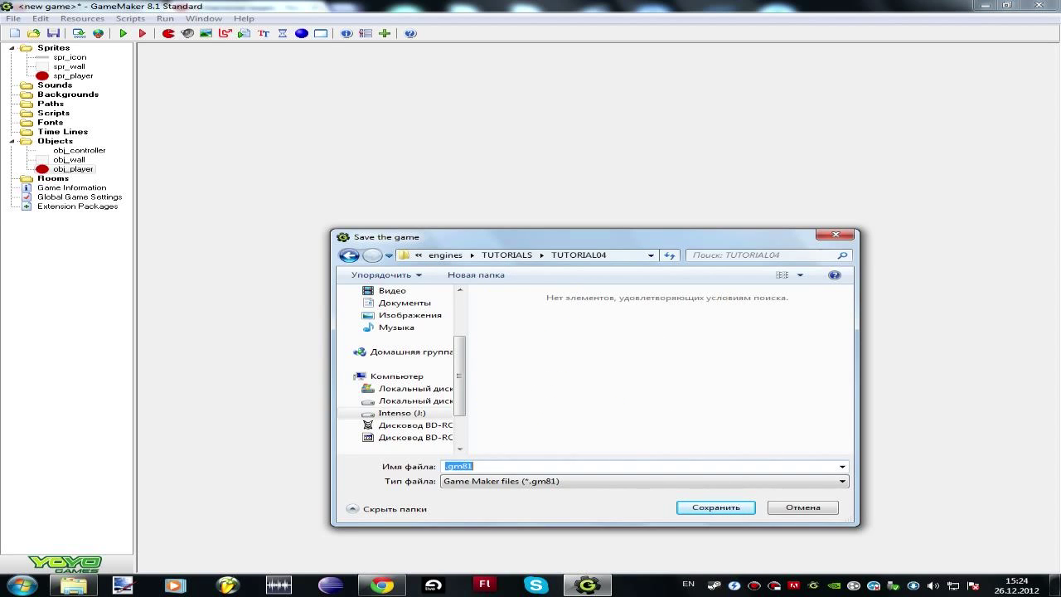
text(tut0)
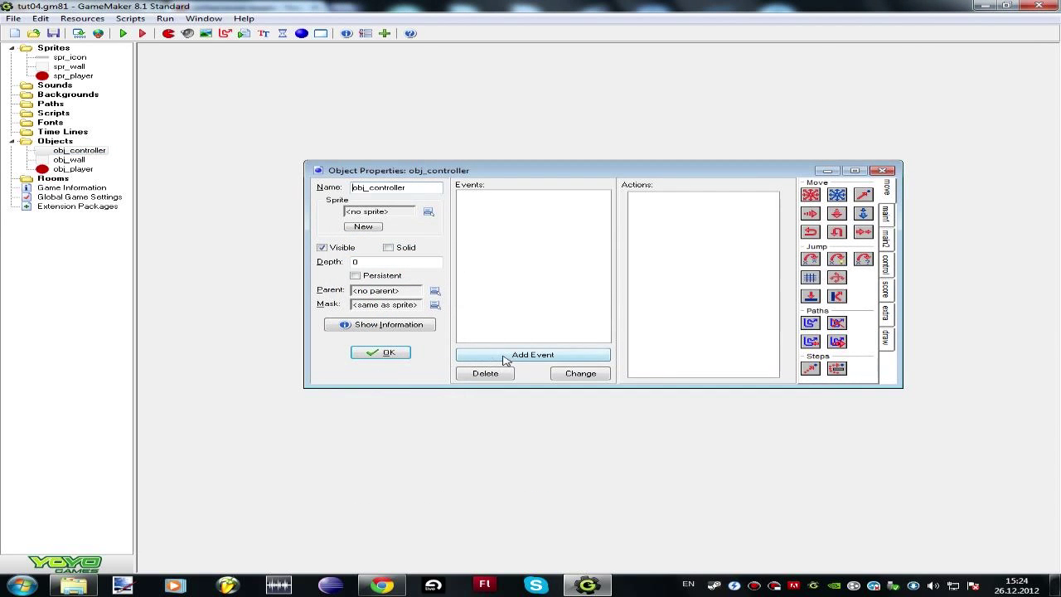
Step: Give obj_wall a Create event with an Execute Code action running move_snap(32,32)
click(381, 352)
double_click(73, 165)
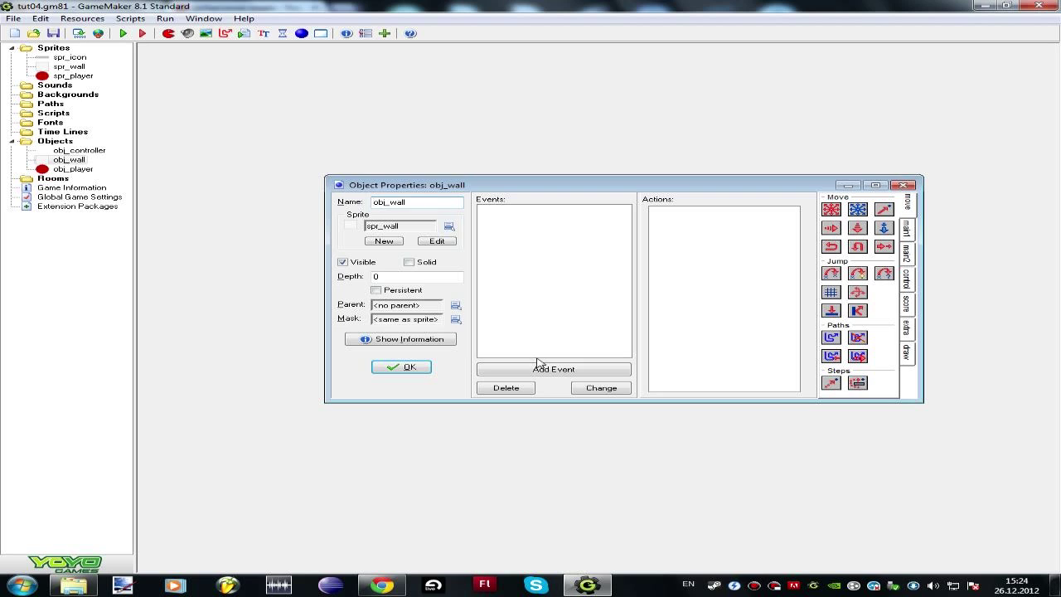
click(540, 366)
click(480, 234)
click(906, 274)
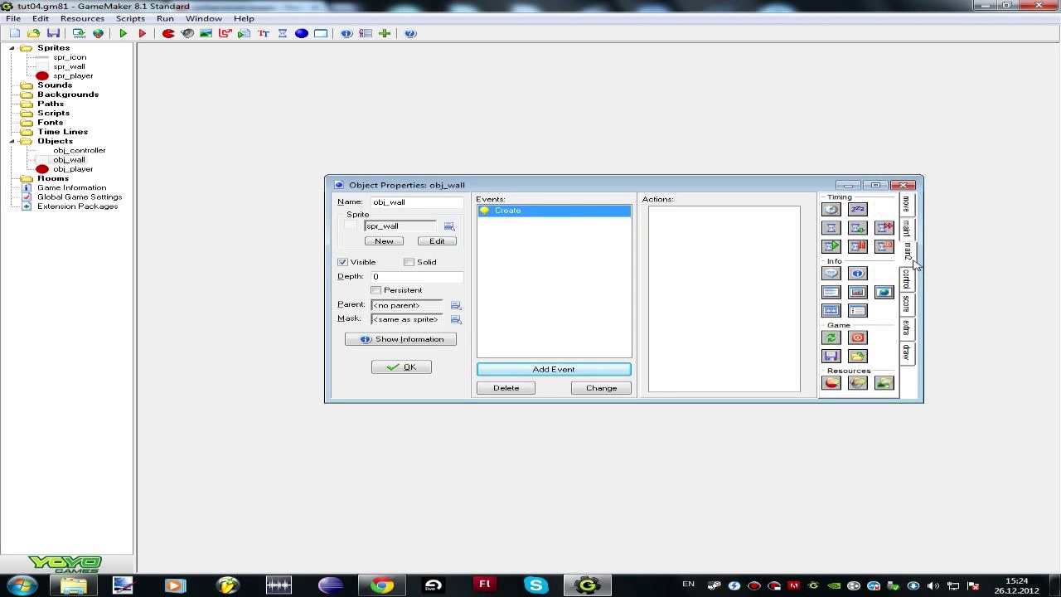
drag(831, 318, 793, 322)
text(move_snap(32,32)
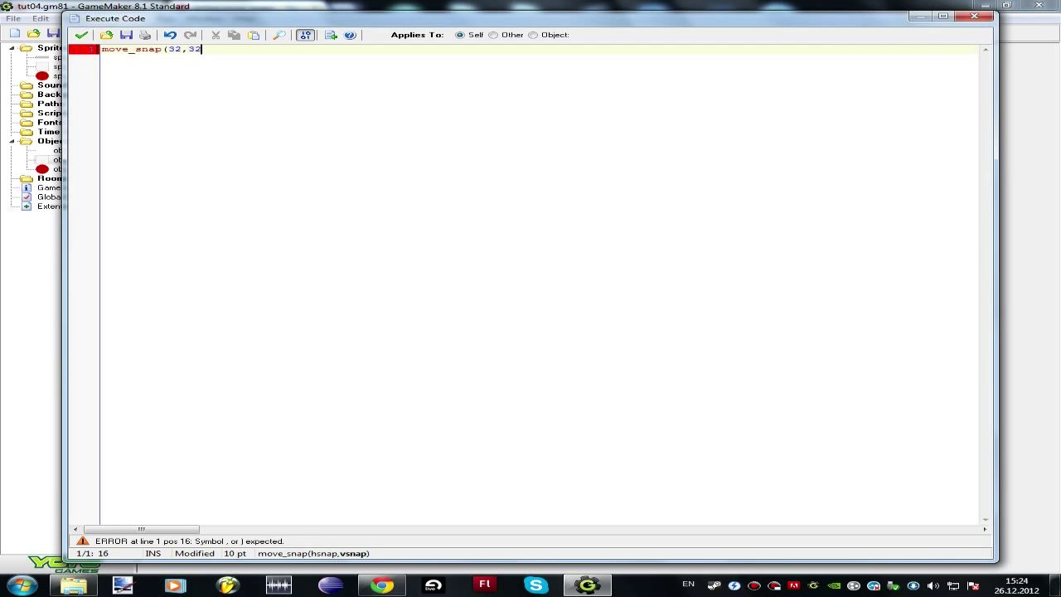
text())
key(ctrl+a)
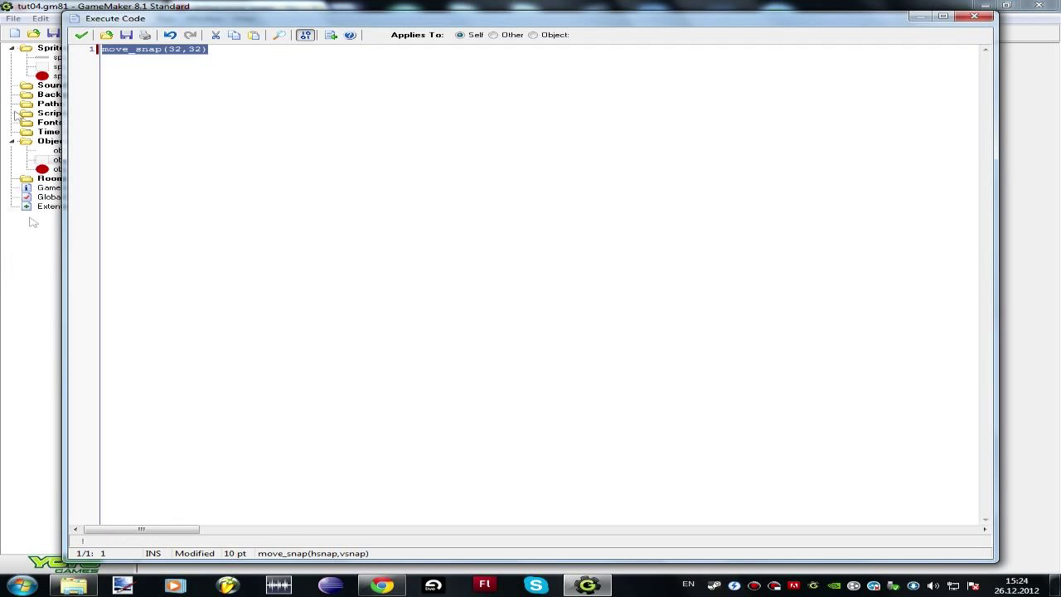
click(81, 35)
Step: Add a Create event to obj_player
double_click(73, 169)
click(563, 384)
click(482, 240)
click(547, 238)
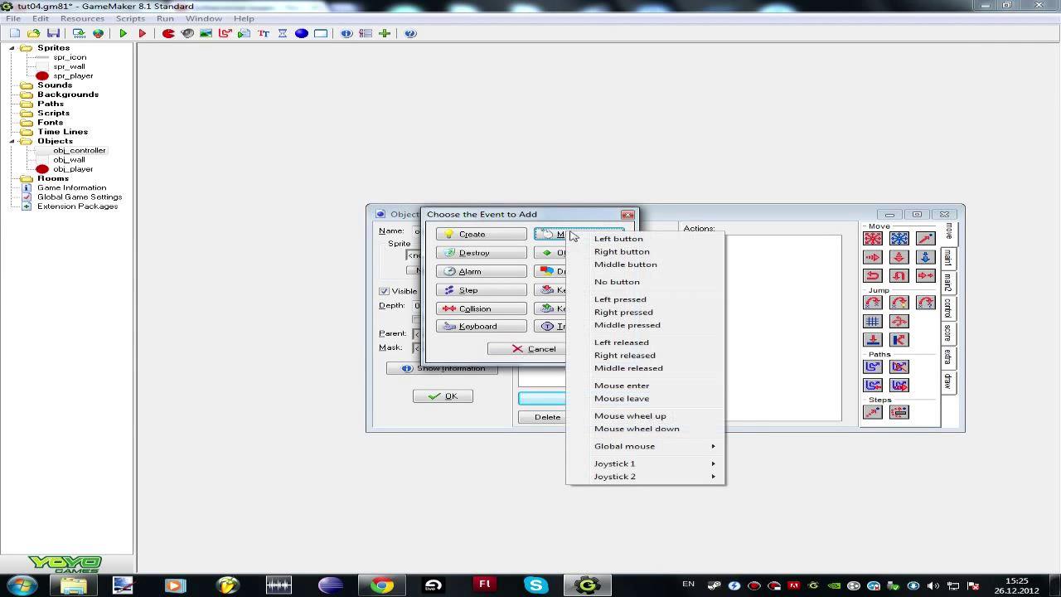
Step: Give obj_controller a Global Left Button mouse event
click(606, 242)
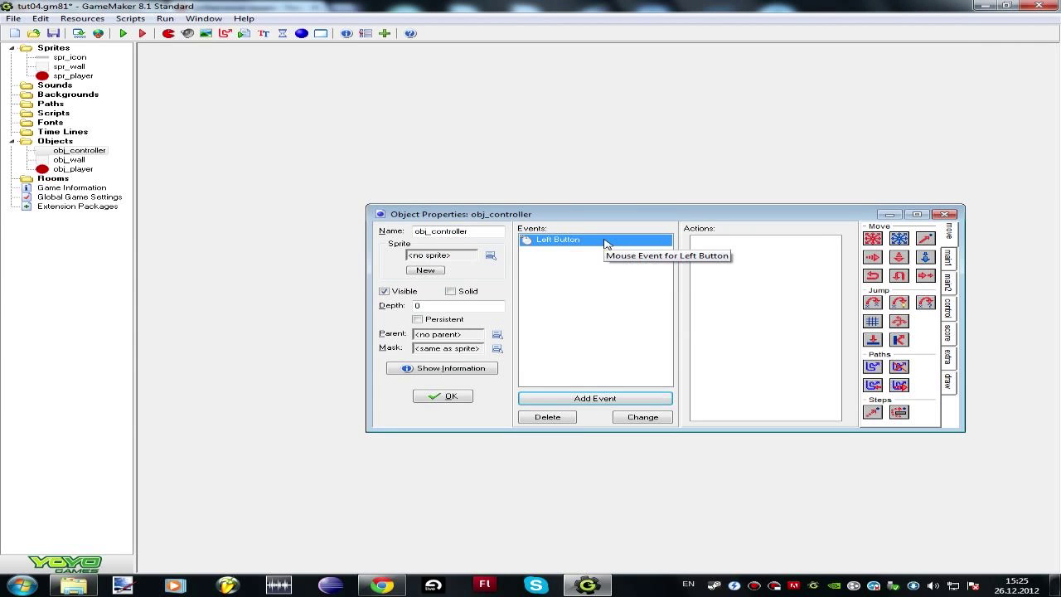
click(640, 418)
click(601, 240)
mouse_move(720, 455)
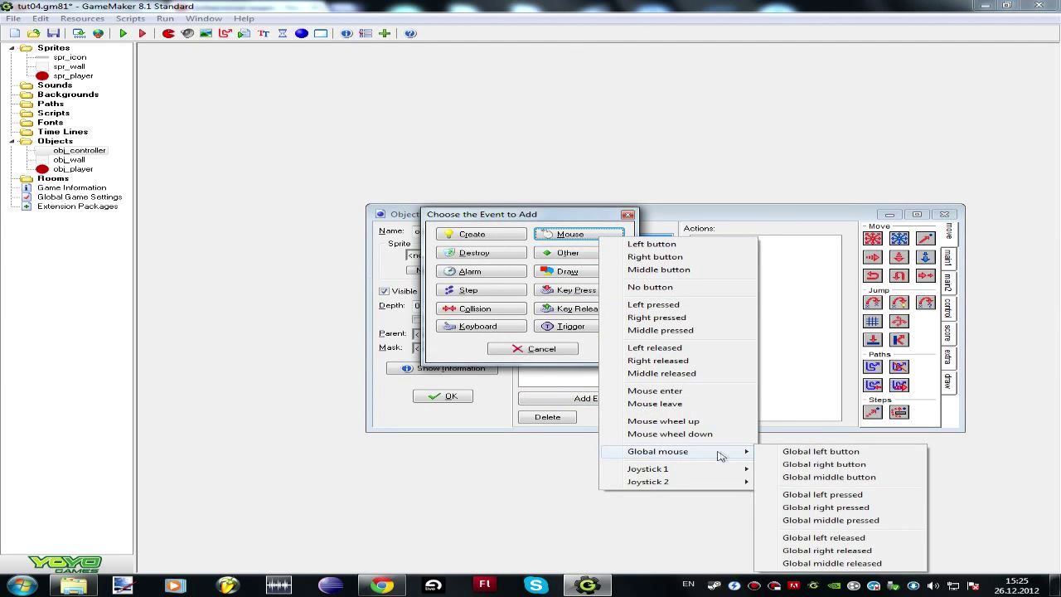
click(828, 452)
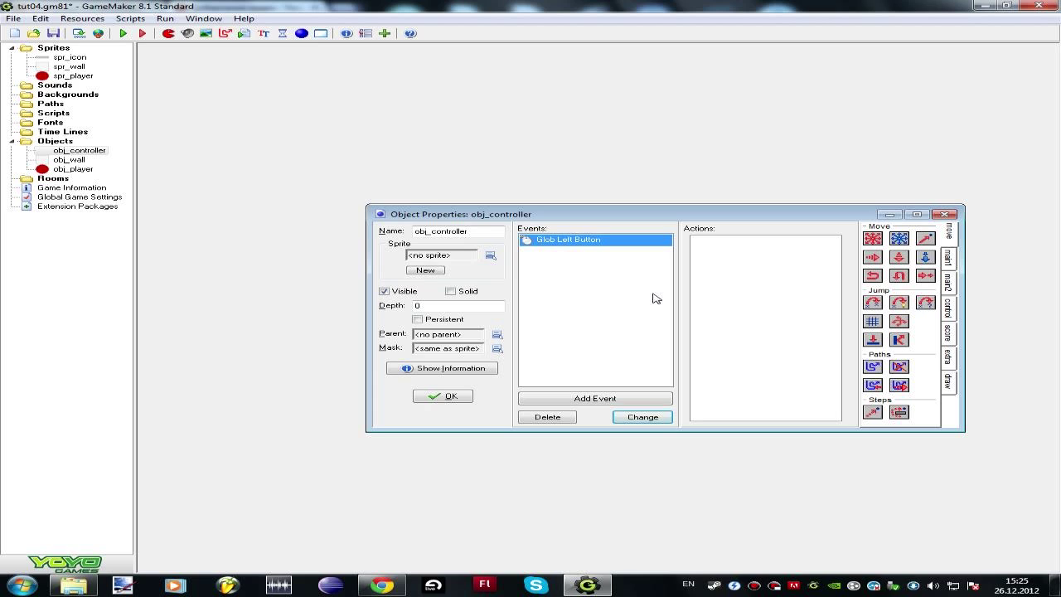
Step: Add code instance_create(mouse_x,mouse_y,obj_wall) to that event, then try running the game
click(707, 298)
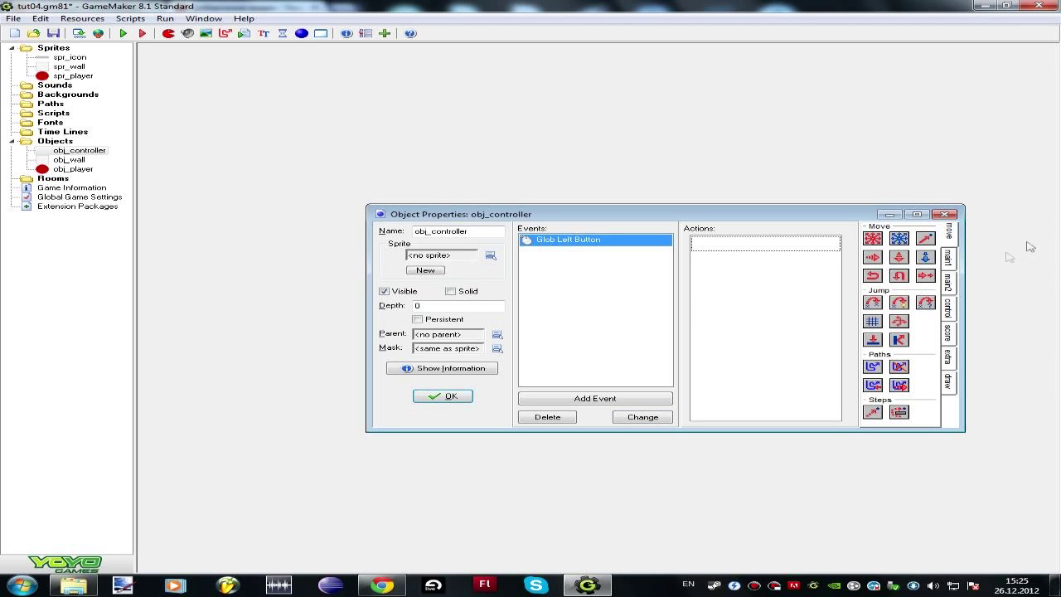
click(954, 314)
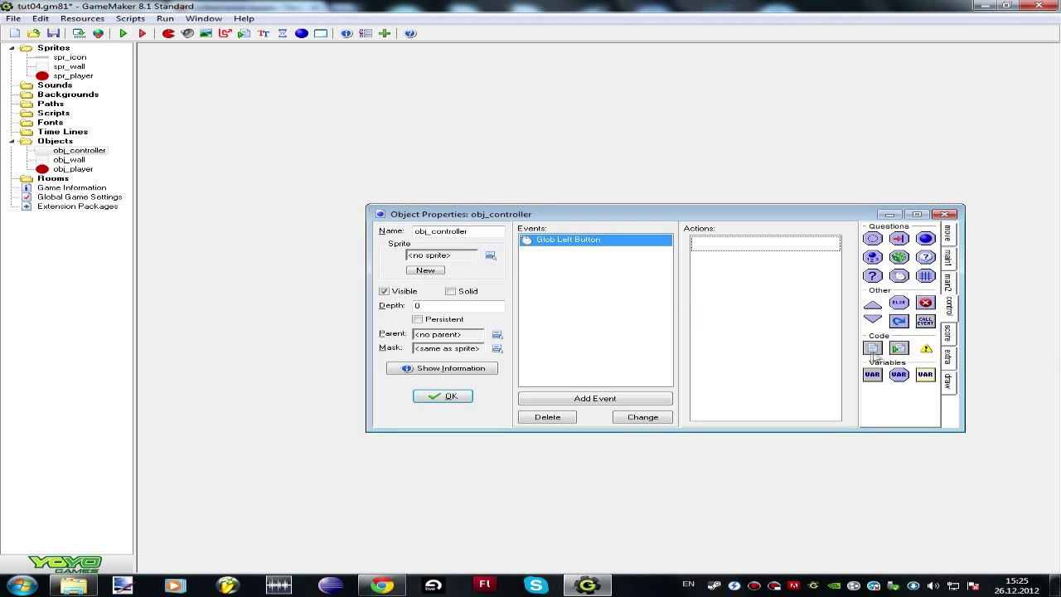
drag(873, 341, 763, 273)
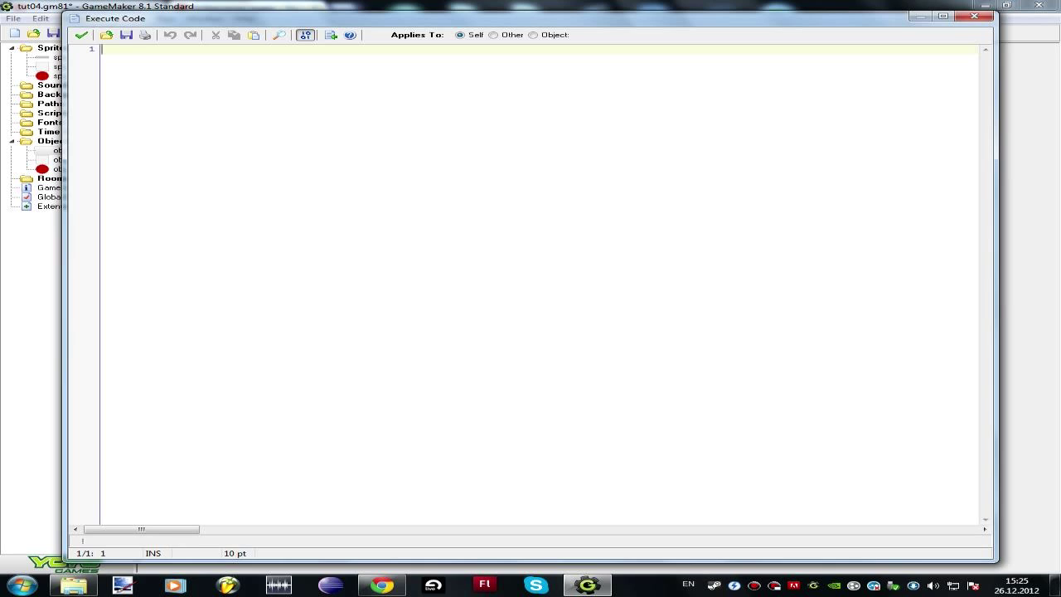
text(instance_create(mouse_x,mouse_)
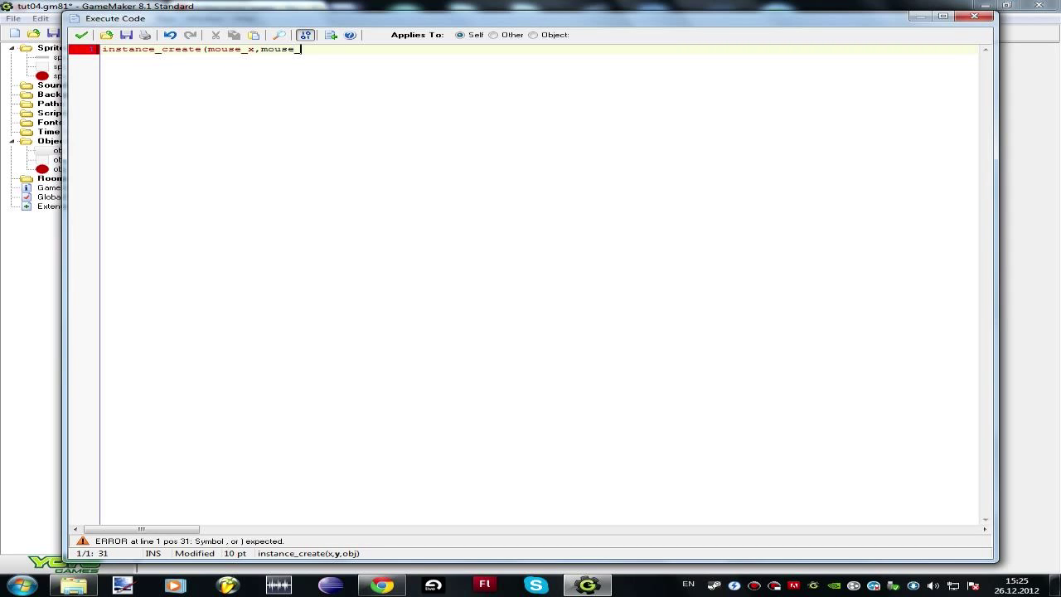
text(y,)
text(o)
text(_wall))
click(326, 49)
text(bj)
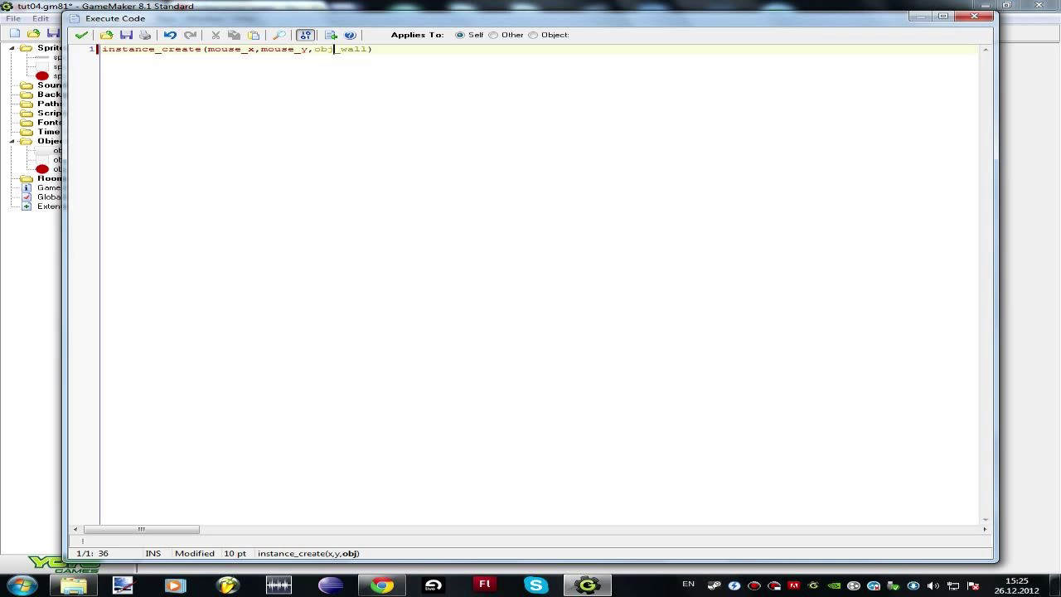
click(83, 35)
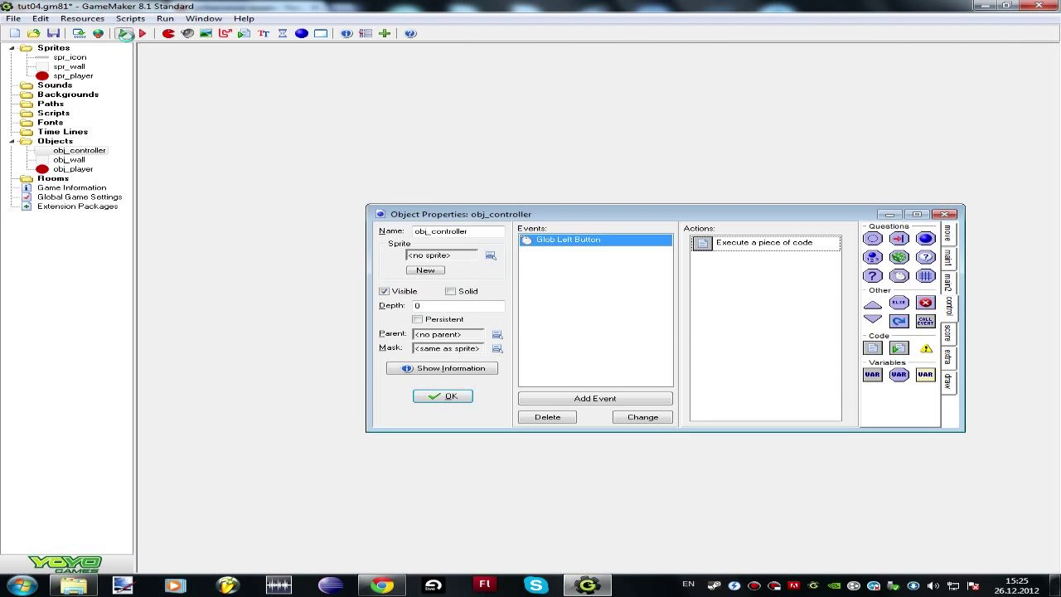
click(122, 33)
click(643, 306)
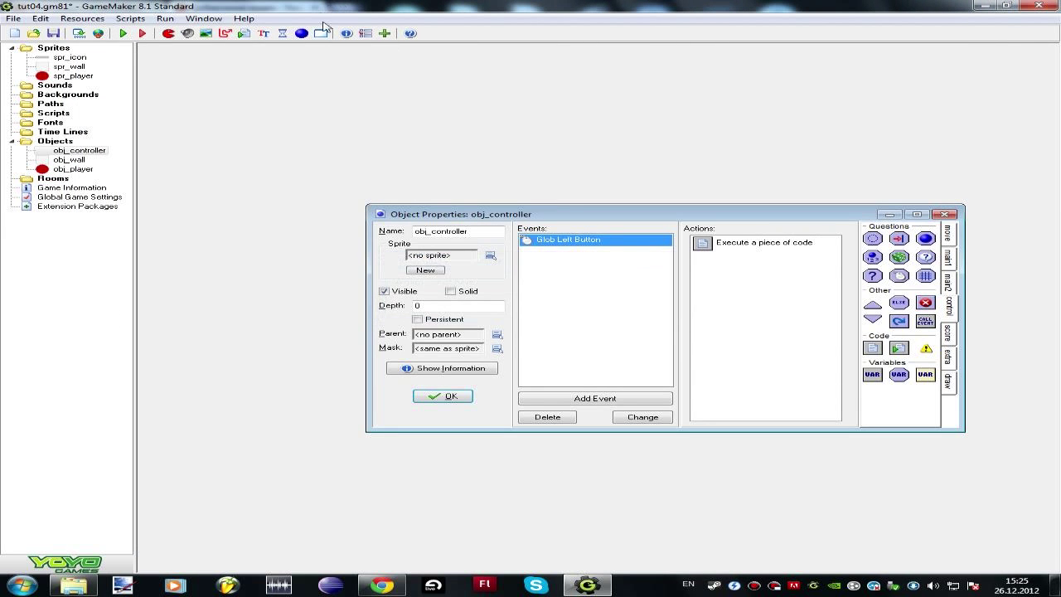
Step: Add room0, then run the game with F5 to place test walls and close it
click(323, 34)
drag(644, 237, 589, 116)
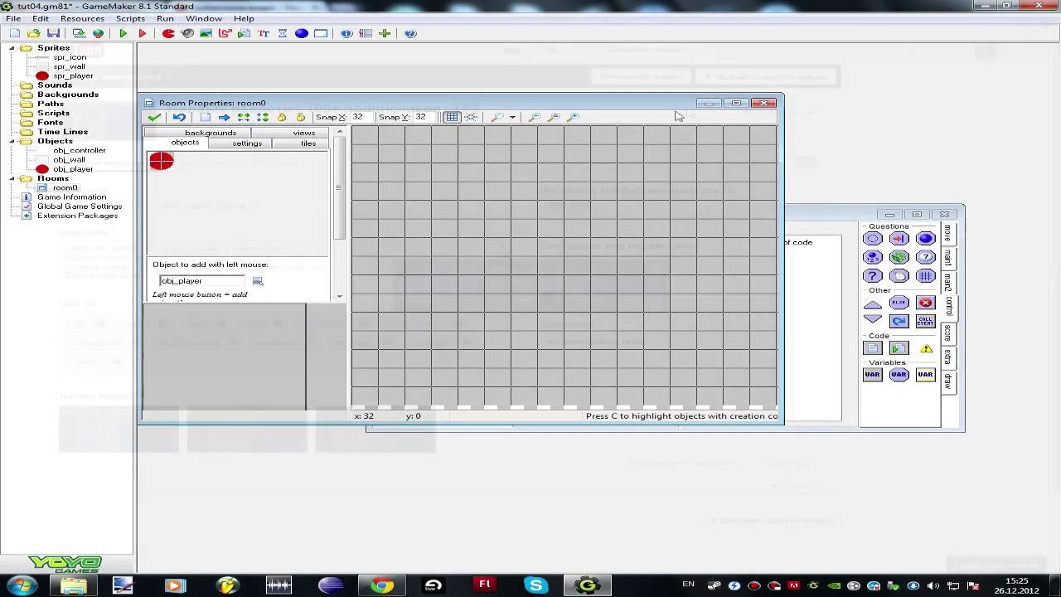
key(F5)
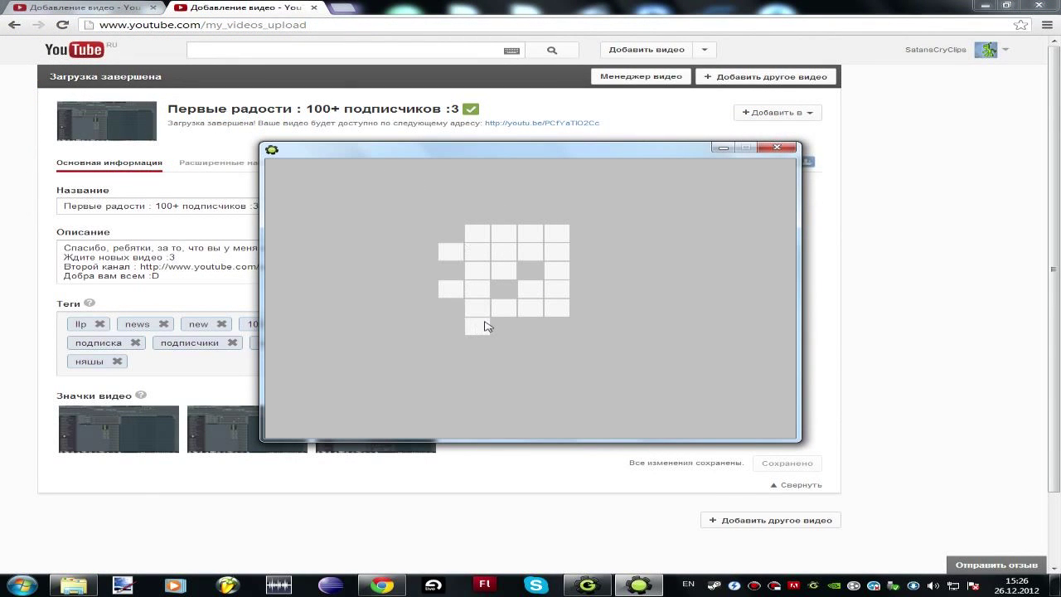
key(Escape)
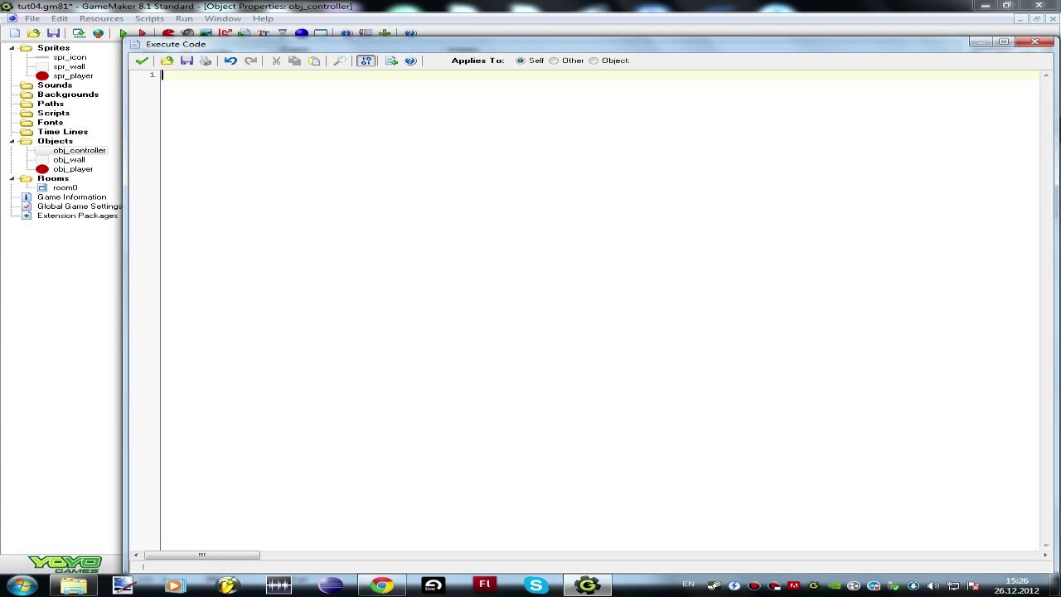
Step: Write ObjType = 0 // 0 - wall; 1 - player in obj_controller's Create code
text(ObjType =)
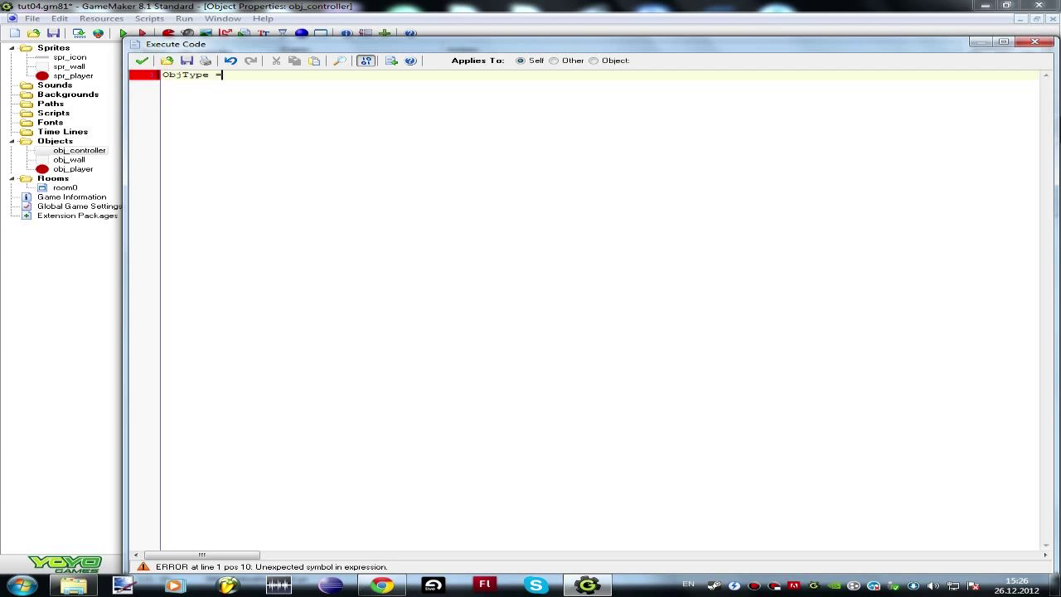
double_click(166, 74)
mouse_move(202, 77)
mouse_down()
mouse_move(177, 91)
mouse_move(164, 76)
mouse_up()
key(End)
text(0 // 0 - wall; 1  - player)
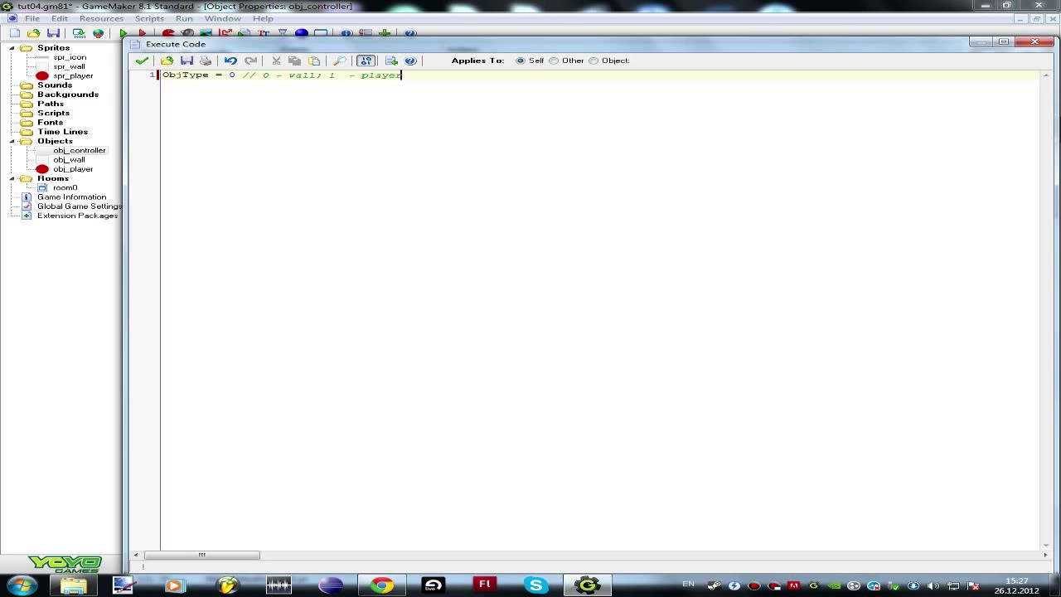
key(Return)
click(142, 60)
Step: Open the Global Left Button code and insert a switch ObjType block with braces
click(398, 73)
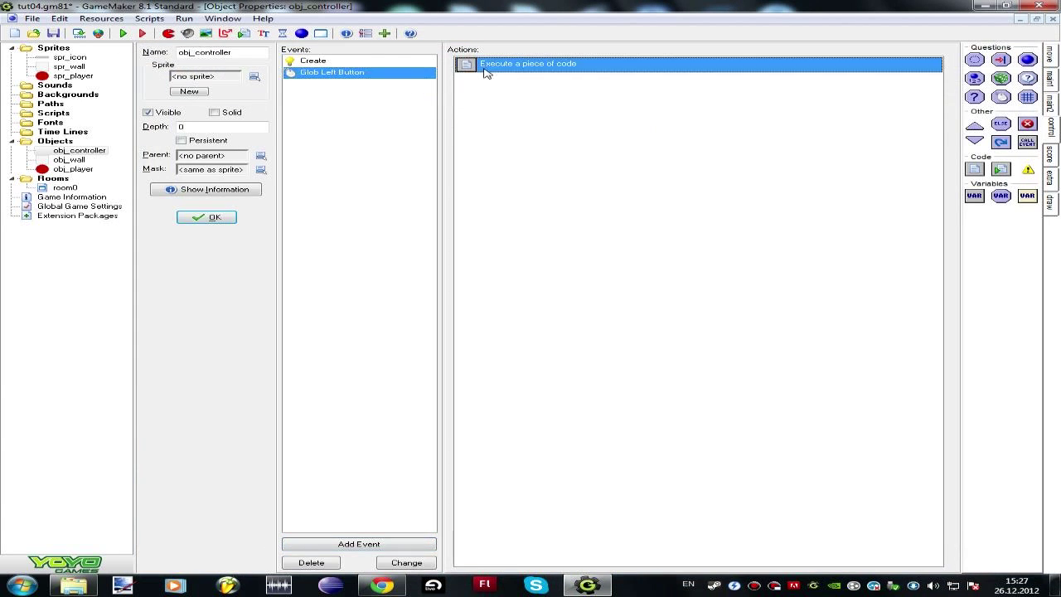
double_click(486, 65)
key(Return)
key(Up)
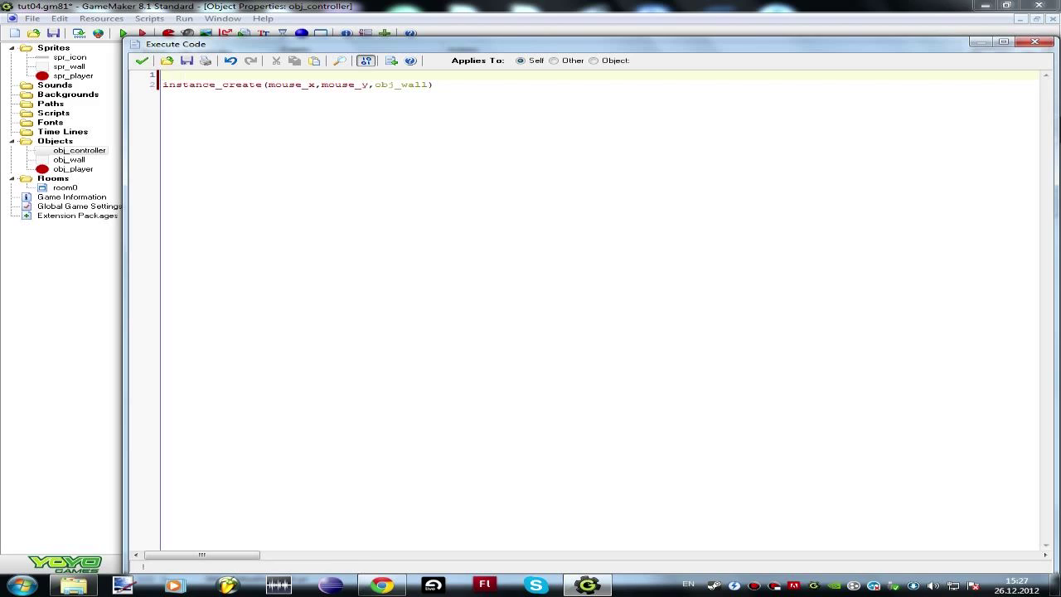
text(switch )
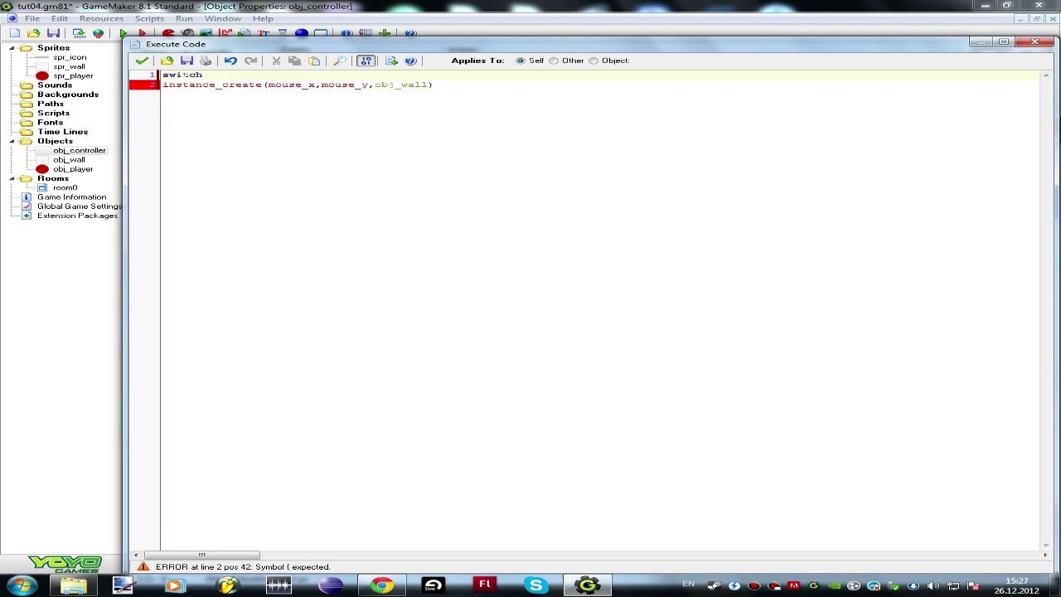
text(Objtype)
key(BackSpace)
key(BackSpace)
key(BackSpace)
key(BackSpace)
key(BackSpace)
text(Type)
key(Return)
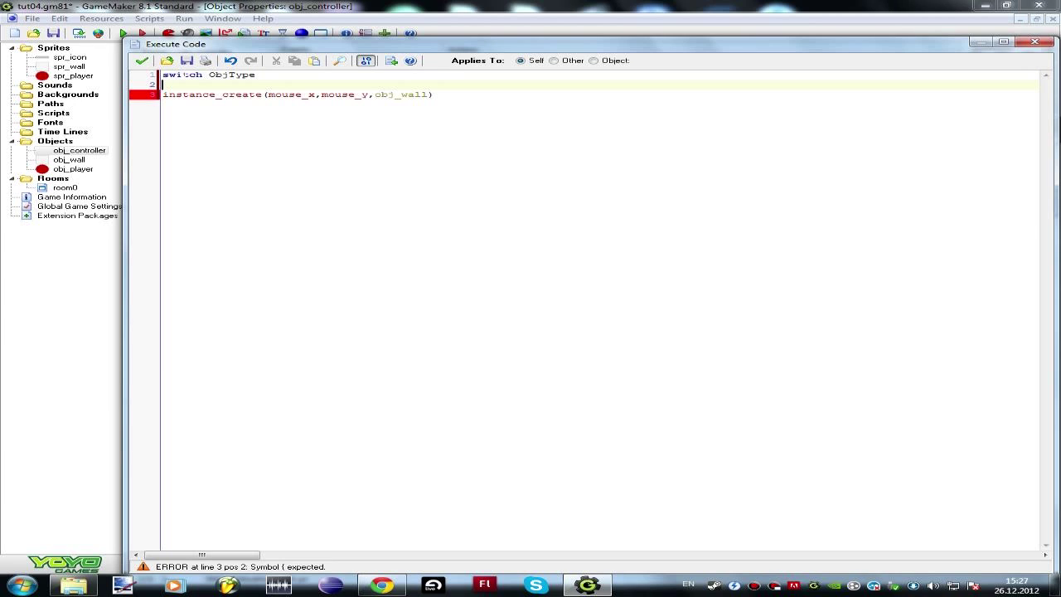
text({)
key(Return)
key(Return)
text(})
Step: Add case 0 creating obj_wall and a second case creating obj_player
click(163, 94)
text(case 0)
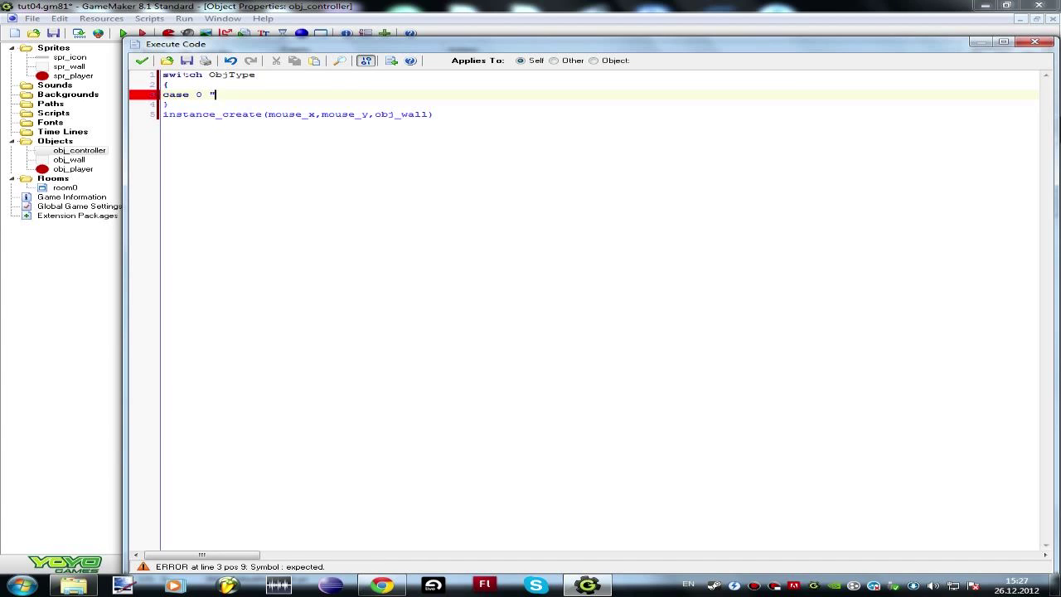
text( :)
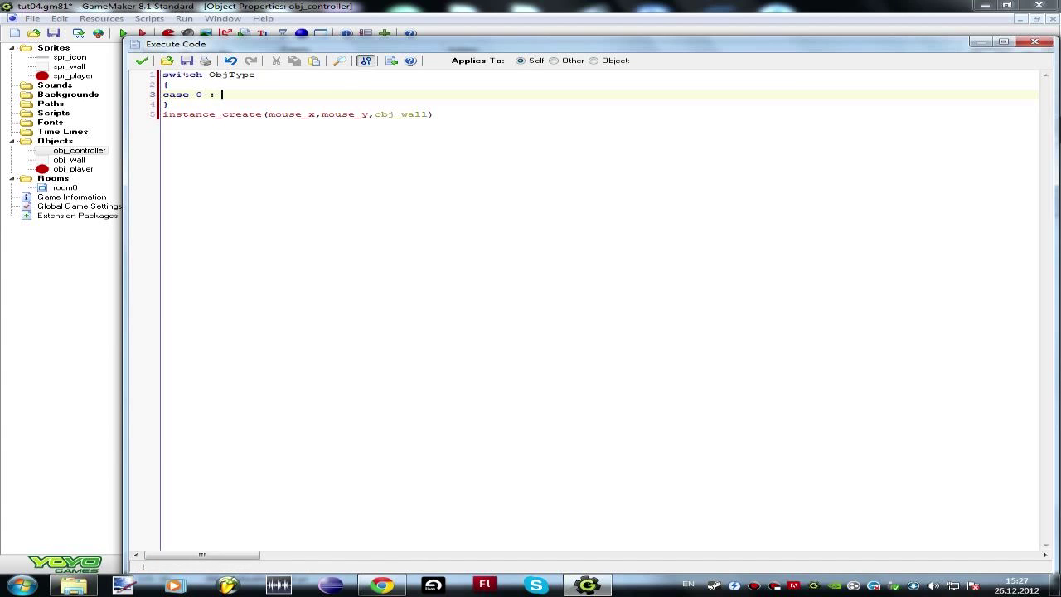
drag(431, 113, 164, 113)
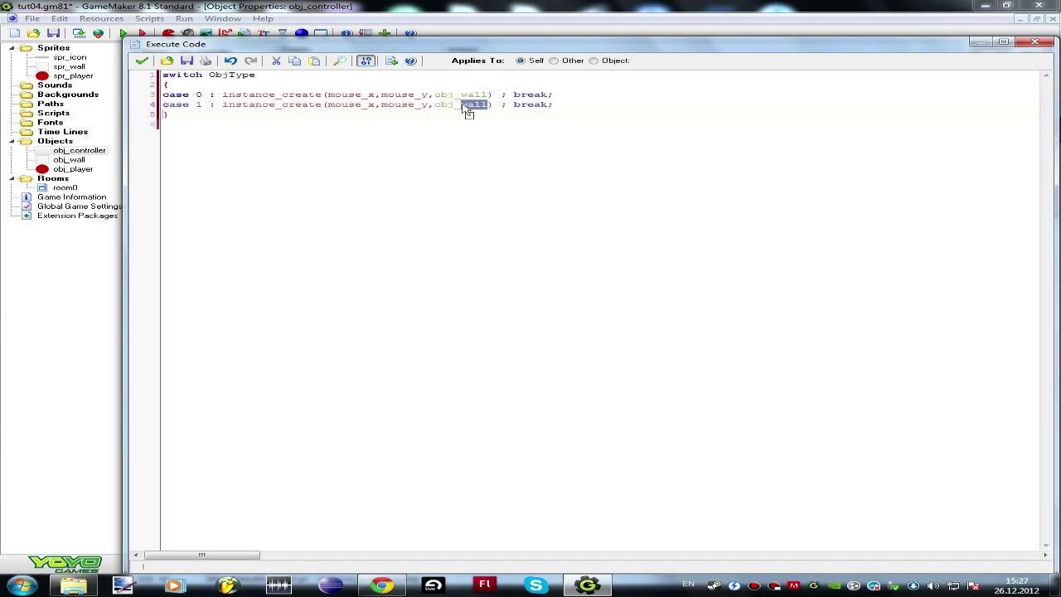
text(player)
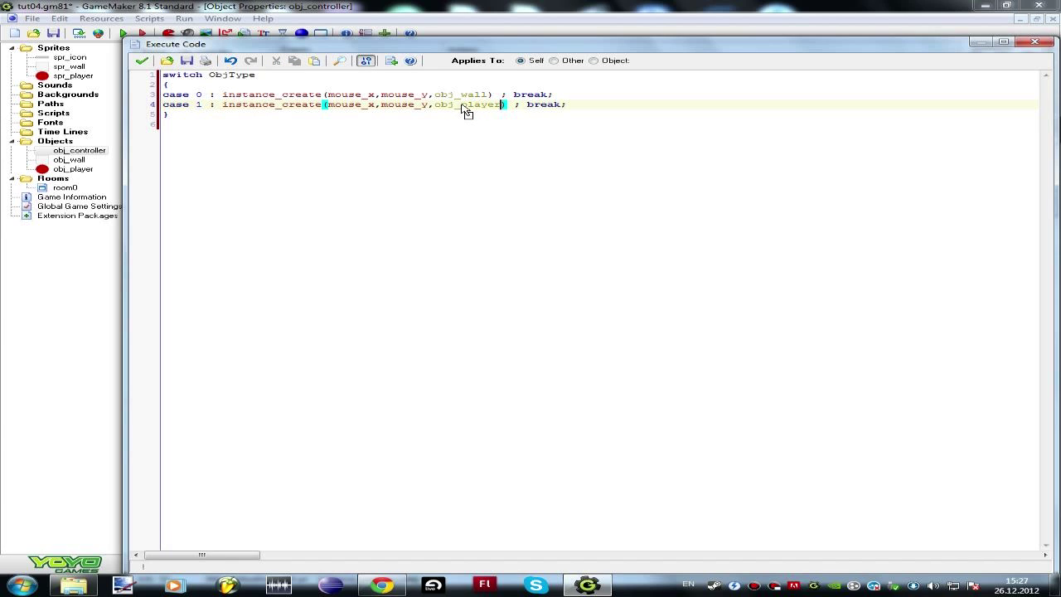
key(ctrl+Home)
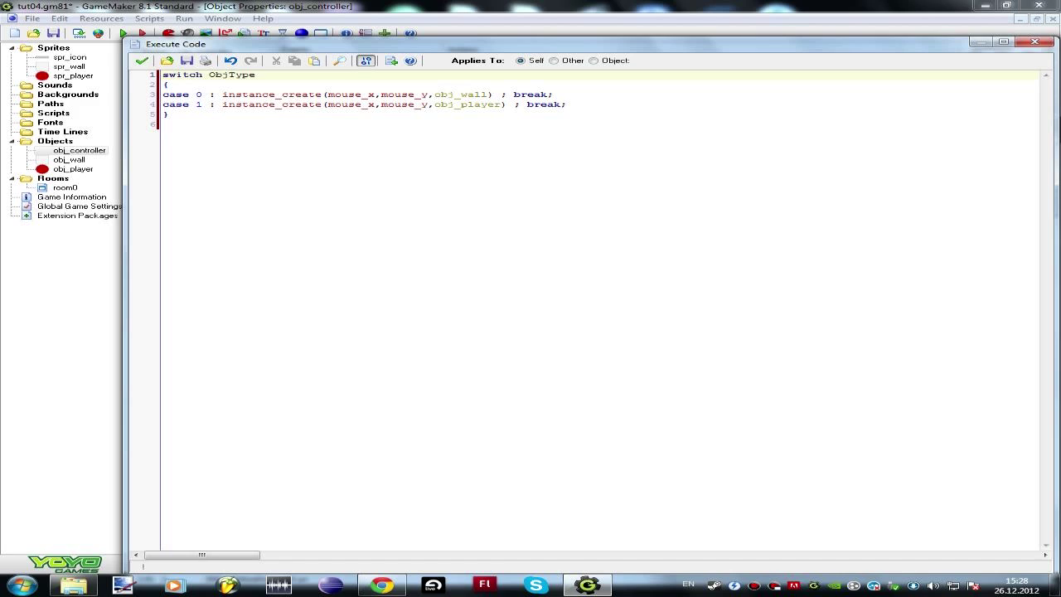
Step: Review the switch and case 0 lines, fix the break; after the wall call, and save
drag(163, 75, 255, 74)
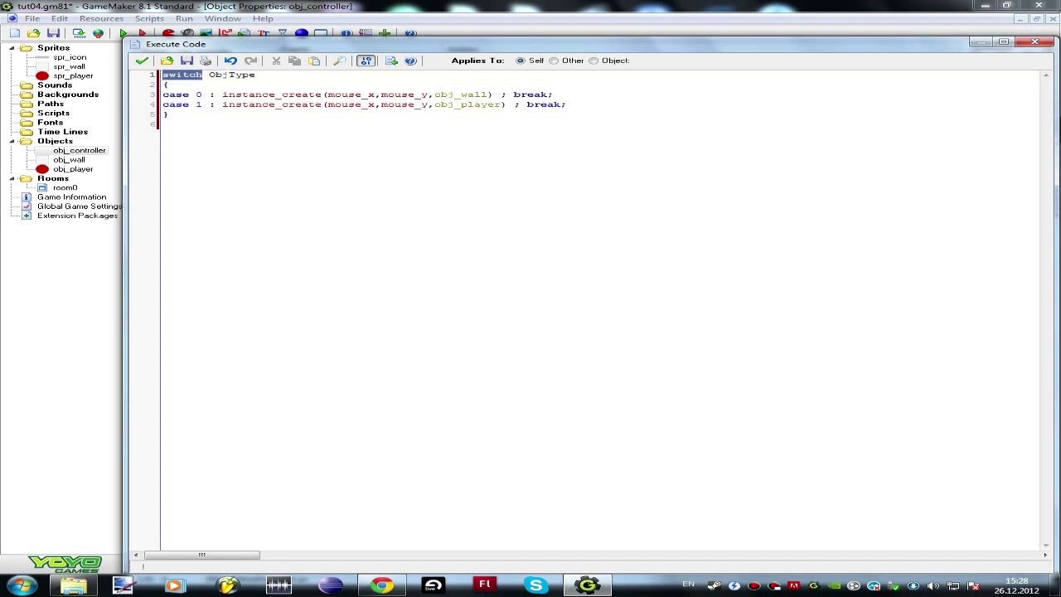
click(223, 74)
double_click(223, 74)
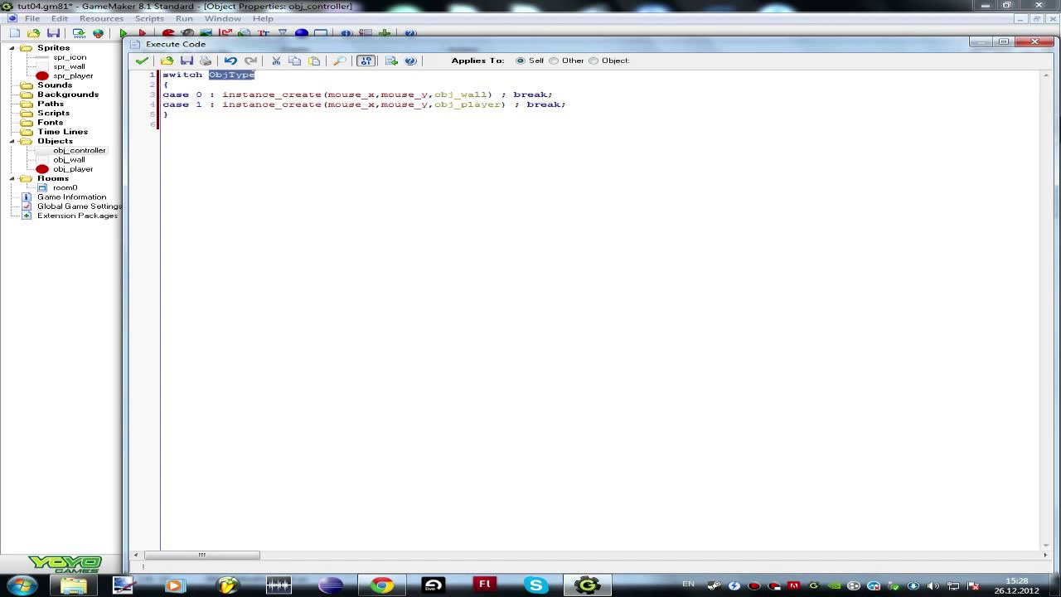
click(175, 94)
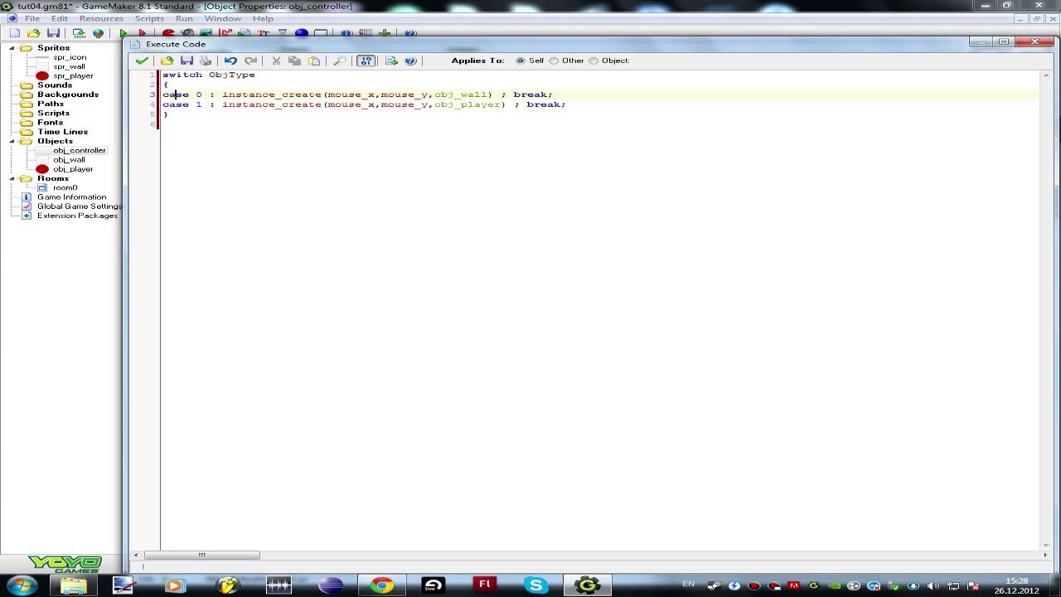
double_click(199, 94)
click(208, 94)
double_click(208, 94)
click(223, 94)
click(501, 94)
drag(514, 94, 550, 94)
click(506, 93)
click(506, 94)
text(;)
double_click(539, 93)
click(520, 94)
key(BackSpace)
key(BackSpace)
click(142, 61)
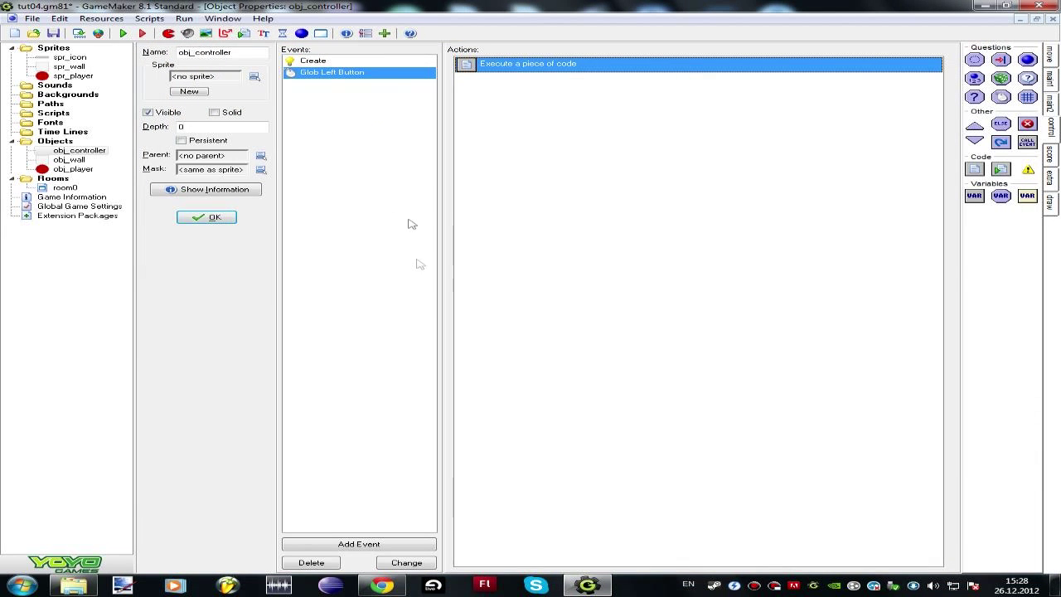
Step: Add a 1-key keyboard event to obj_controller with code setting ObjType = 0
click(390, 546)
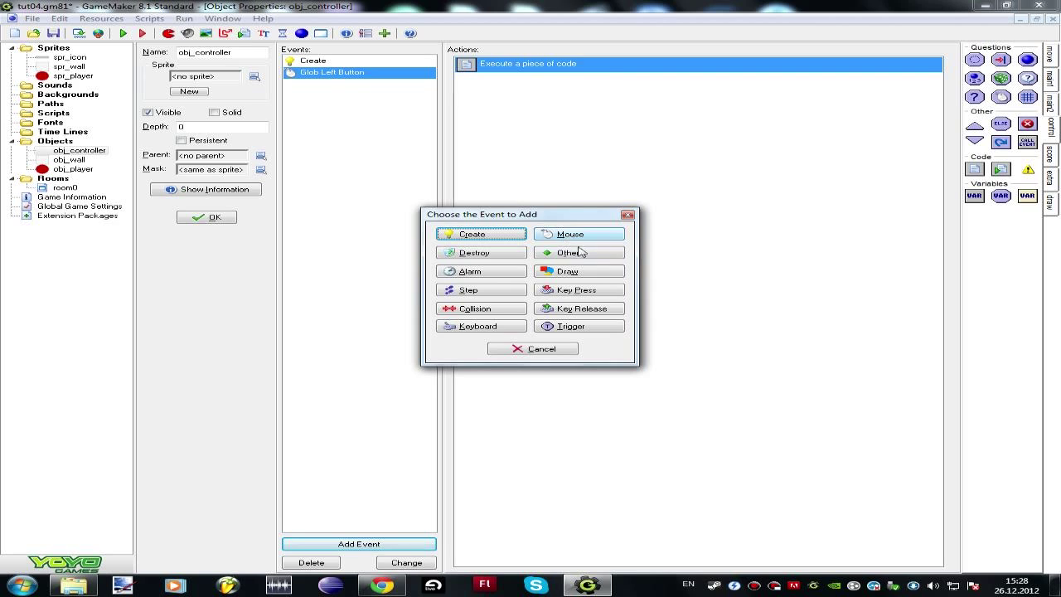
click(523, 331)
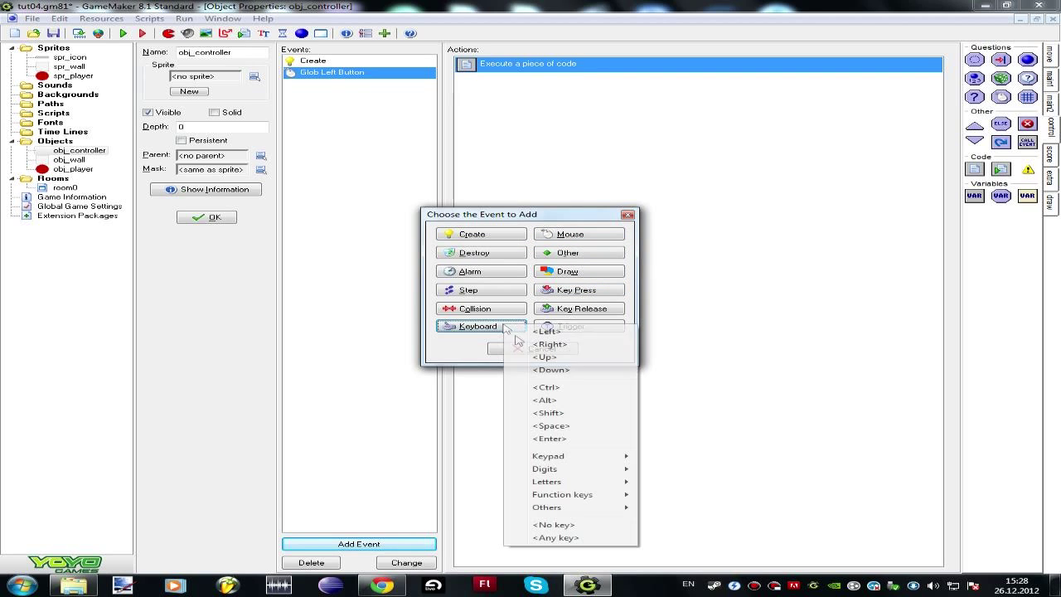
mouse_move(625, 461)
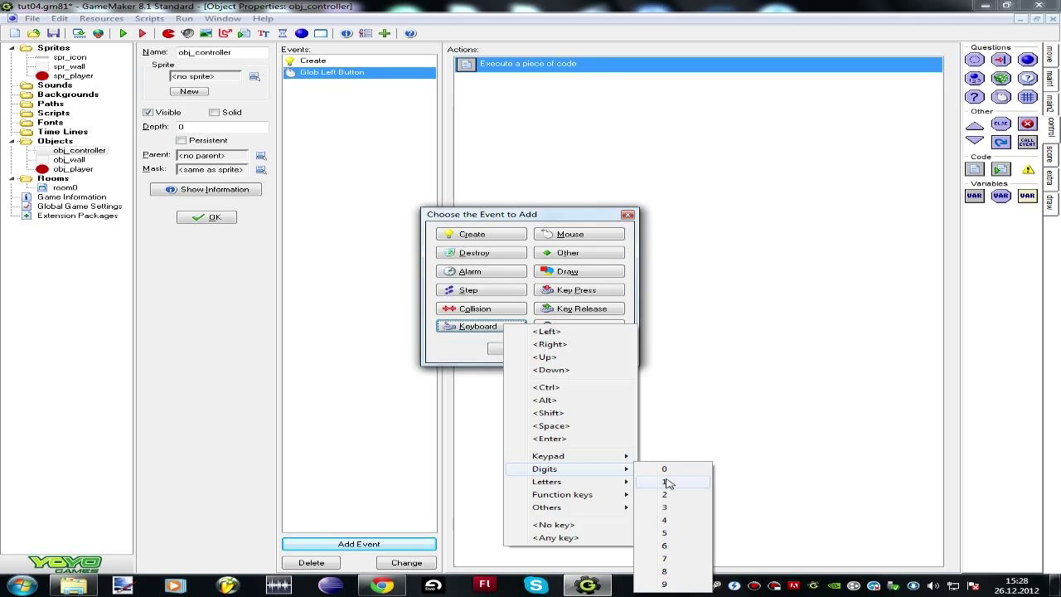
click(668, 484)
drag(975, 170, 697, 100)
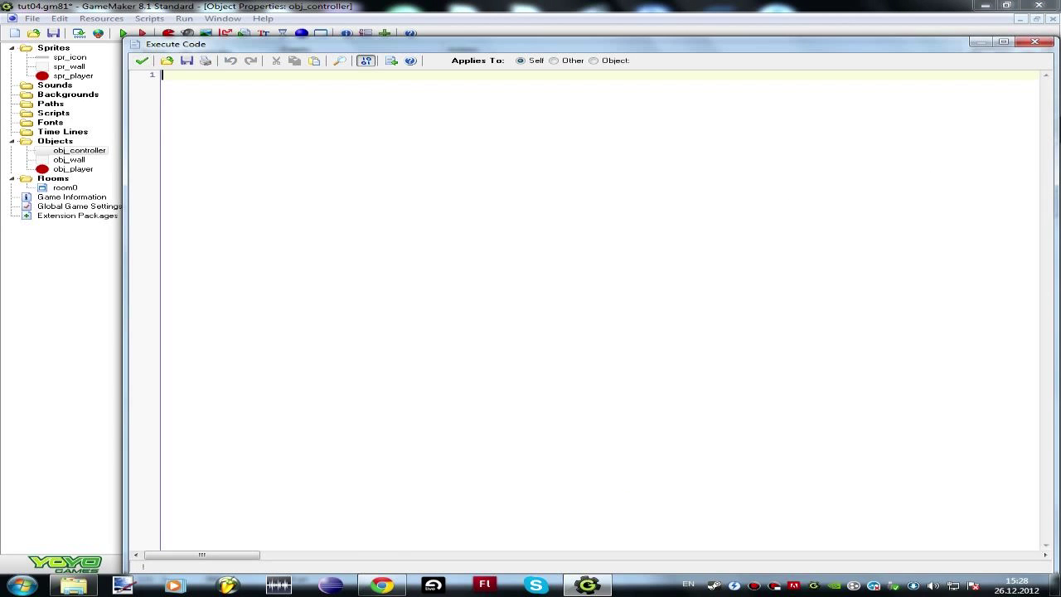
text(c)
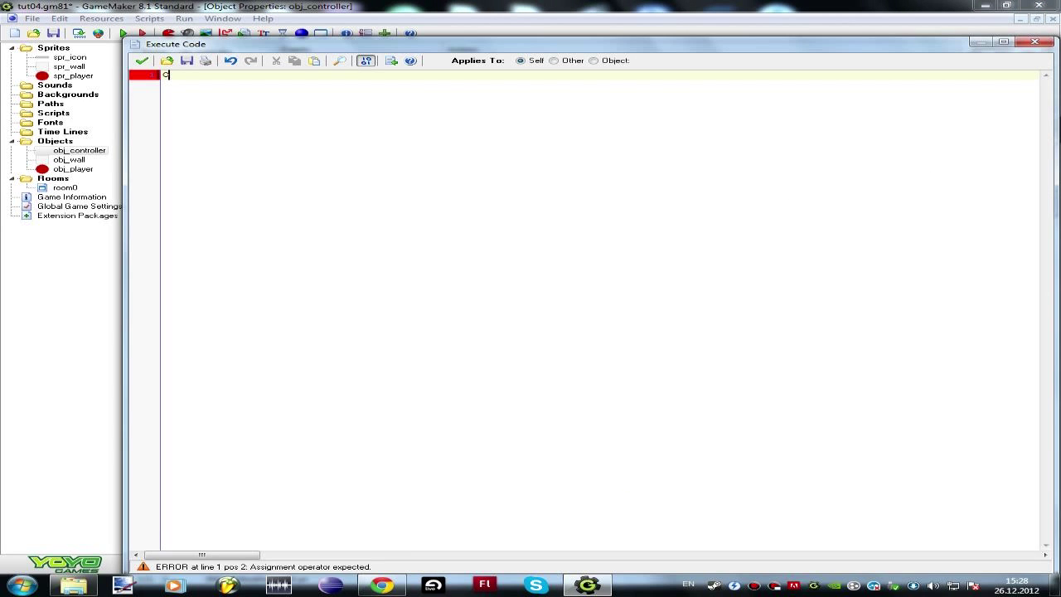
text(ype = 0)
click(142, 61)
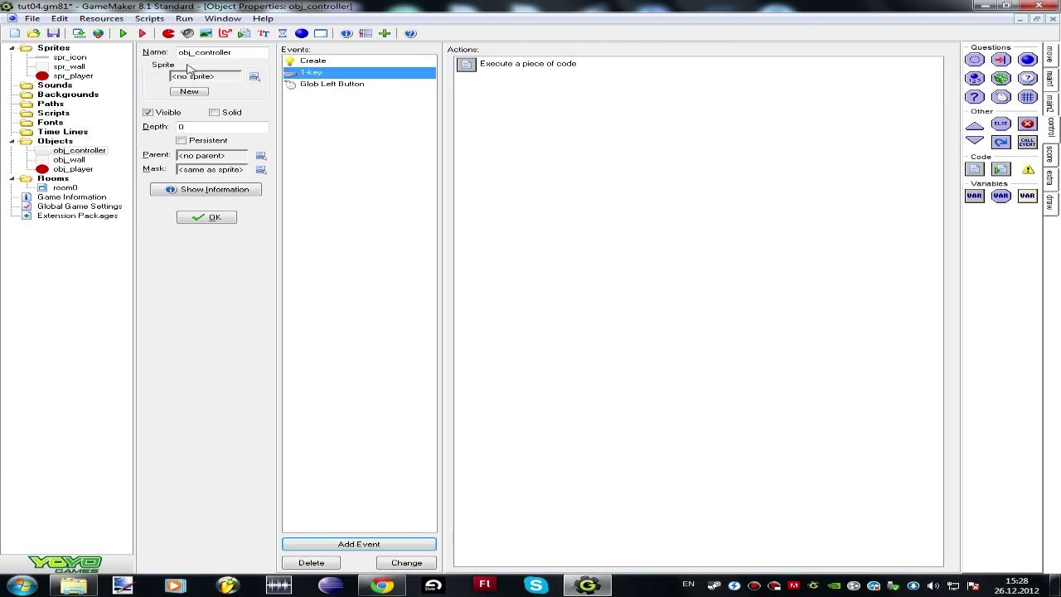
Step: Duplicate the 1-key event as a 2-key event and change its code to ObjType = 1
right_click(349, 72)
click(398, 104)
click(481, 326)
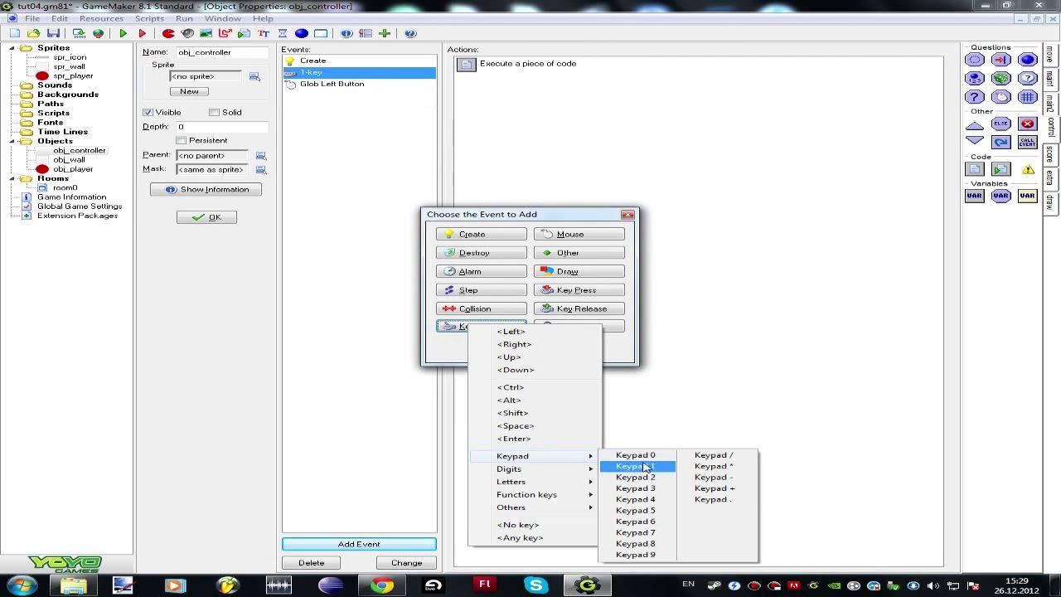
mouse_move(545, 469)
click(629, 494)
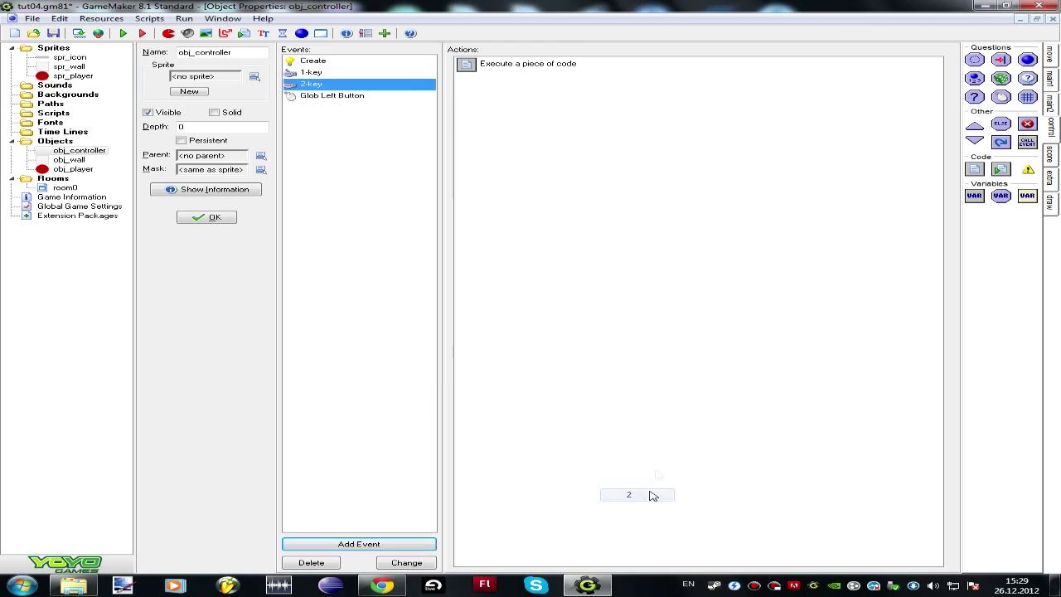
double_click(528, 64)
key(End)
key(BackSpace)
text(1)
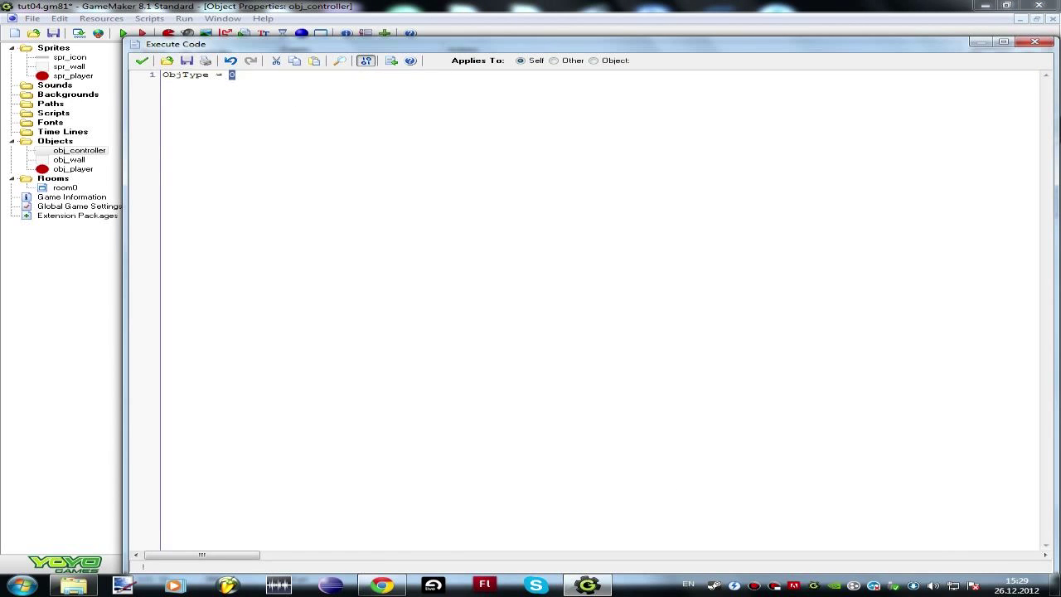
click(141, 61)
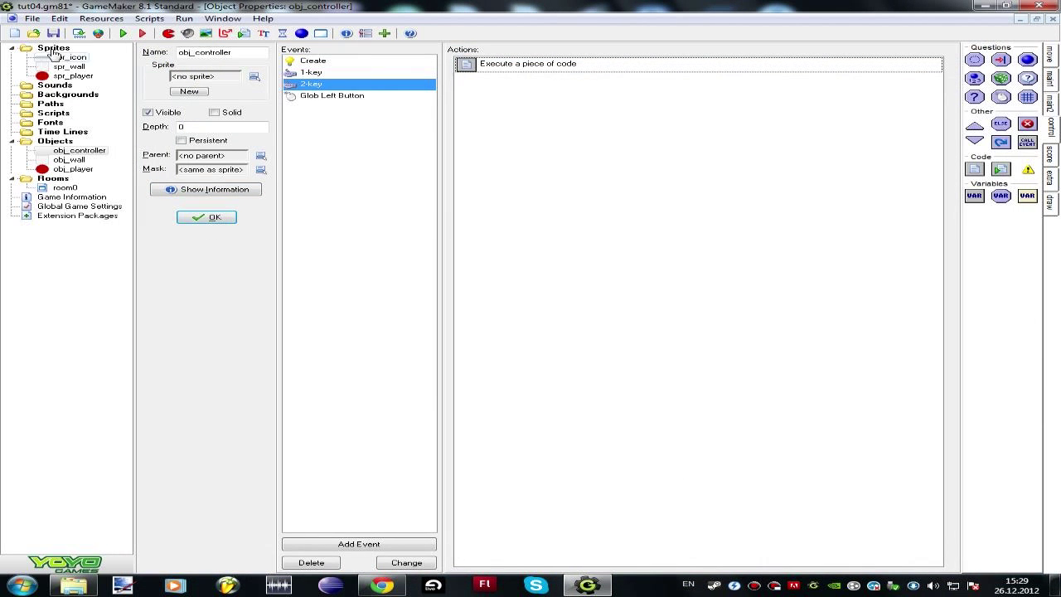
key(alt+Tab)
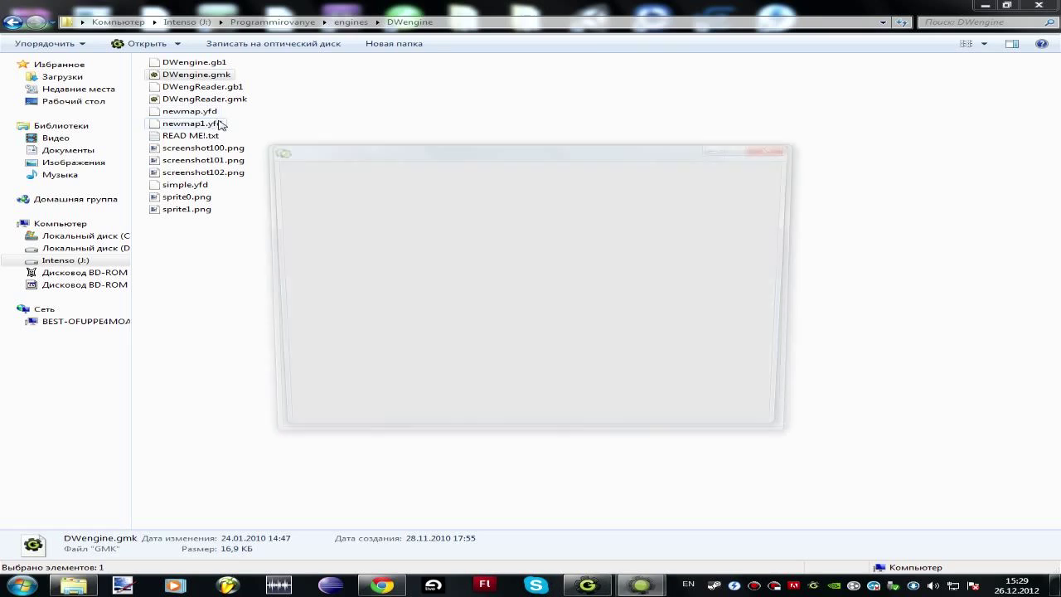
mouse_move(452, 272)
mouse_down()
mouse_move(462, 325)
mouse_move(642, 233)
mouse_up()
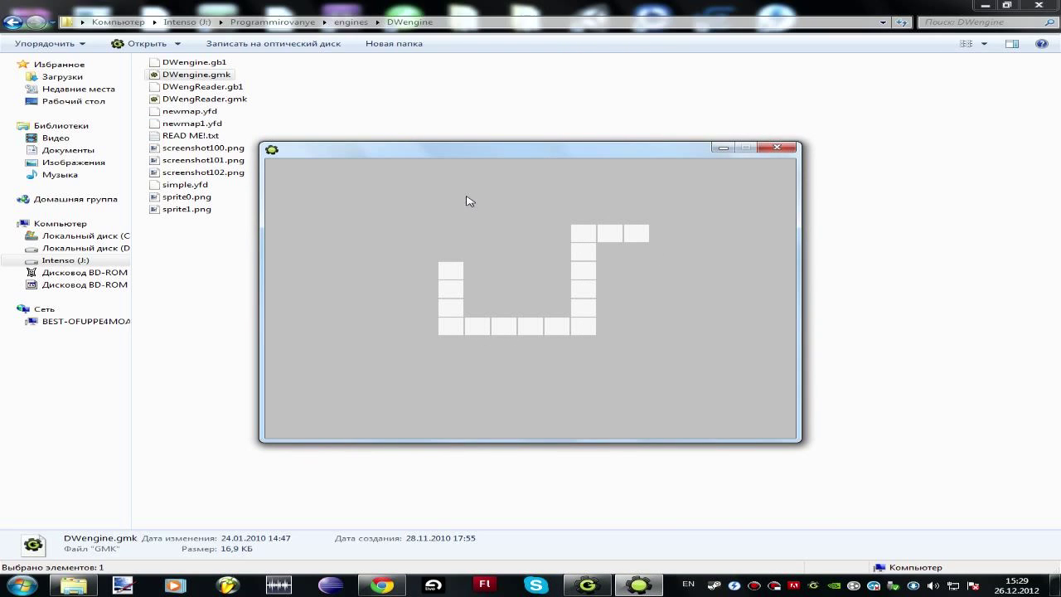
right_drag(476, 196, 516, 224)
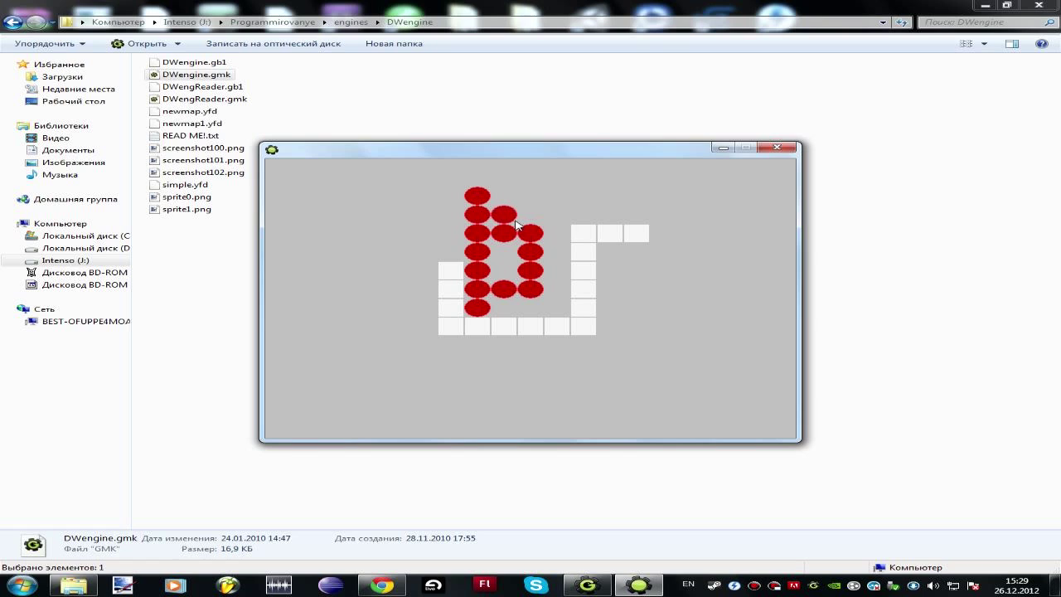
drag(539, 212, 539, 258)
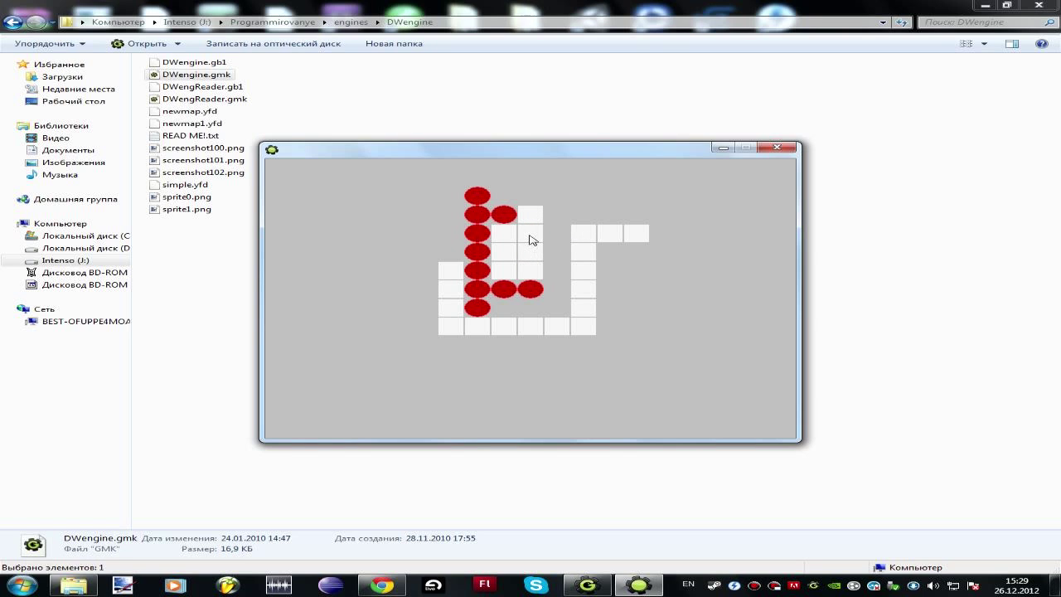
right_drag(529, 239, 618, 333)
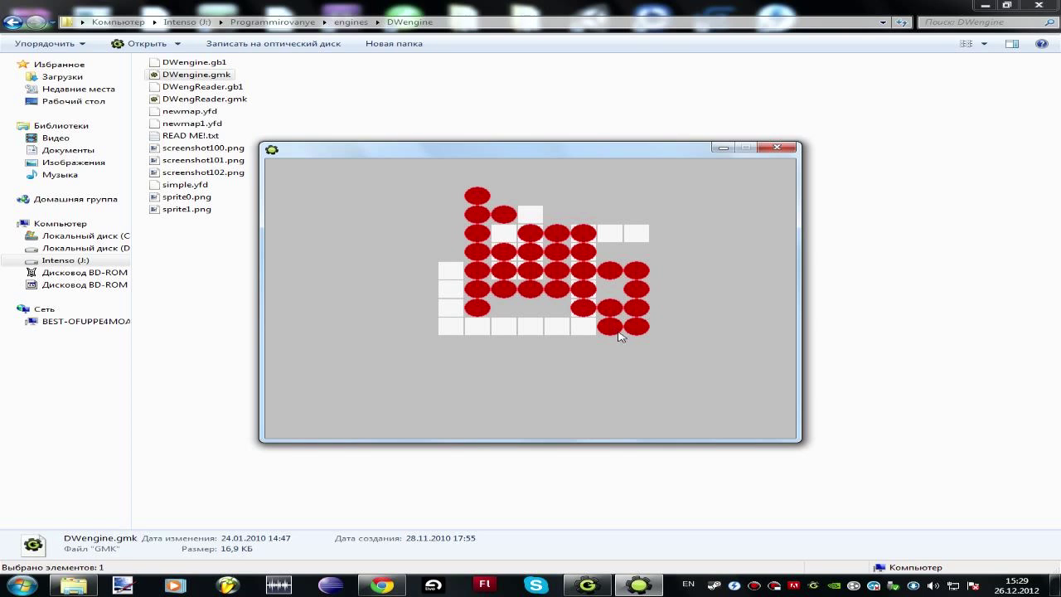
right_click(609, 288)
key(Escape)
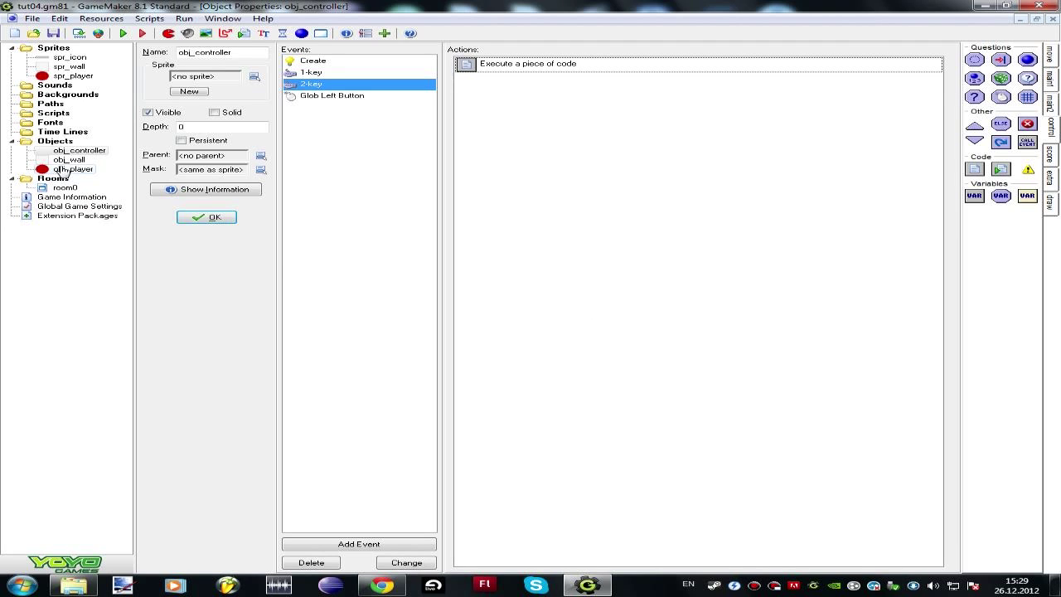
Step: Create a new object named obj_editable
click(301, 34)
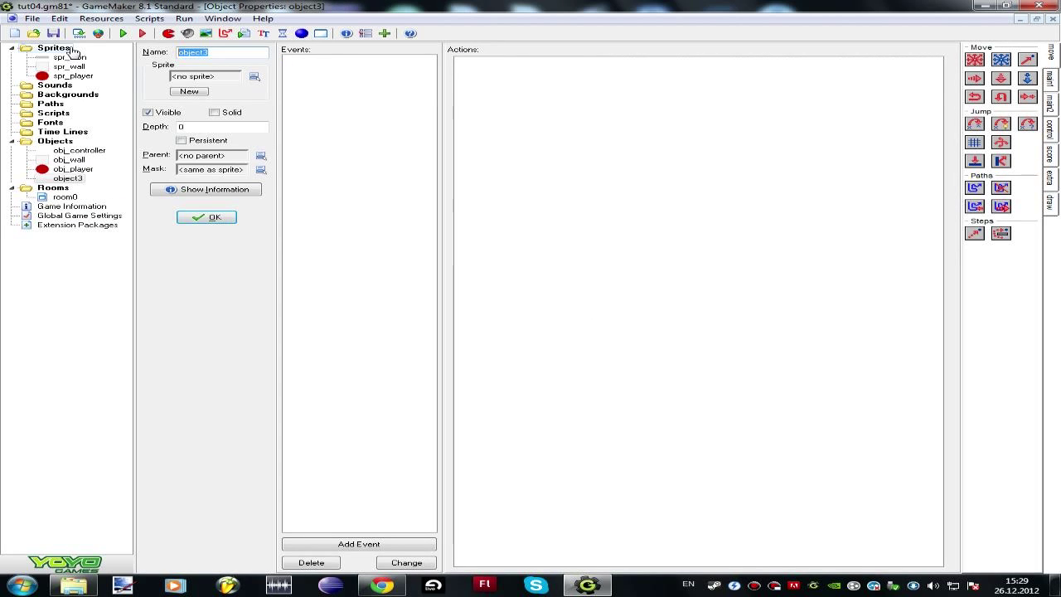
text(obj-)
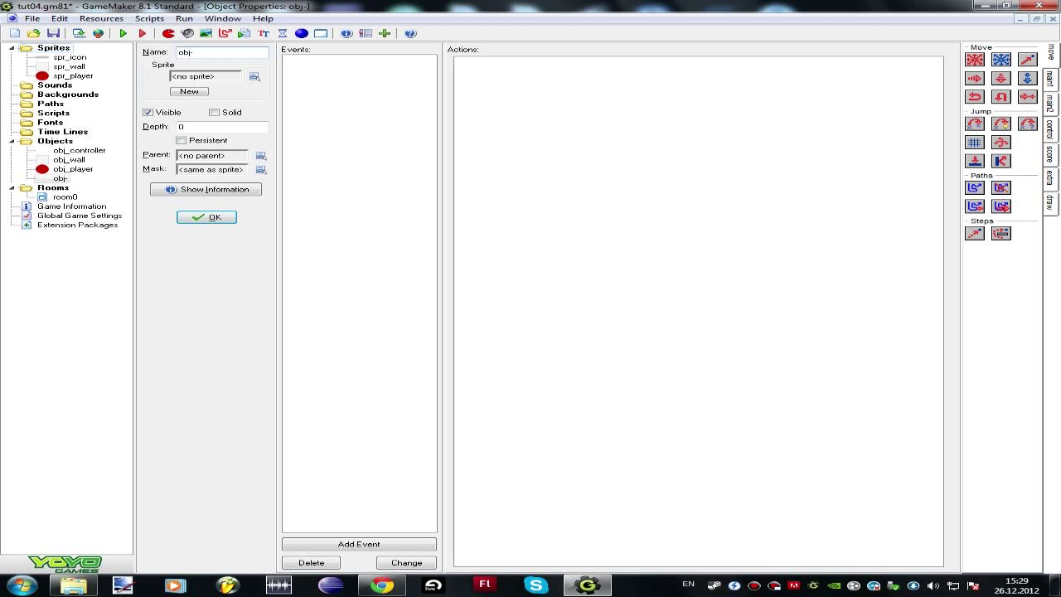
text(objc)
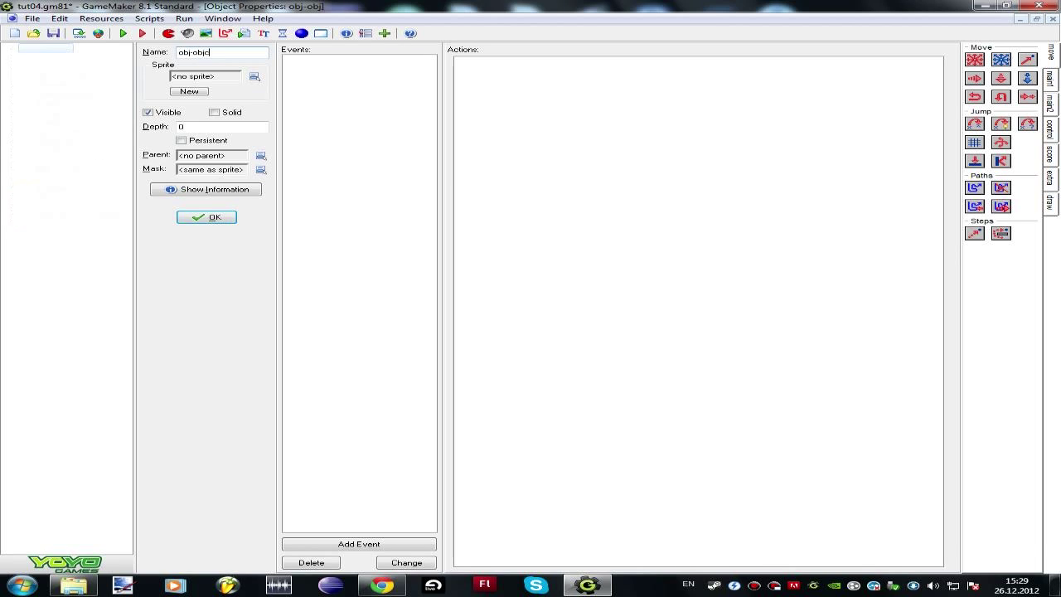
text(ont)
key(BackSpace)
key(BackSpace)
key(BackSpace)
key(BackSpace)
text(obj_)
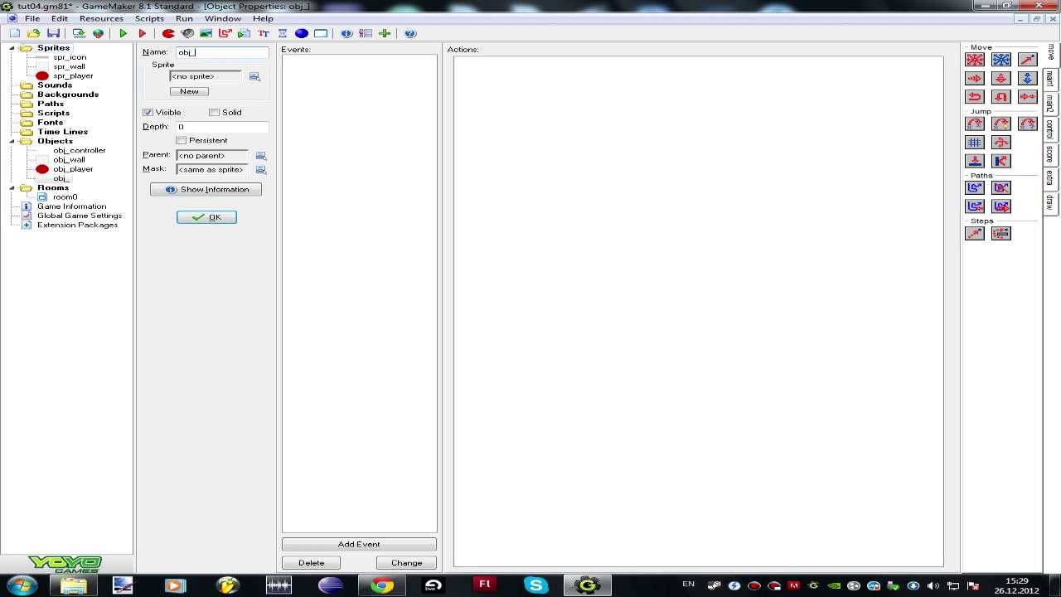
text(editable)
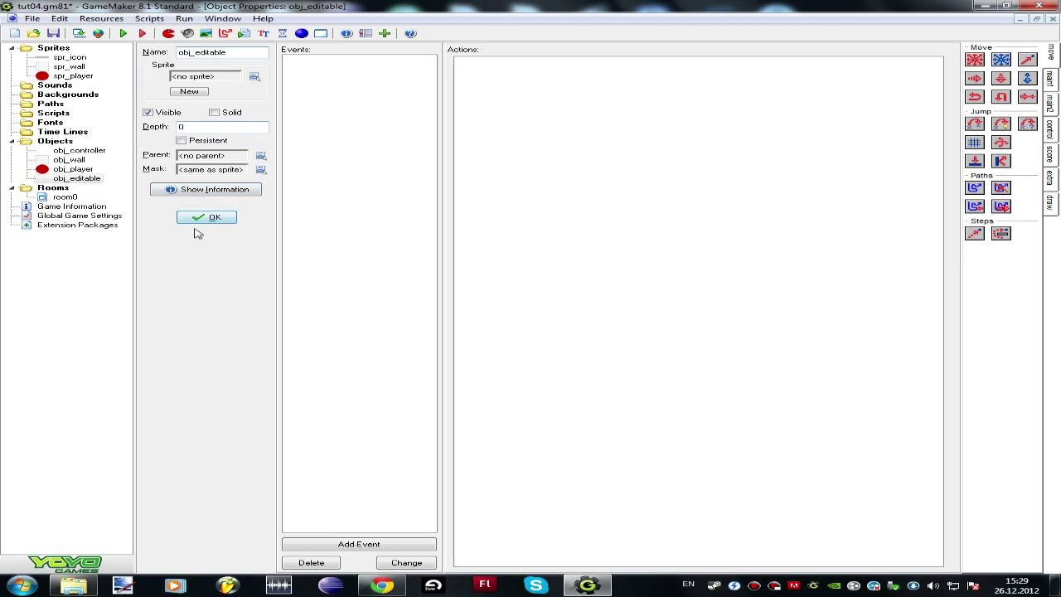
click(206, 217)
Step: Set obj_editable as the parent of both obj_wall and obj_player
double_click(68, 159)
click(261, 155)
click(306, 213)
click(84, 169)
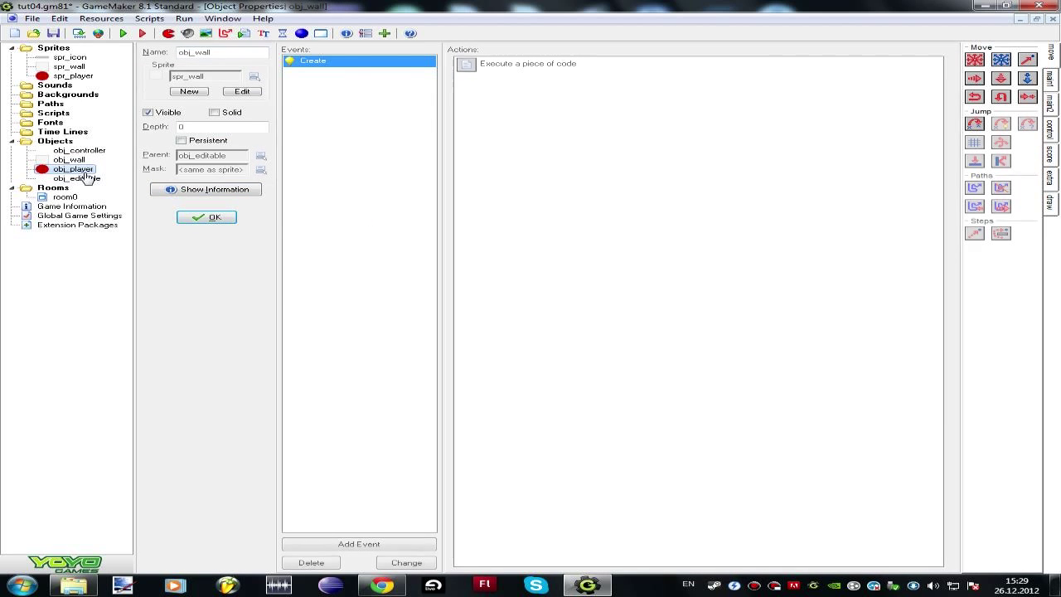
double_click(85, 170)
click(260, 155)
click(302, 217)
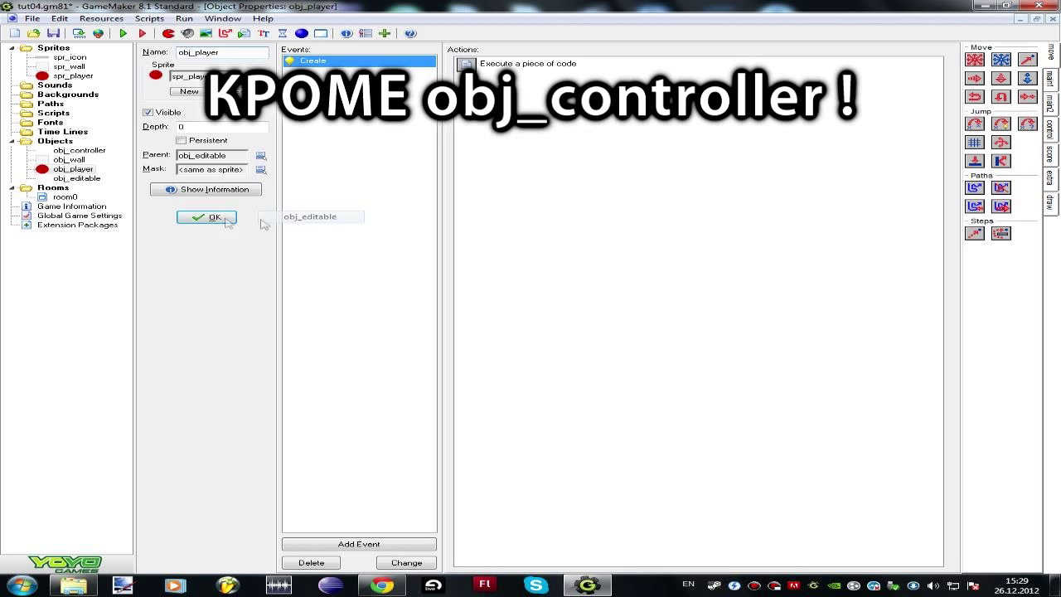
click(215, 217)
Step: Give obj_editable a collision-with-obj_editable event that destroys the instance, then test by painting walls
double_click(77, 178)
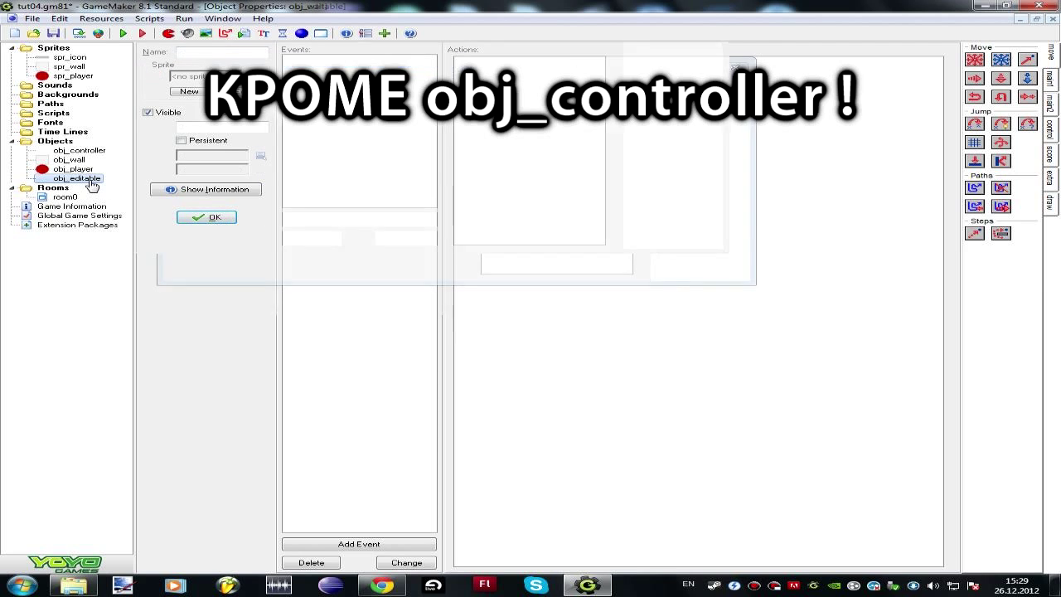
click(387, 543)
click(468, 309)
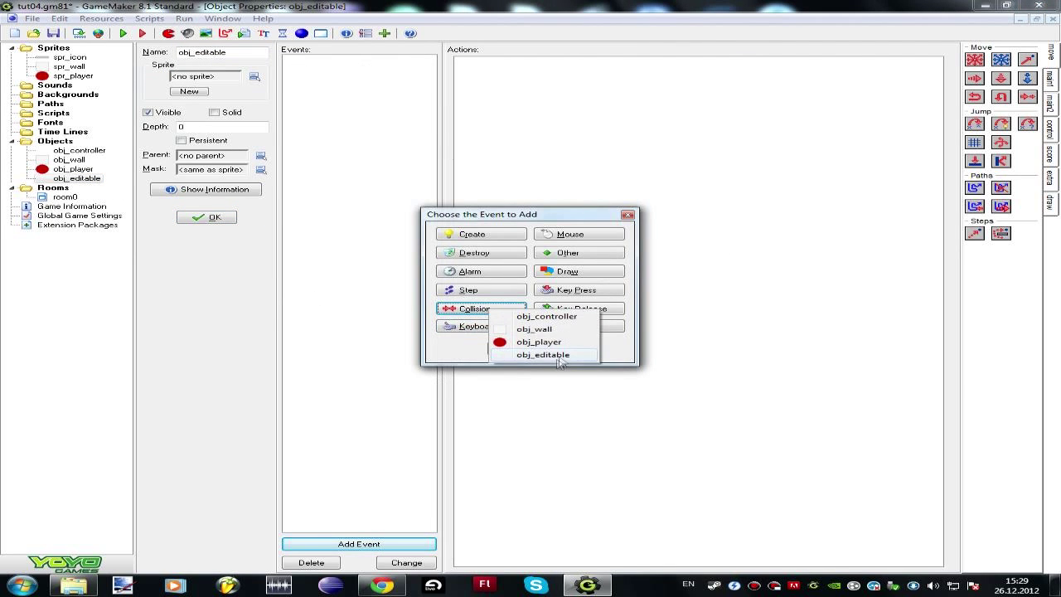
click(560, 354)
click(1050, 100)
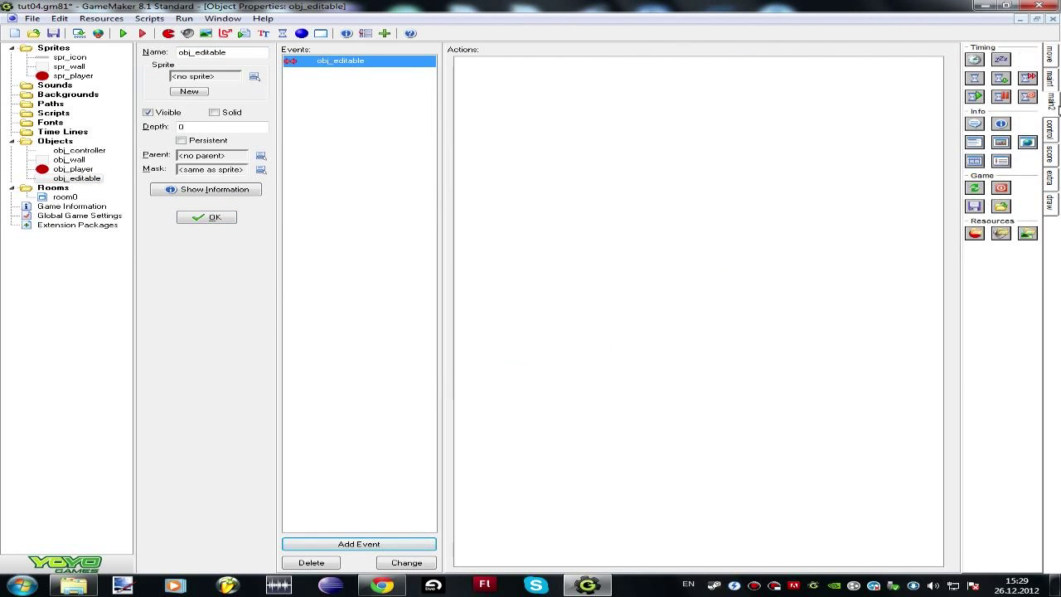
click(1051, 126)
click(1049, 78)
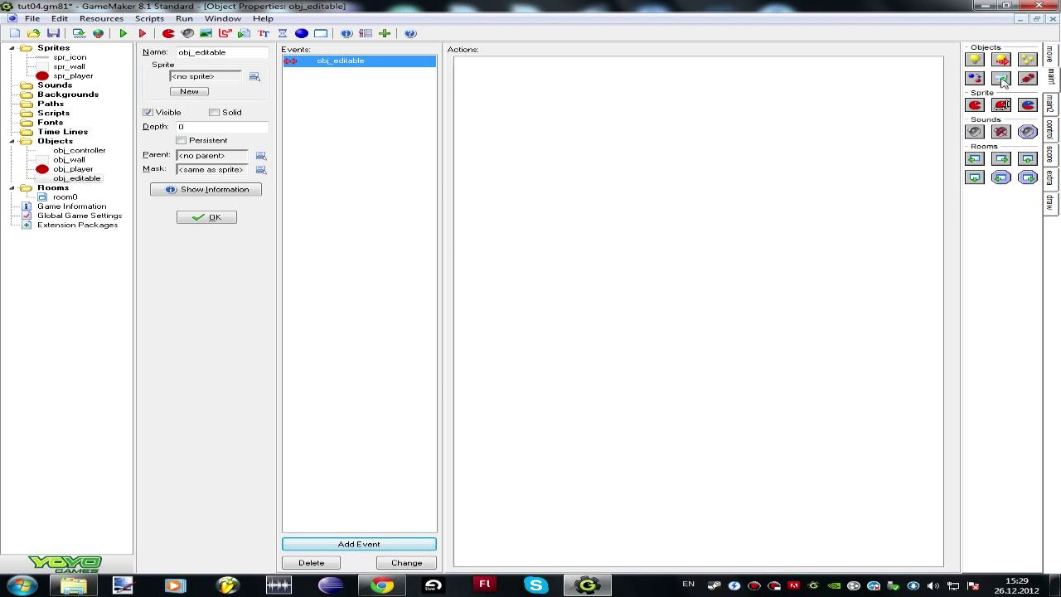
drag(1000, 78, 878, 150)
click(460, 374)
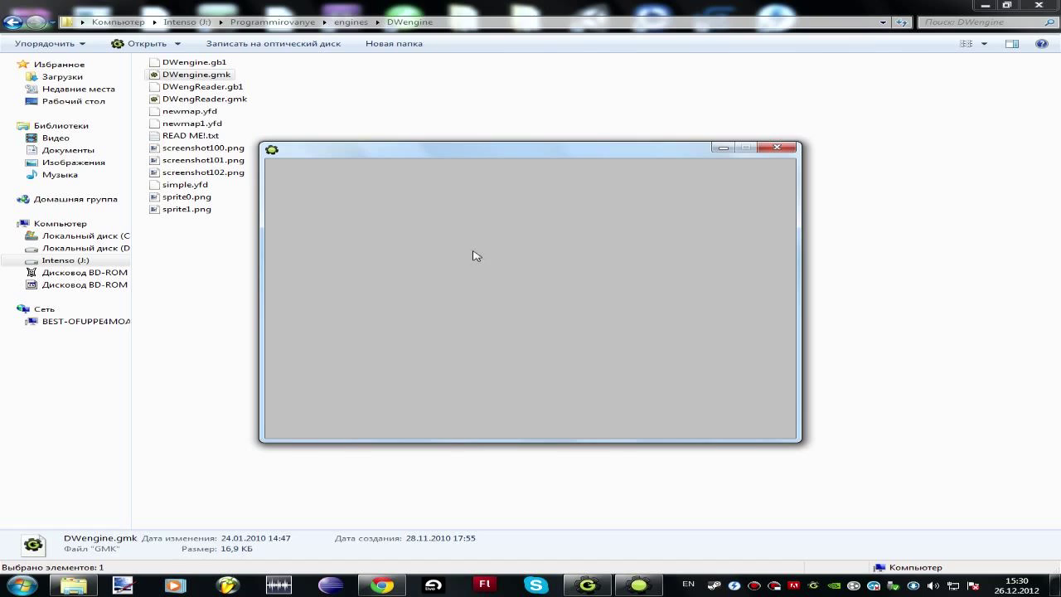
drag(476, 251, 479, 326)
key(Escape)
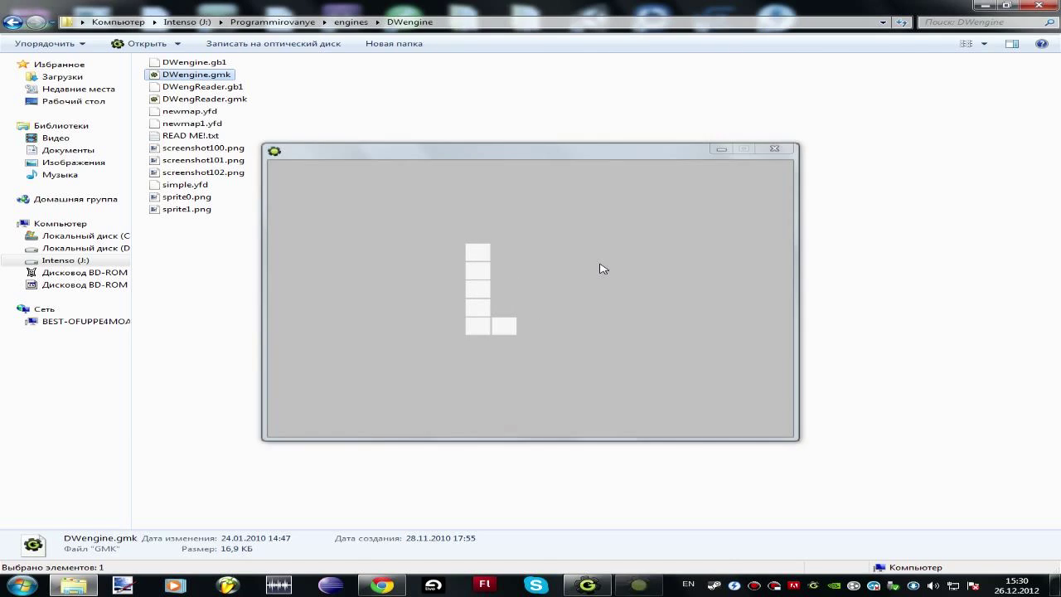
Step: Change obj_controller's Glob Left Button event to Global left pressed and run the game
double_click(100, 154)
click(366, 96)
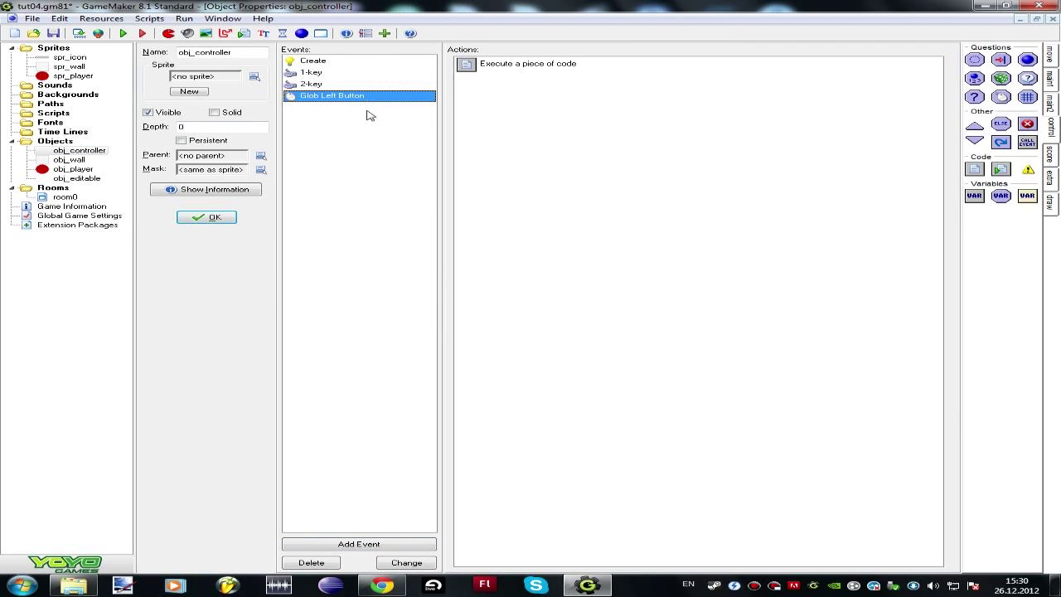
click(407, 562)
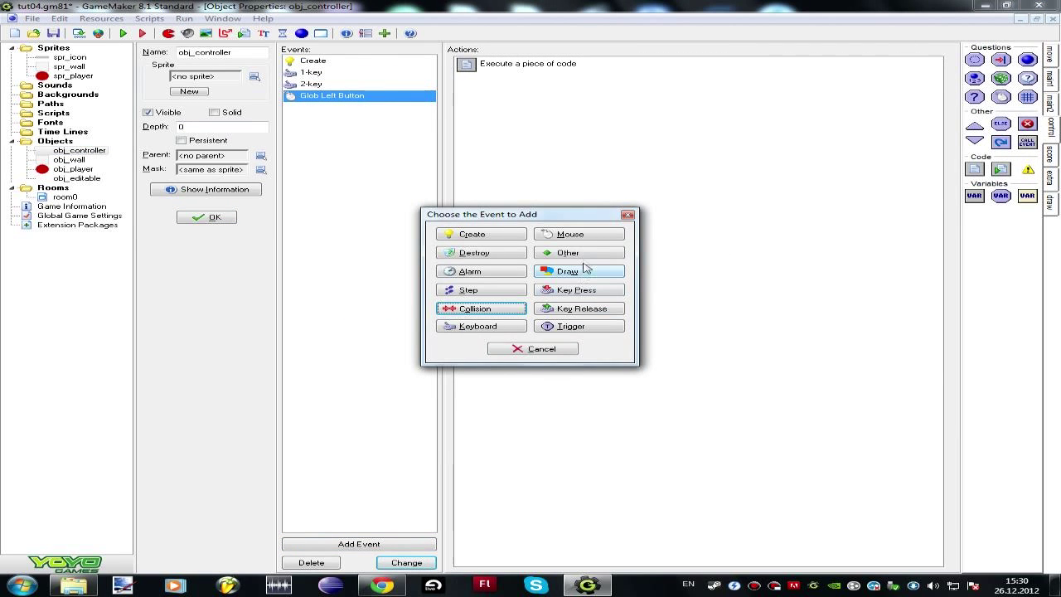
click(578, 234)
mouse_move(699, 445)
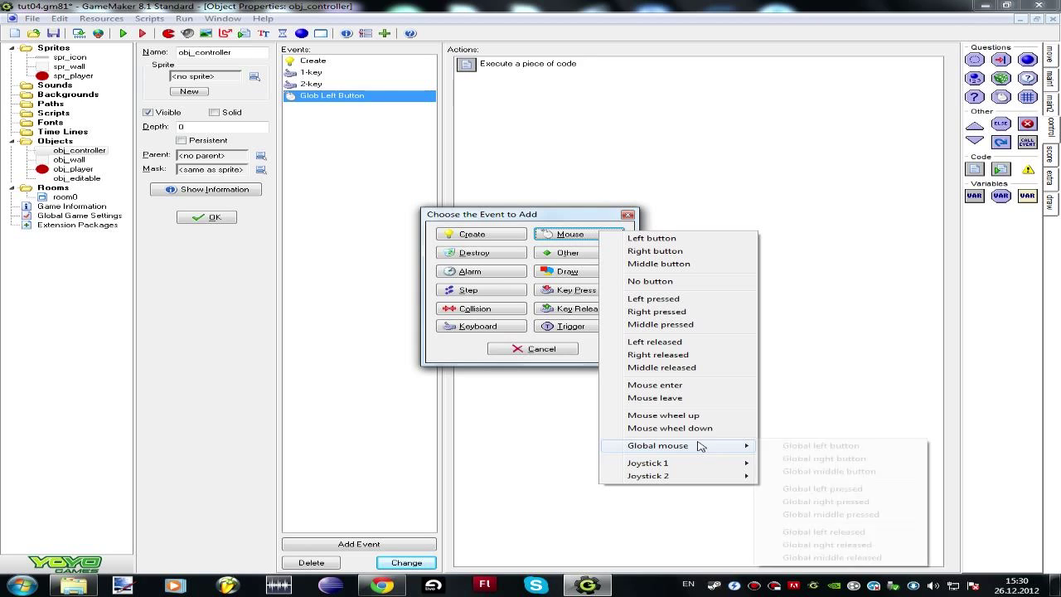
click(861, 492)
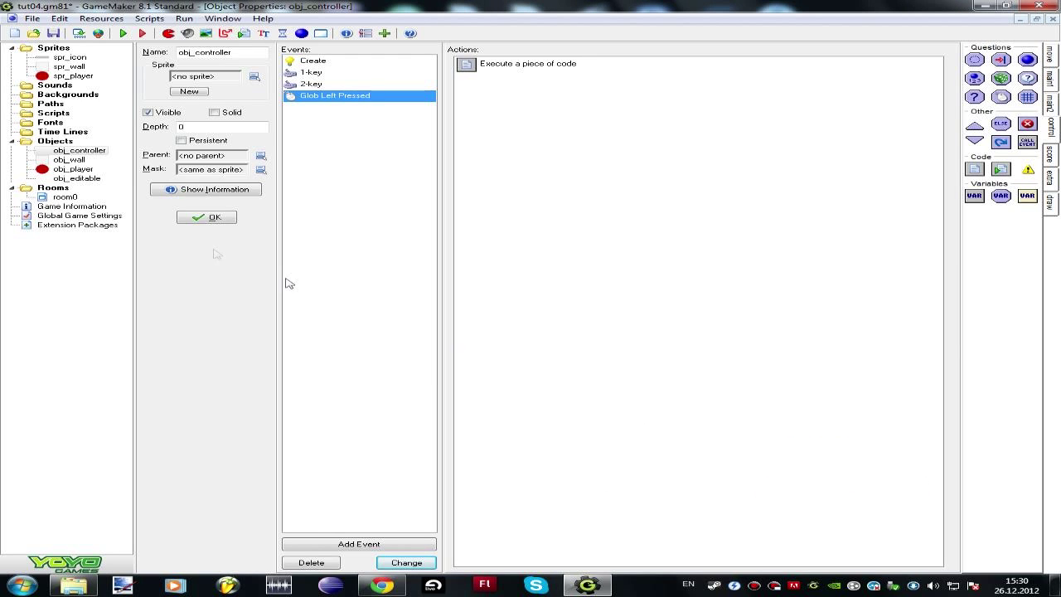
click(123, 35)
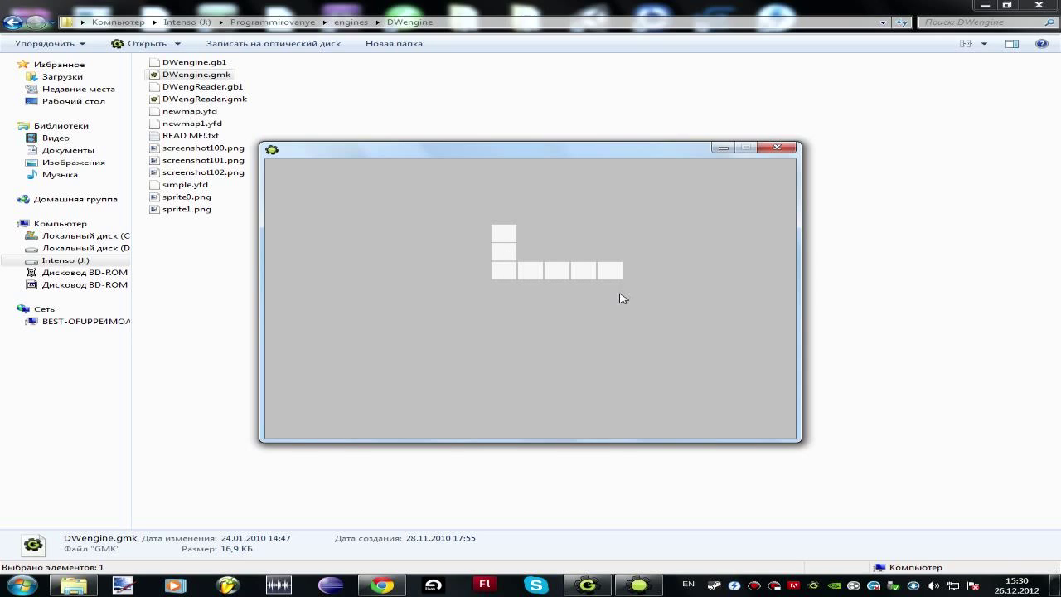
Step: Place the red player and paint wall cells into a maze around it, then quit and save
click(539, 248)
mouse_move(507, 204)
mouse_down()
mouse_move(636, 217)
mouse_move(674, 285)
mouse_move(665, 295)
mouse_up()
mouse_move(582, 308)
mouse_down()
mouse_move(596, 354)
mouse_move(699, 333)
mouse_move(692, 308)
mouse_up()
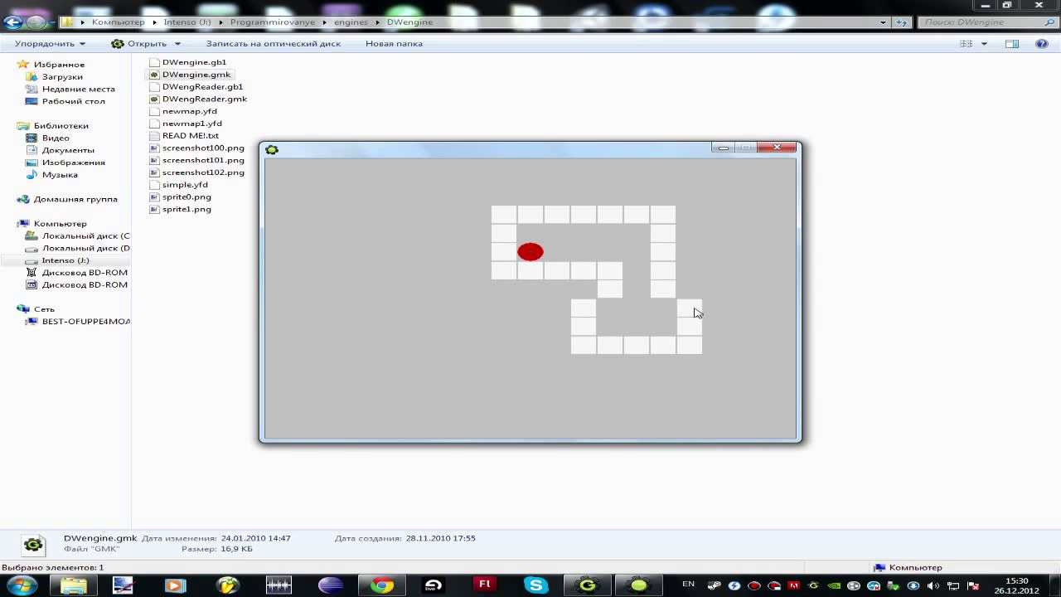
click(554, 311)
mouse_move(531, 320)
mouse_down()
mouse_move(528, 362)
mouse_move(504, 386)
mouse_move(519, 409)
mouse_move(679, 403)
mouse_move(691, 391)
mouse_move(688, 364)
mouse_up()
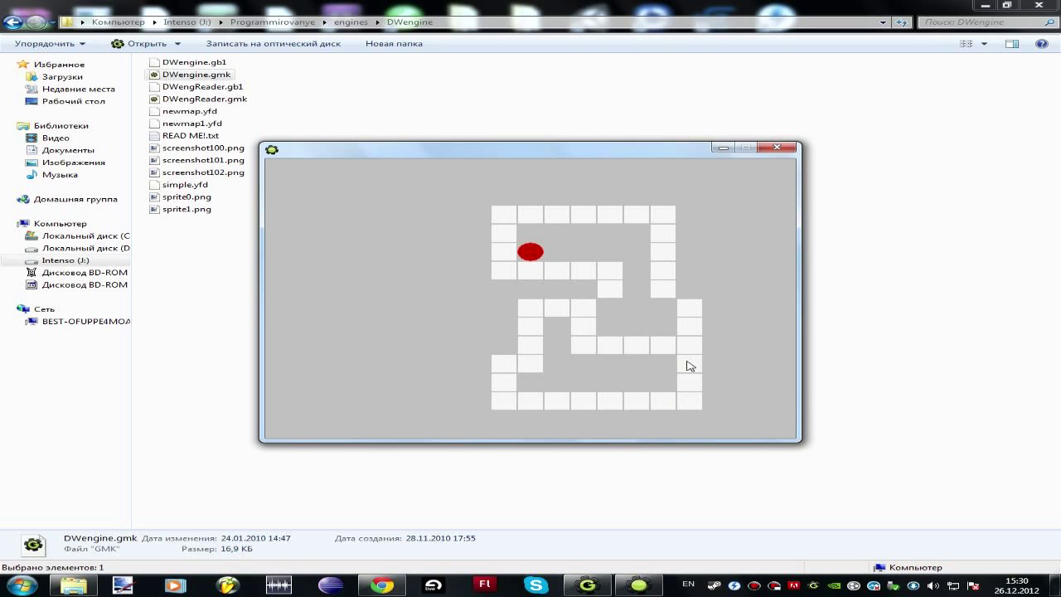
mouse_move(686, 267)
mouse_down()
mouse_move(692, 215)
mouse_move(517, 208)
mouse_move(601, 204)
mouse_up()
drag(470, 250, 477, 215)
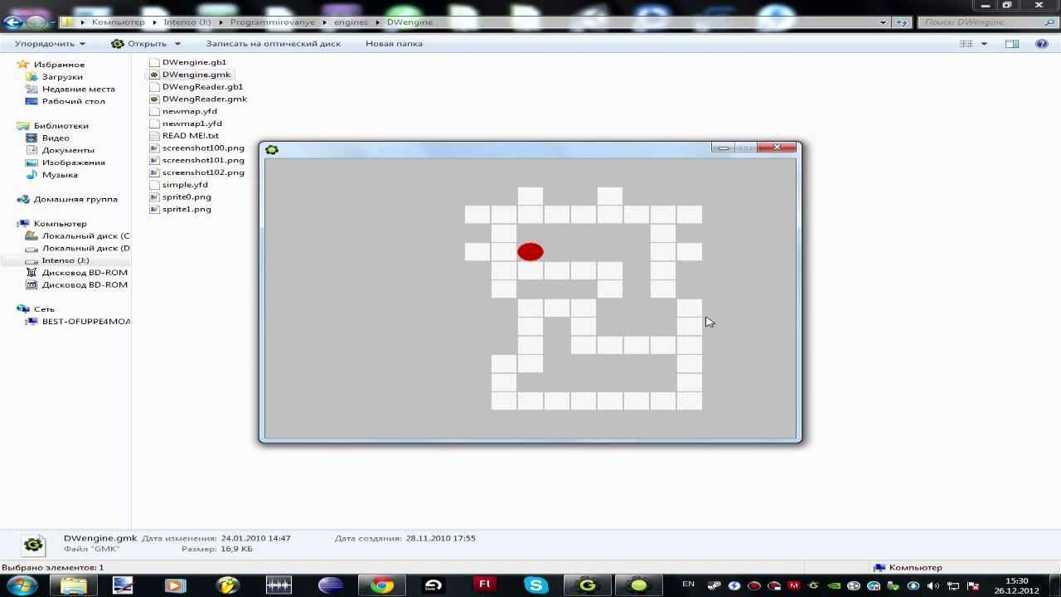
key(Escape)
key(ctrl+s)
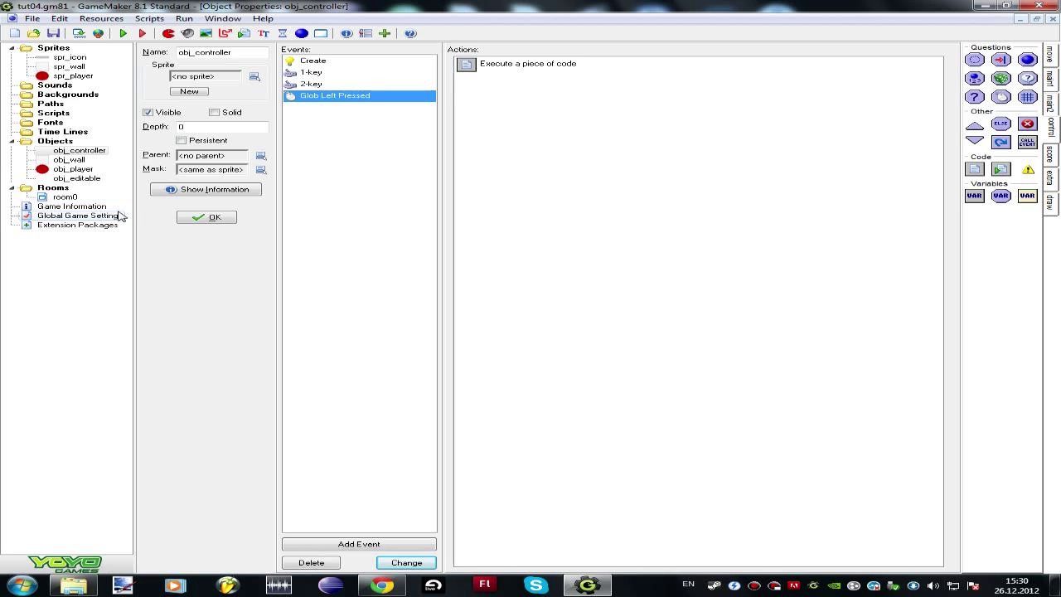
Step: Import save_script.gml from the TUTORIAL04 folder through Scripts > Import Scripts
click(149, 19)
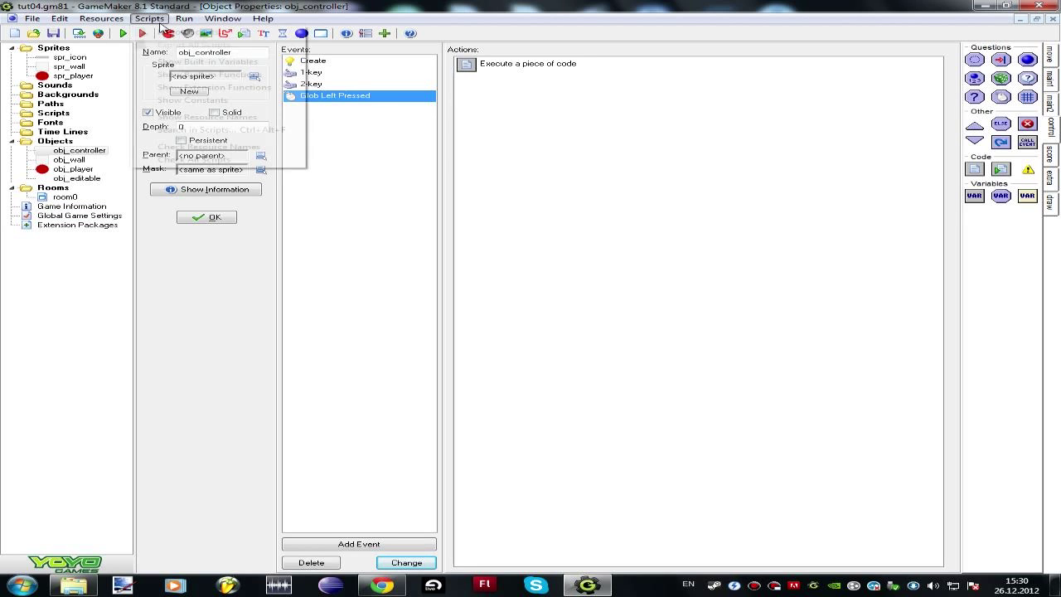
click(167, 33)
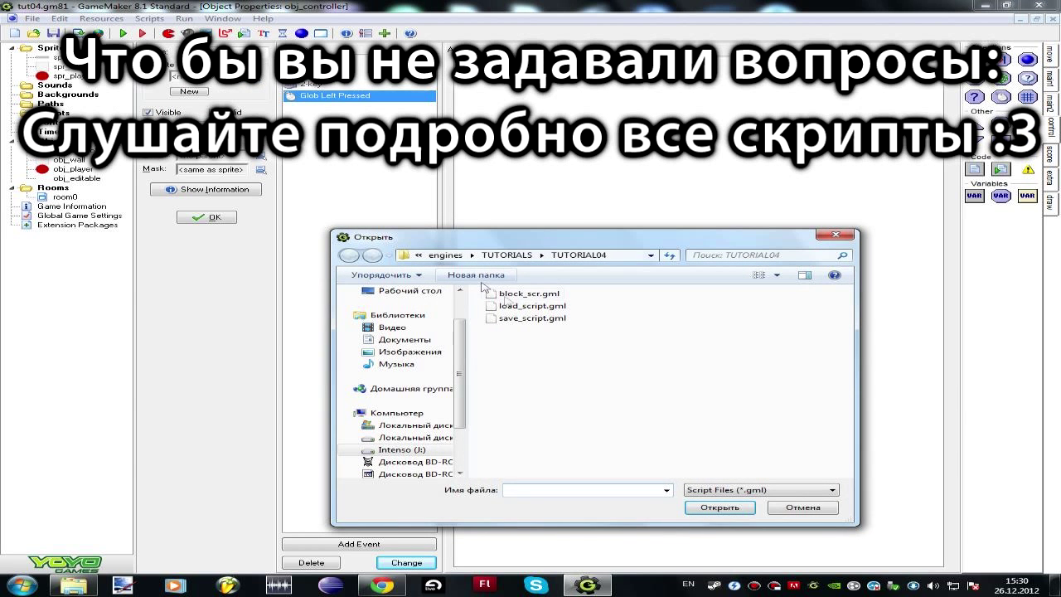
click(531, 323)
double_click(530, 324)
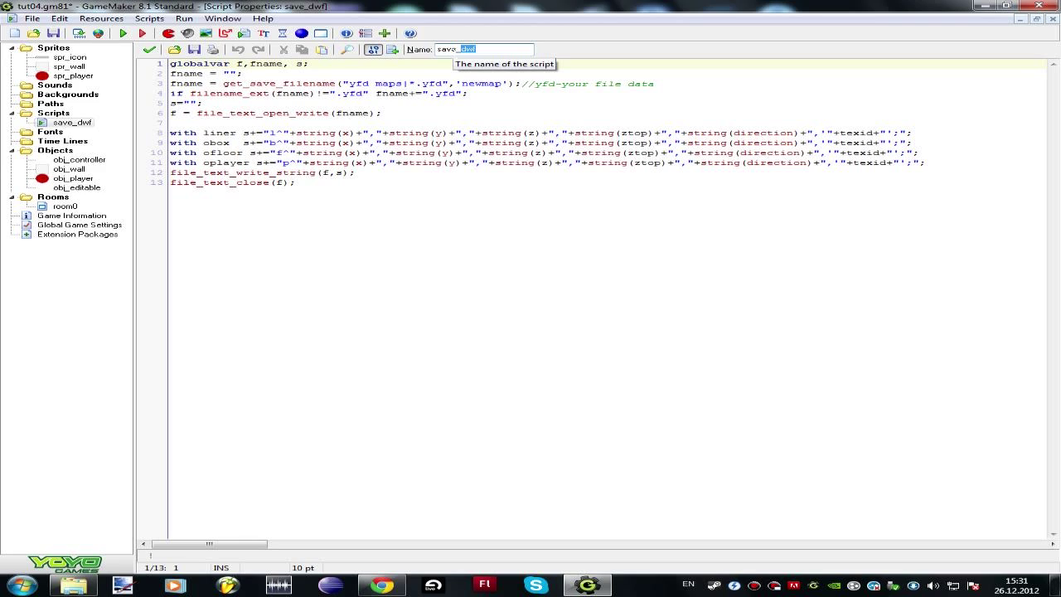
Step: Rename the script to save_tle and review its globalvar declaration and fname line
text(t)
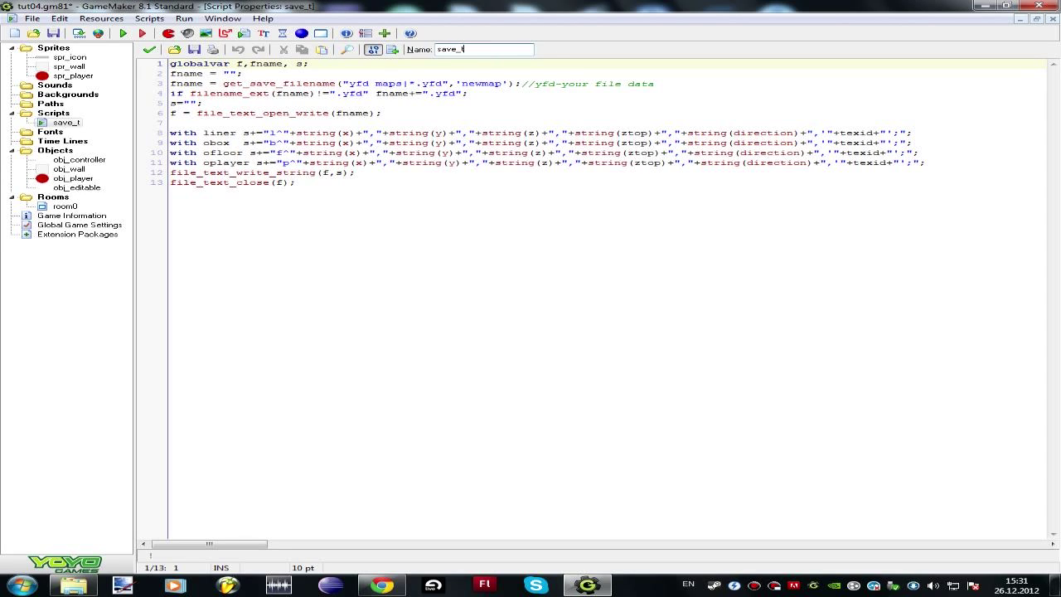
text(le)
drag(470, 49, 460, 49)
drag(170, 64, 308, 64)
click(243, 74)
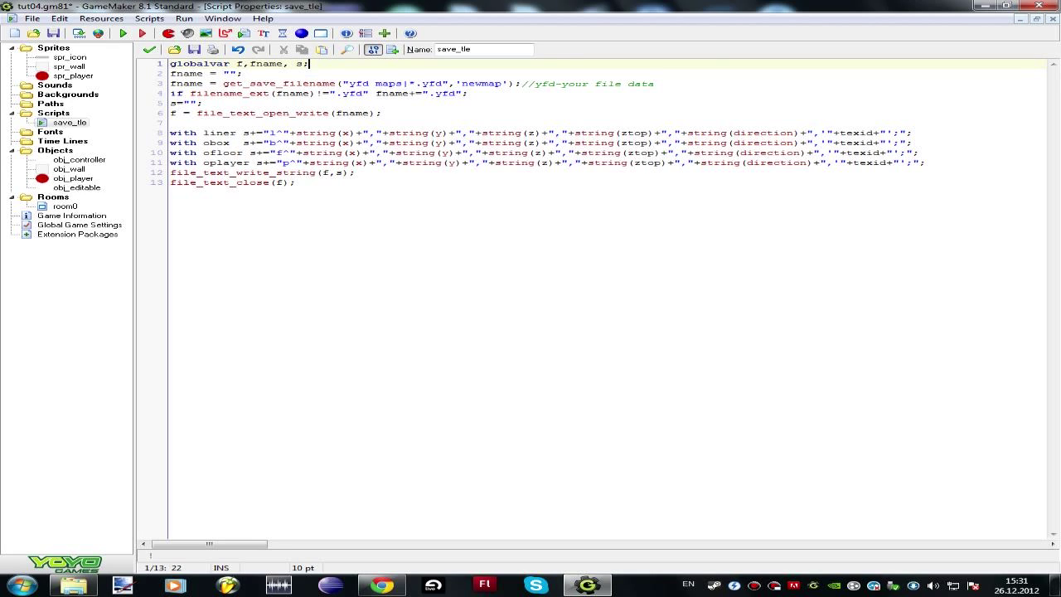
drag(243, 64, 297, 64)
click(229, 74)
drag(241, 74, 170, 74)
click(222, 74)
Step: Replace yfd with tle in the filter description and *.yfd pattern on line 3
click(222, 84)
drag(370, 84, 349, 84)
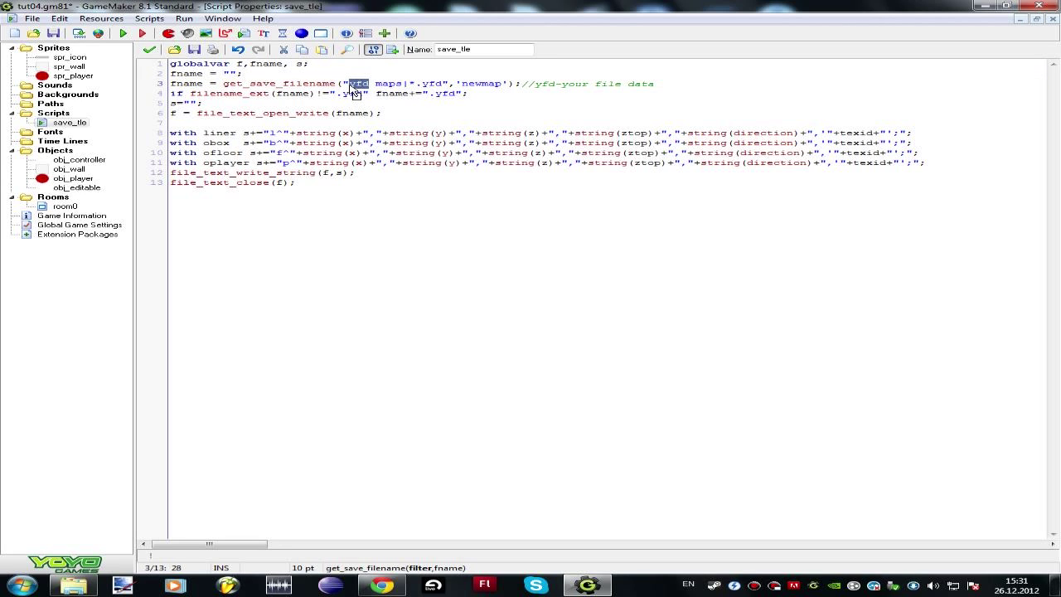
text(tle)
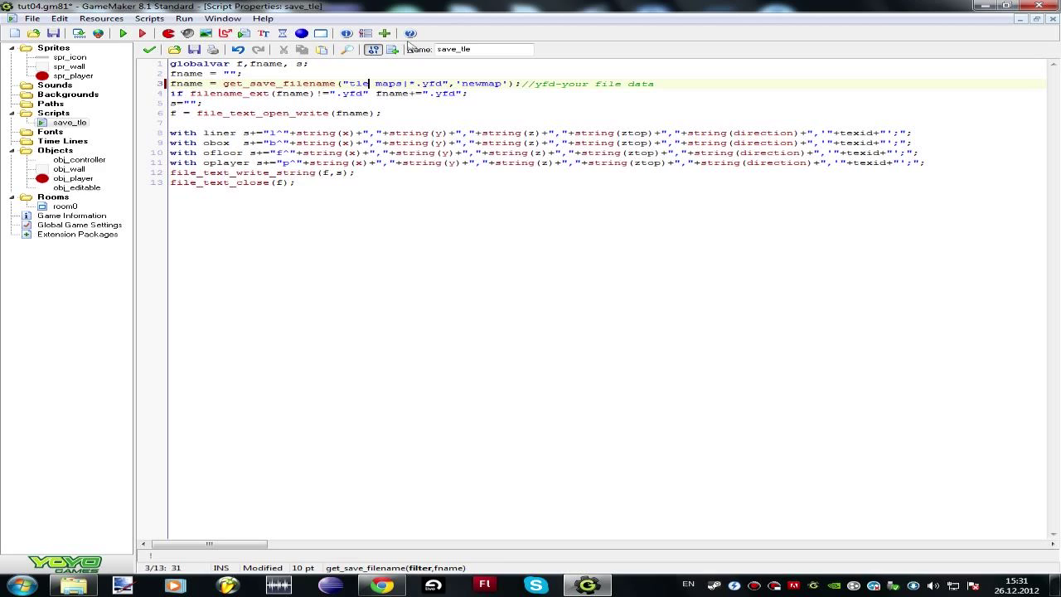
drag(441, 84, 422, 84)
text(tle)
drag(655, 84, 170, 84)
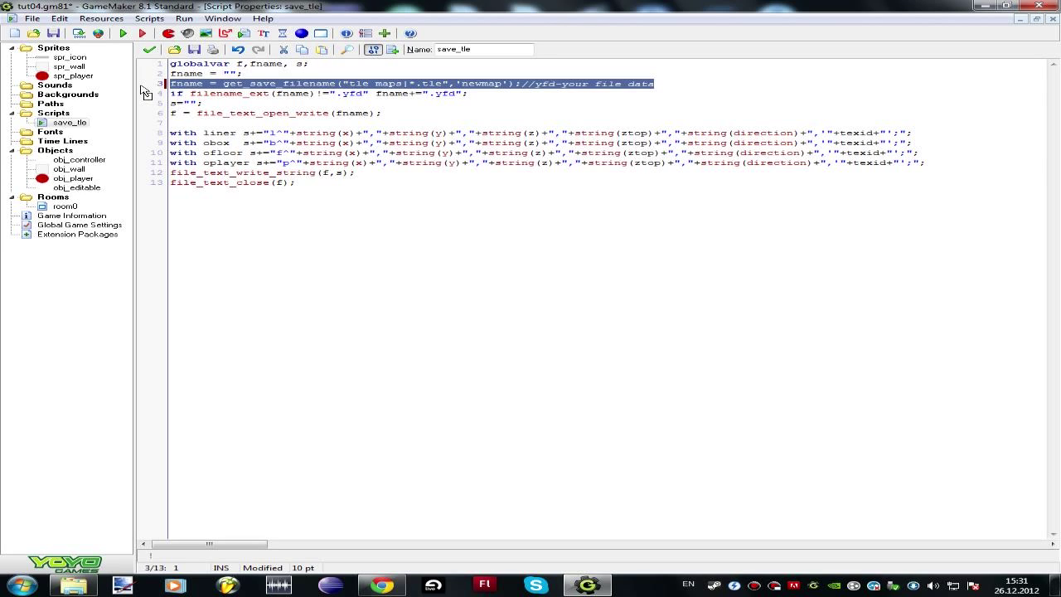
Step: Change the .yfd extension check and appended extension on line 4 to .tle
click(289, 93)
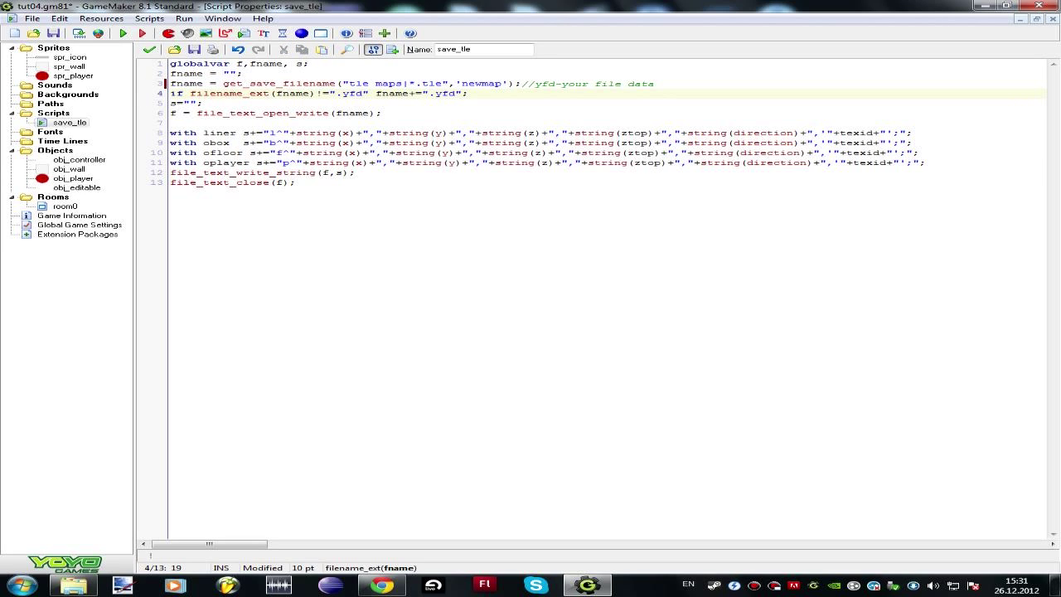
drag(170, 84, 655, 84)
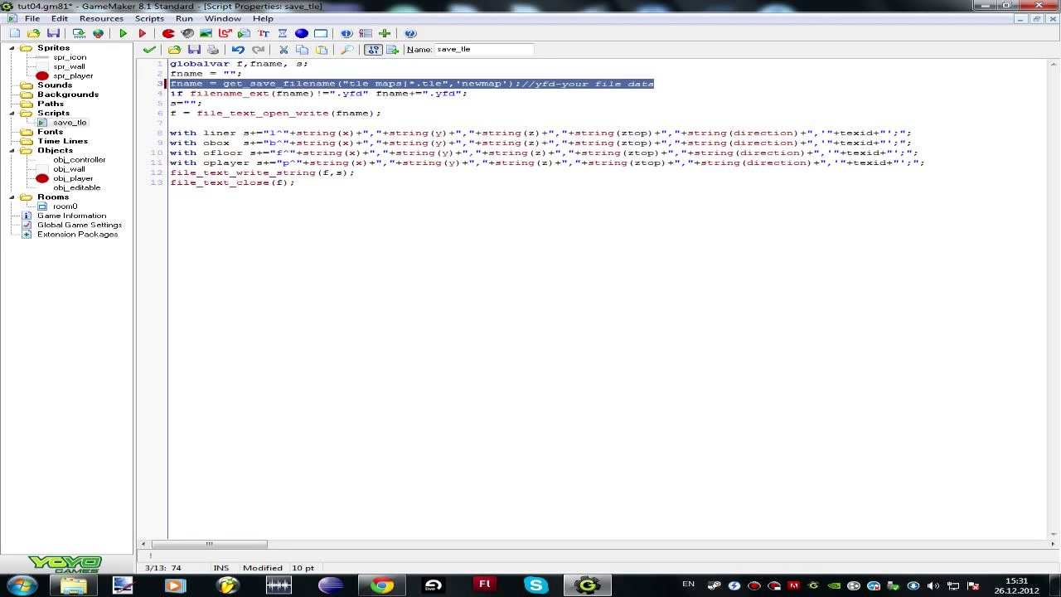
click(242, 73)
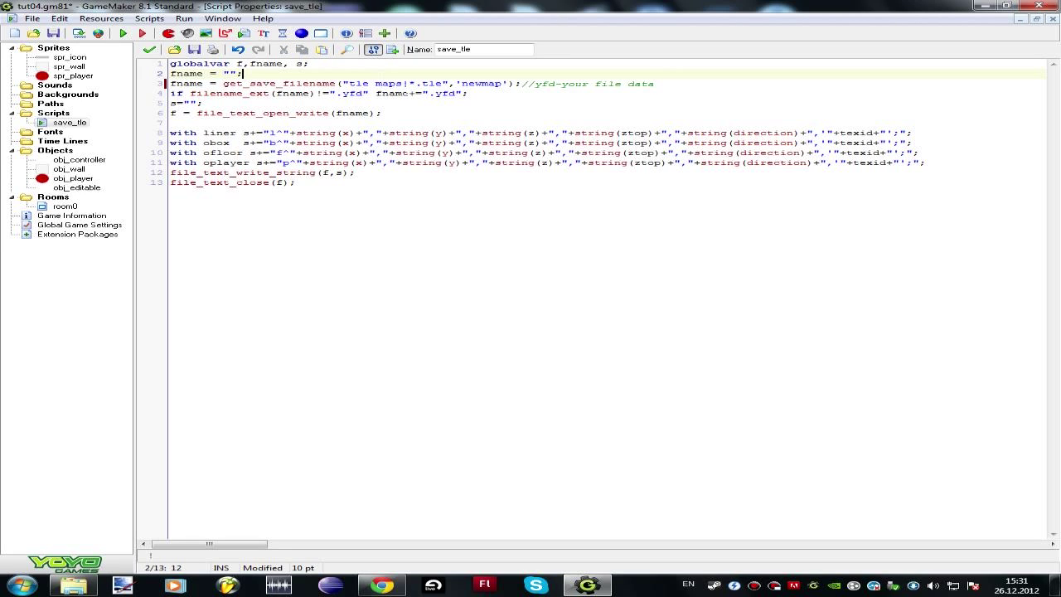
drag(407, 83, 442, 84)
click(444, 84)
double_click(355, 92)
text(tle)
double_click(446, 93)
text(tle)
Step: Replace the filter's description text with 'Tutorial Level Editor'
click(226, 84)
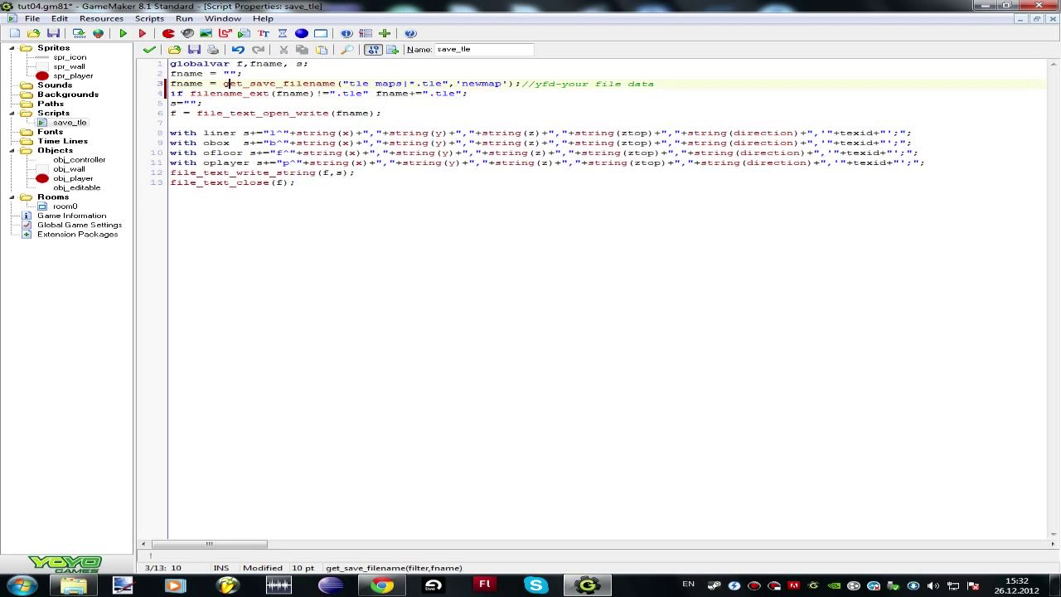
click(341, 84)
drag(341, 84, 450, 86)
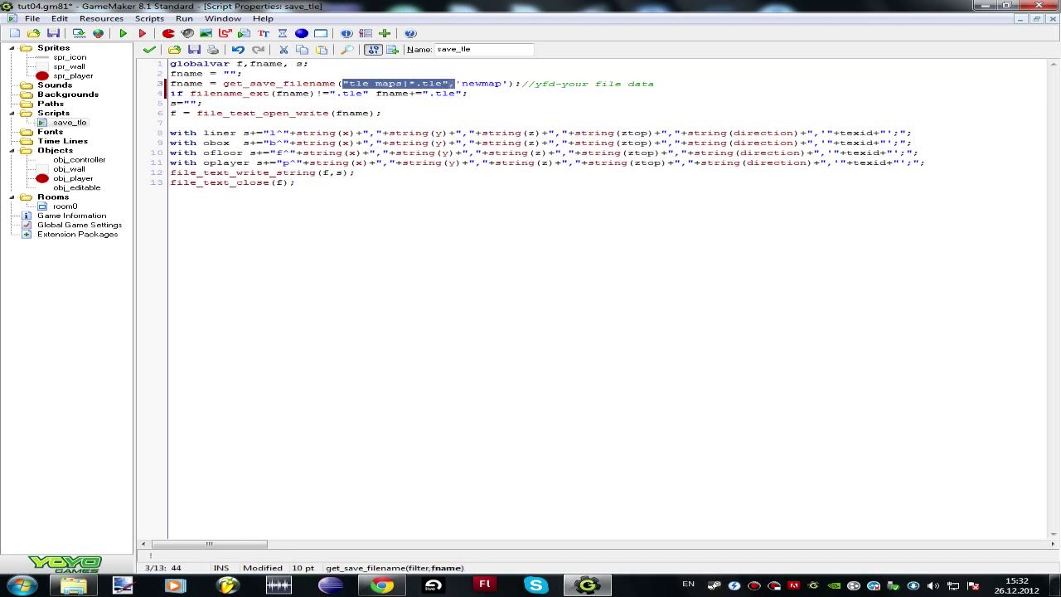
click(409, 84)
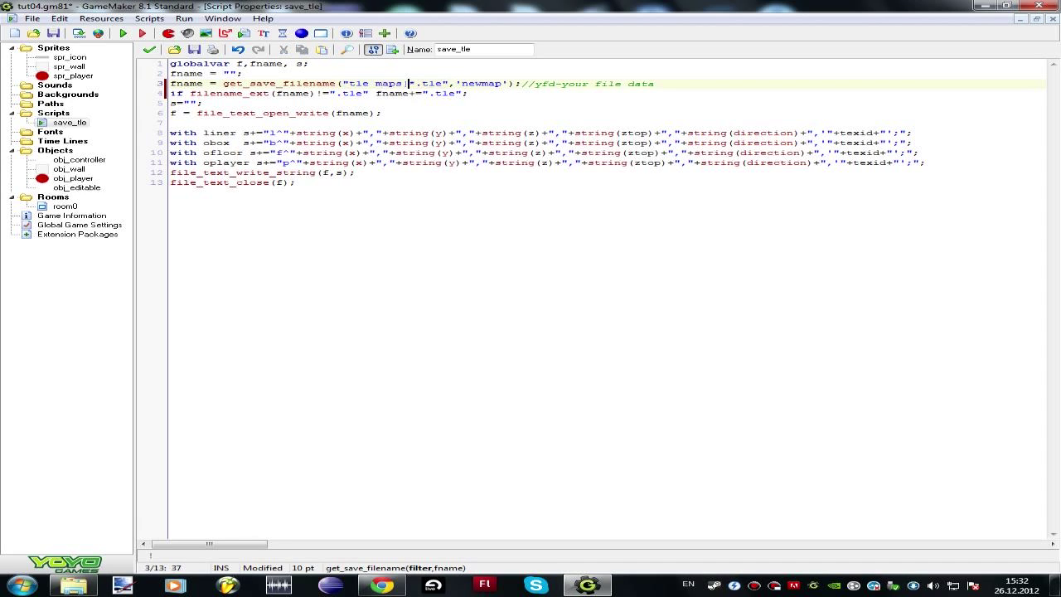
drag(349, 83, 402, 83)
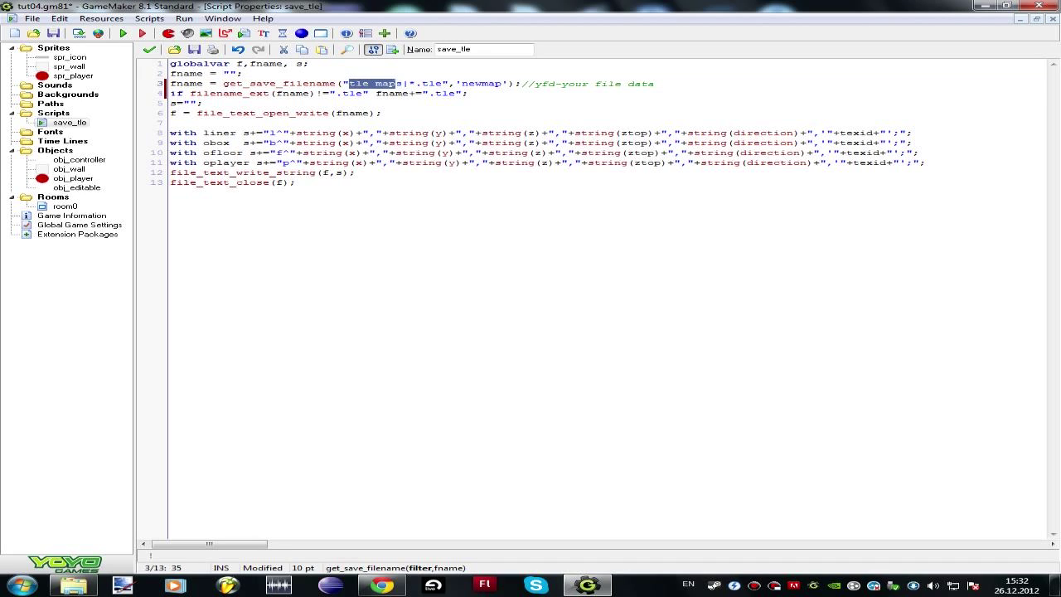
text(Tutorial Level Editor)
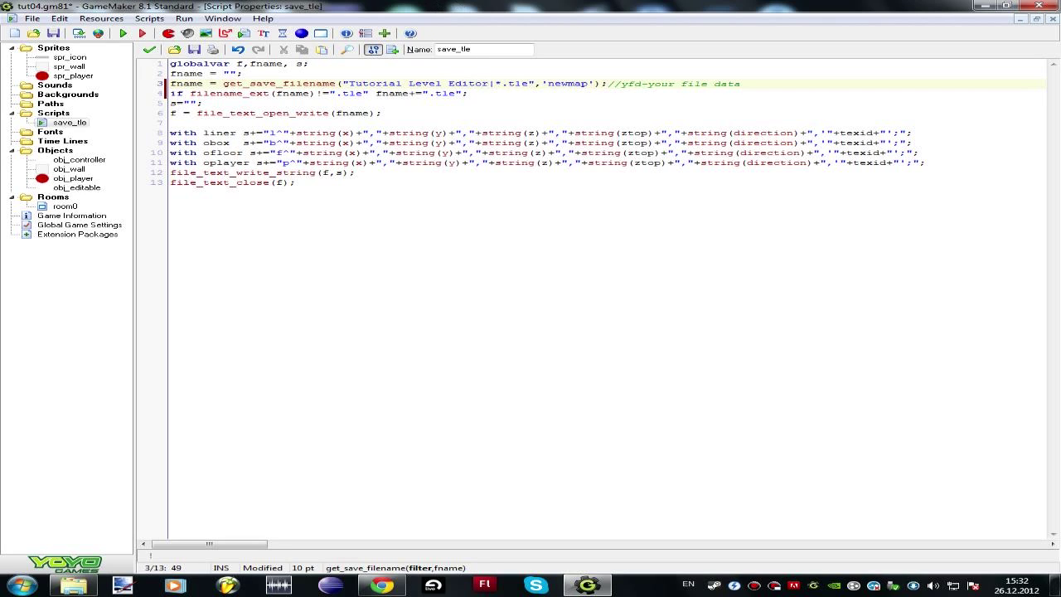
text(|)
Step: Replace the suggested file name newmap with 'untitled map' on line 3
click(498, 82)
drag(588, 83, 547, 84)
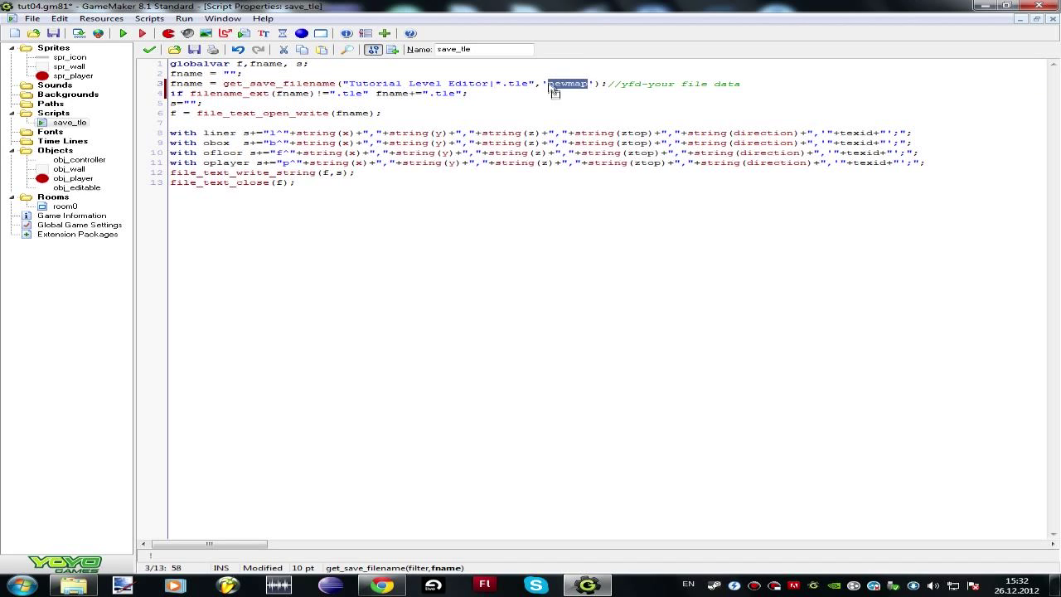
text(001)
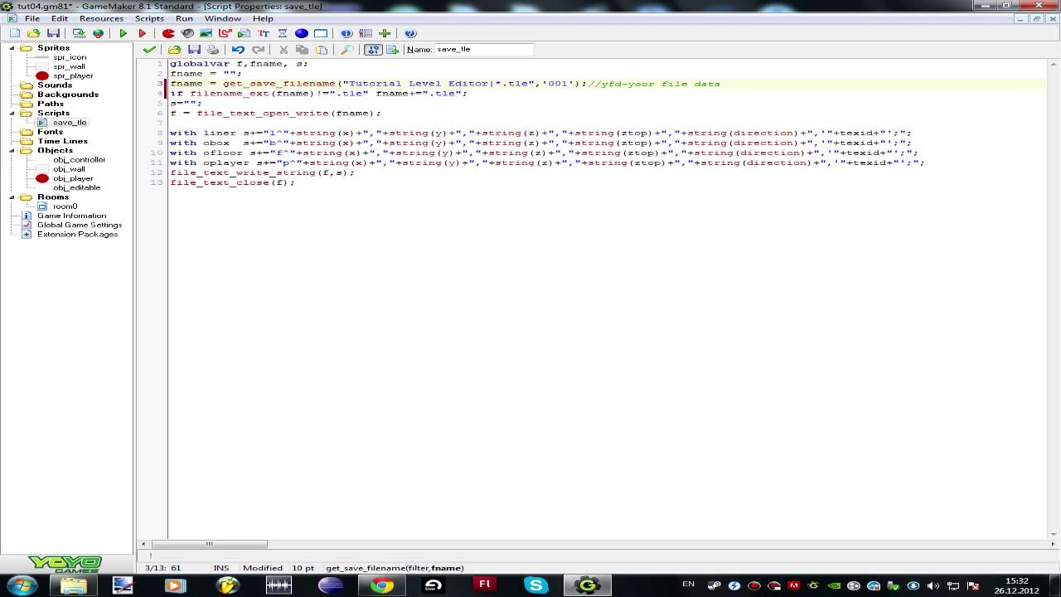
drag(569, 84, 548, 84)
text(untit)
text(led)
text( map)
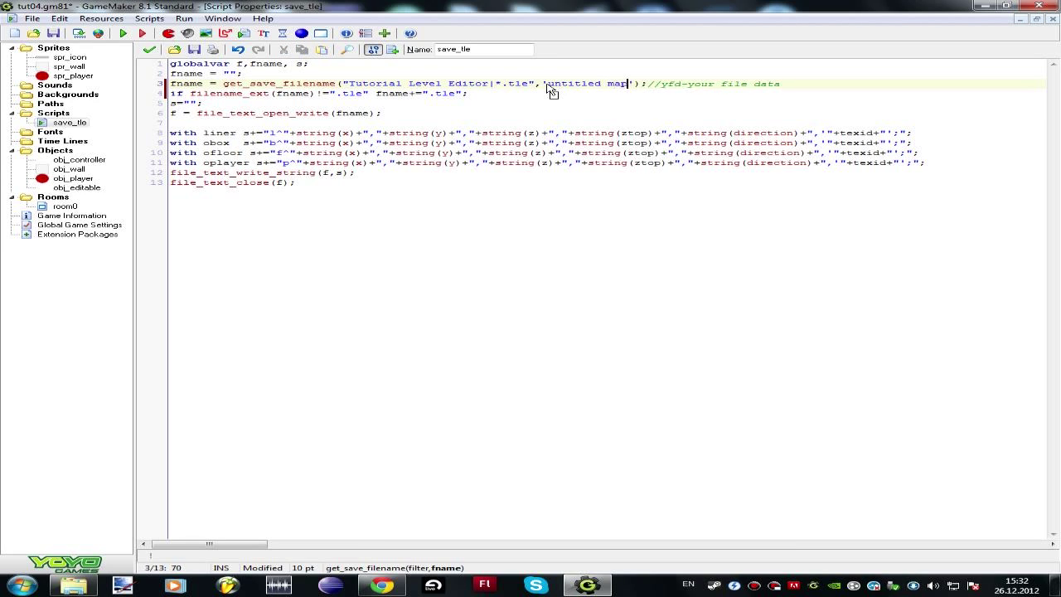
key(Down)
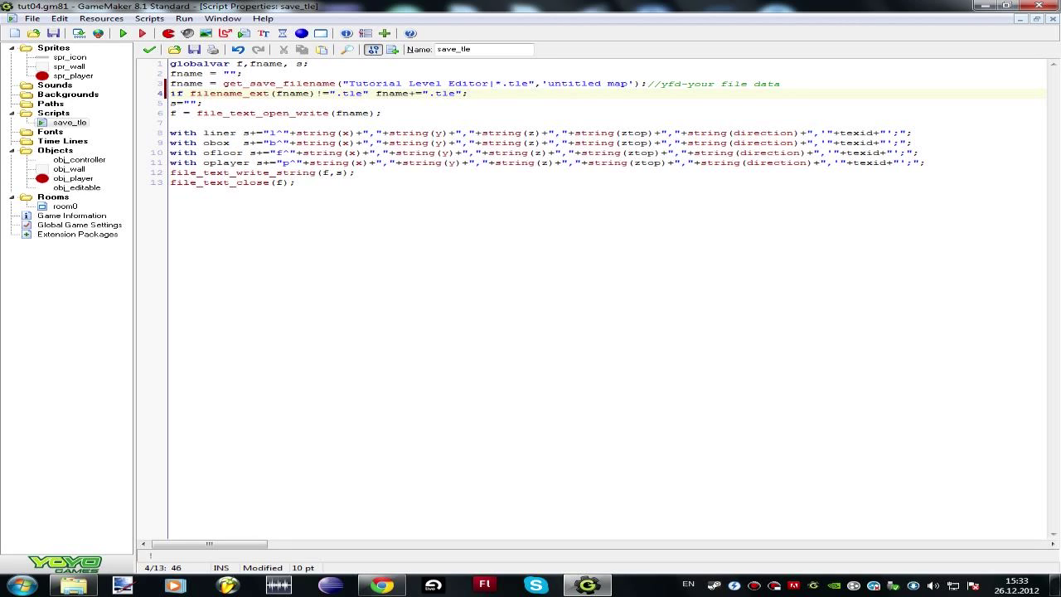
click(203, 102)
click(249, 132)
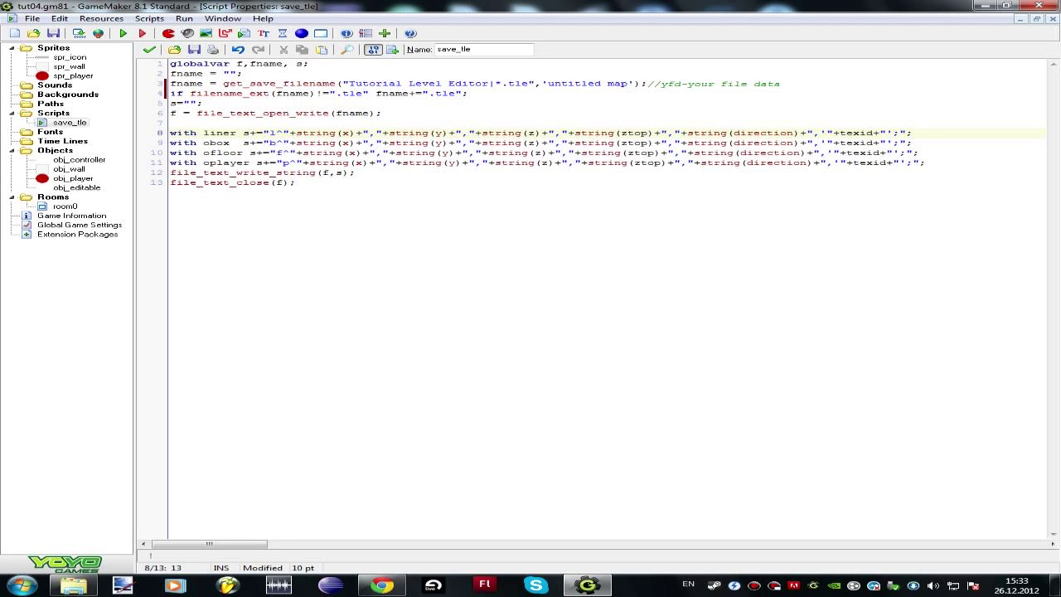
drag(170, 93, 415, 94)
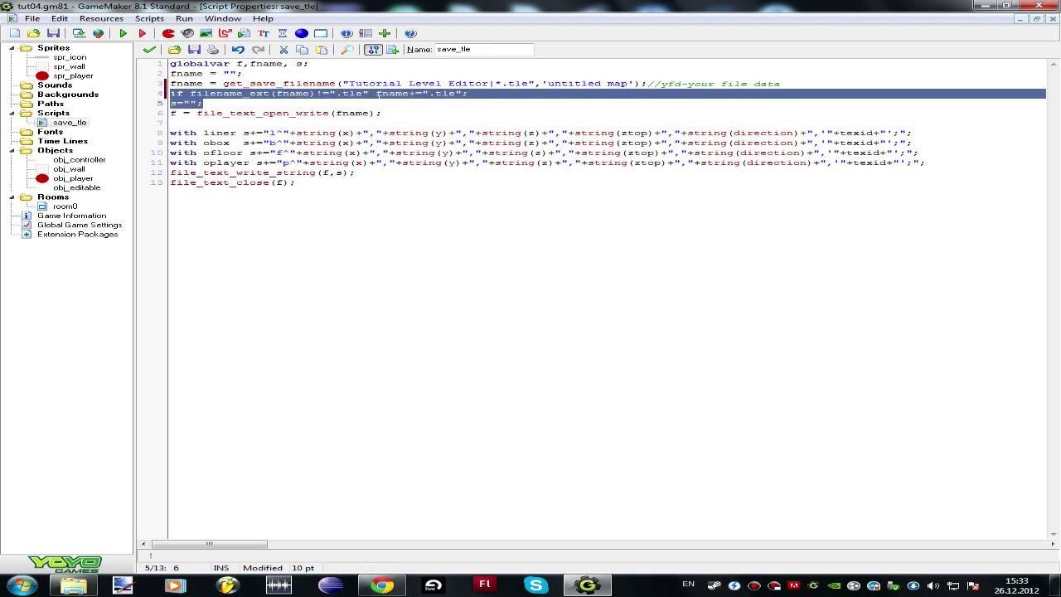
key(Down)
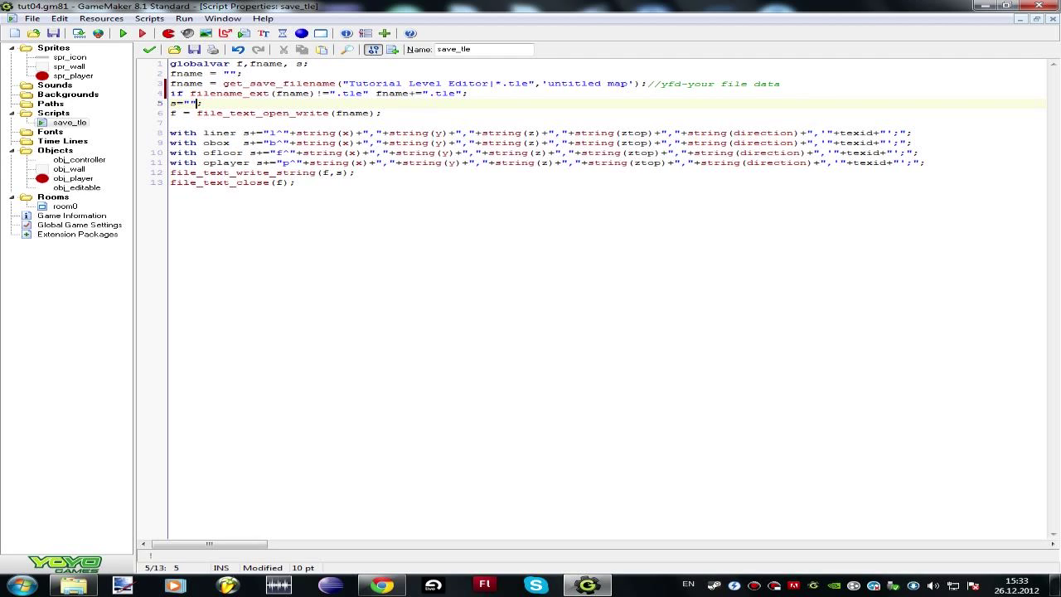
drag(229, 133, 328, 133)
click(203, 102)
drag(222, 73, 238, 73)
click(188, 103)
click(171, 113)
drag(196, 113, 381, 112)
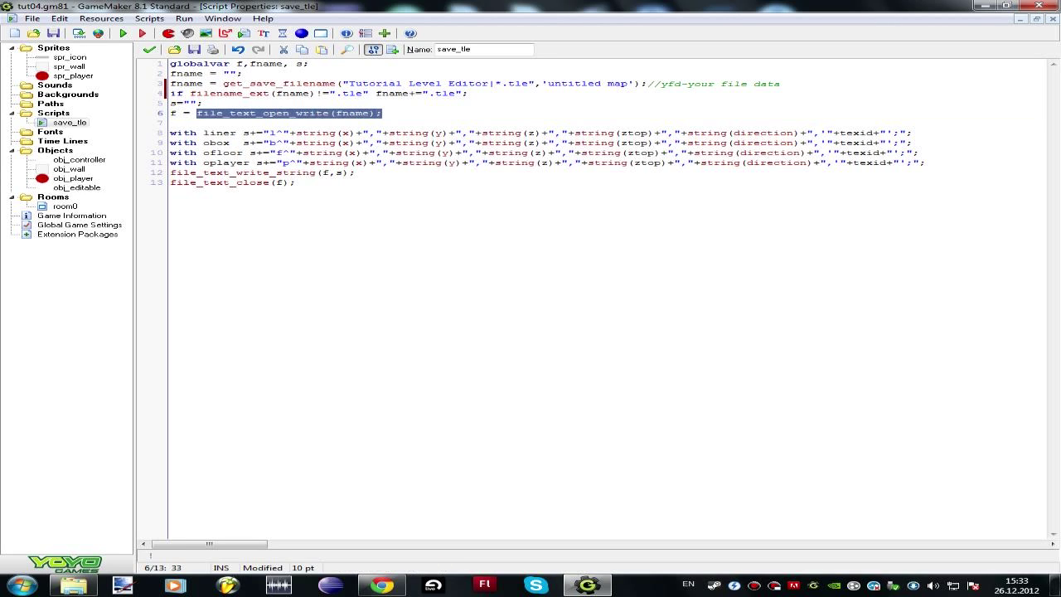
click(315, 113)
click(197, 83)
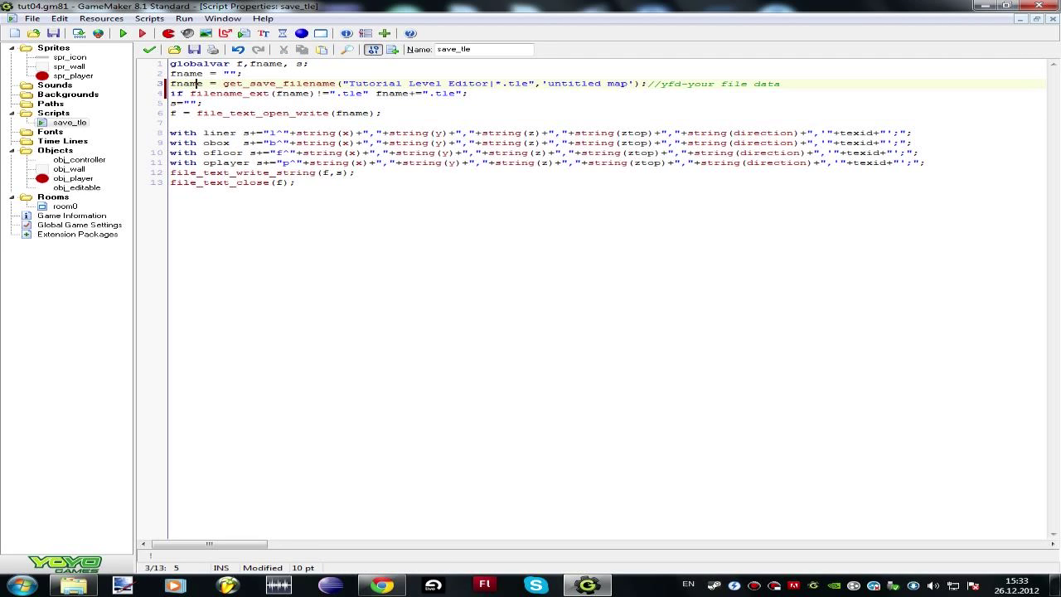
drag(925, 163, 130, 155)
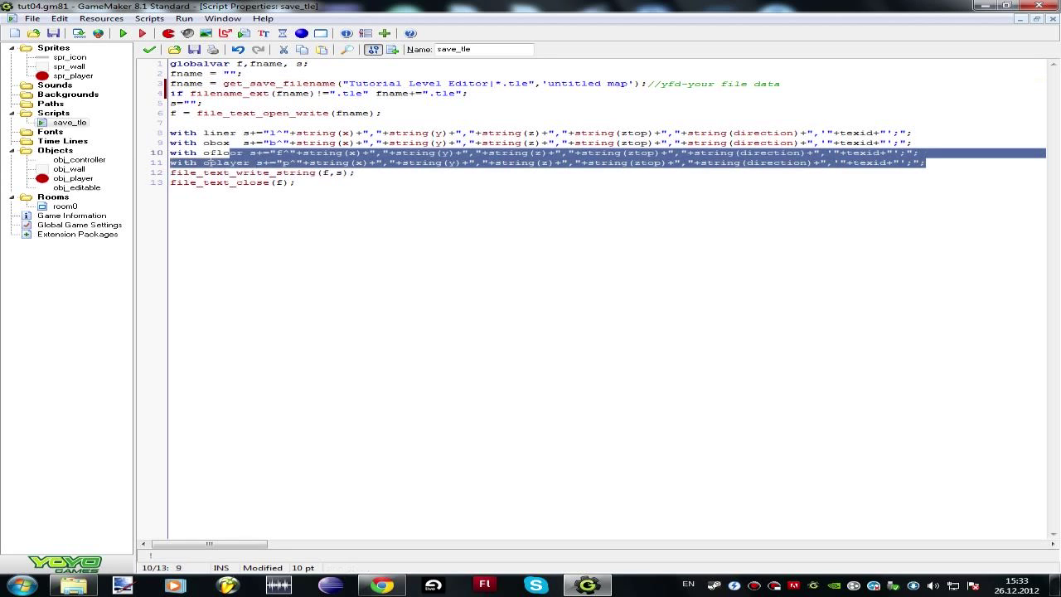
Step: Delete the ofloor and oplayer lines, the texid parts, and the blank line after line 6
key(BackSpace)
key(BackSpace)
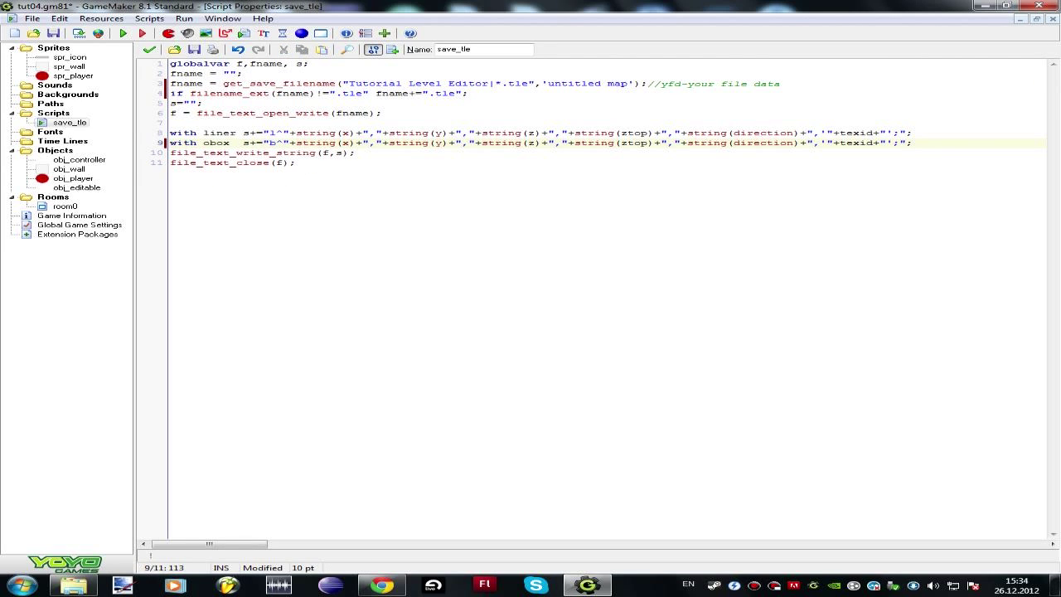
drag(811, 133, 903, 132)
key(BackSpace)
drag(813, 143, 903, 142)
key(BackSpace)
click(170, 123)
key(BackSpace)
Step: Rename the liner object on line 7 to obj_wall
double_click(219, 123)
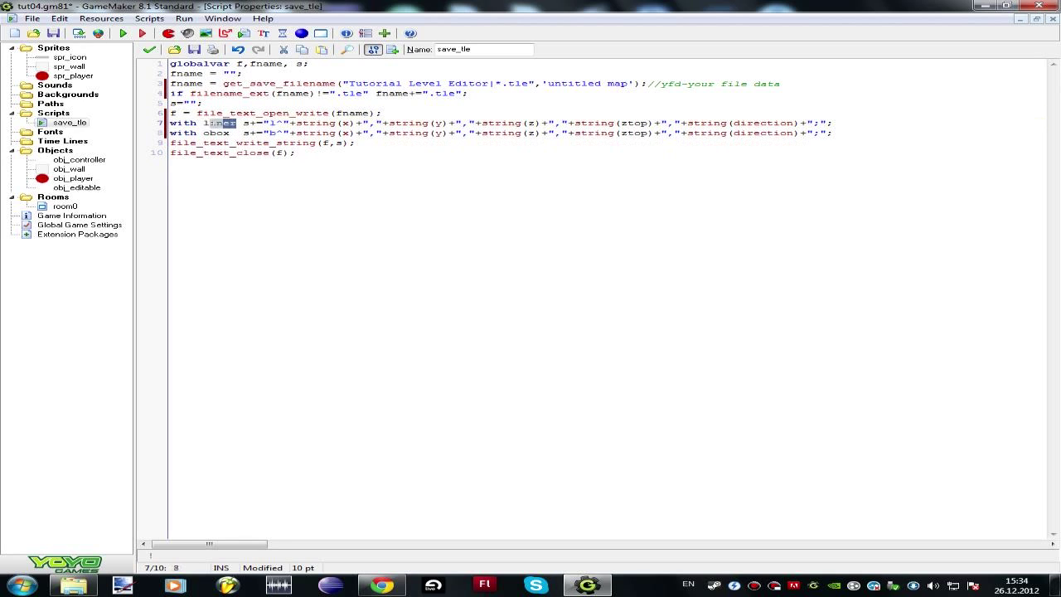
text(obj_wall)
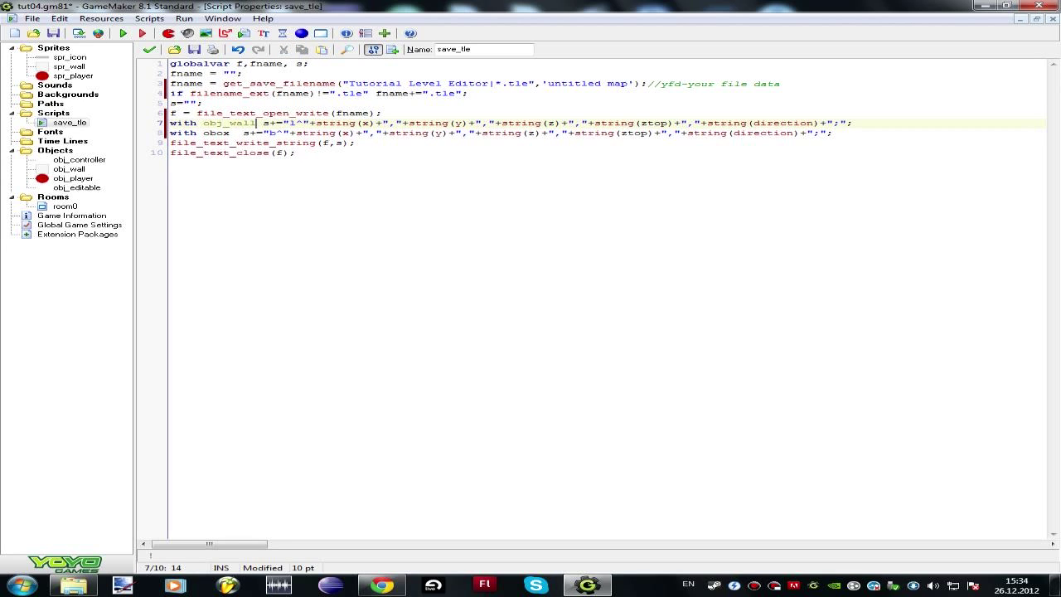
click(251, 123)
drag(263, 122, 857, 130)
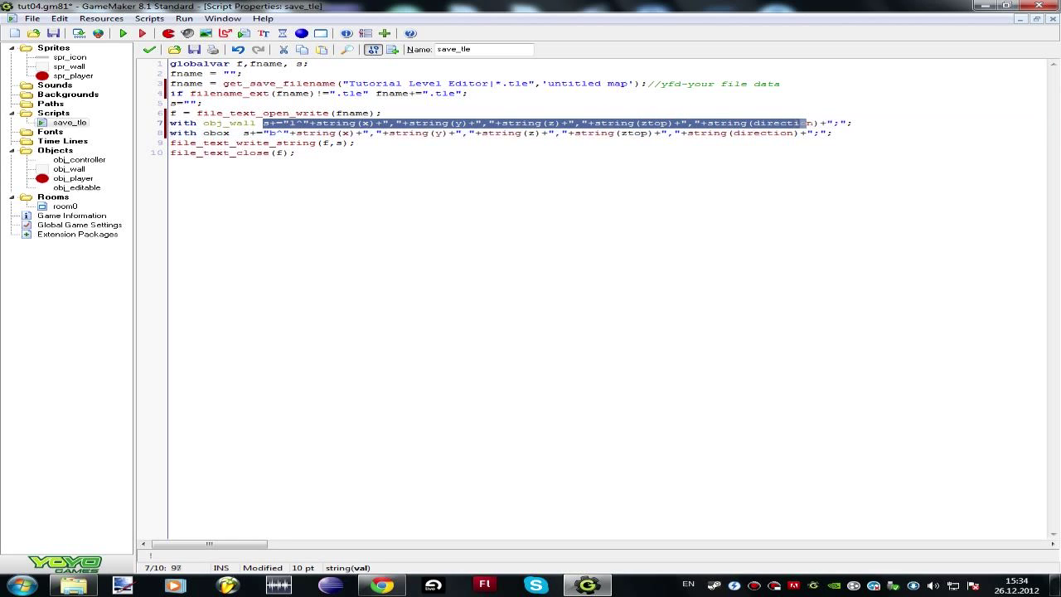
click(357, 143)
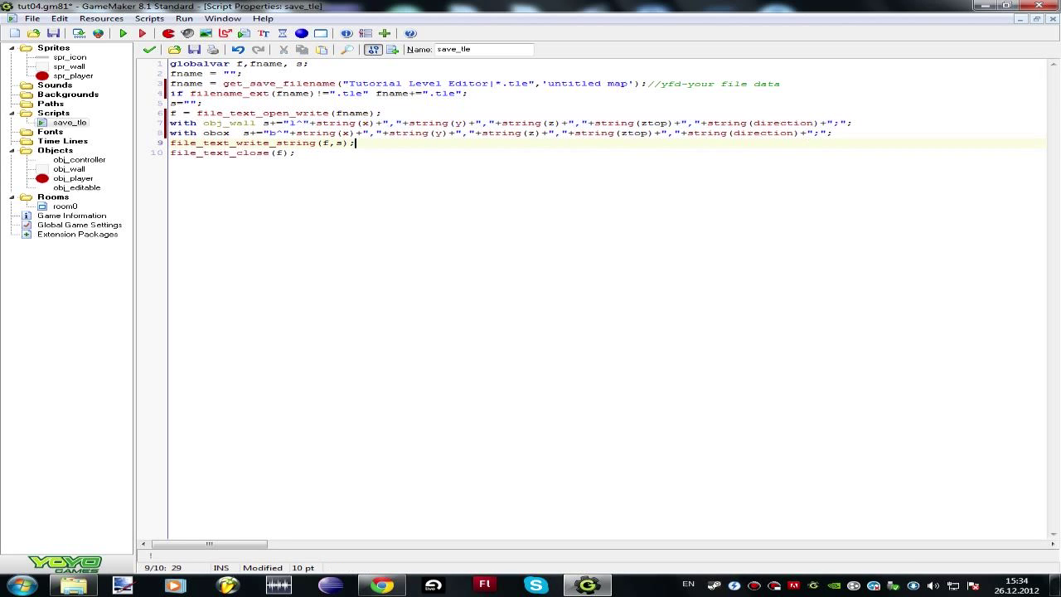
Step: Change the wall line's l tag to 001 and delete its z, ztop and direction fields
drag(295, 122, 289, 123)
text(001)
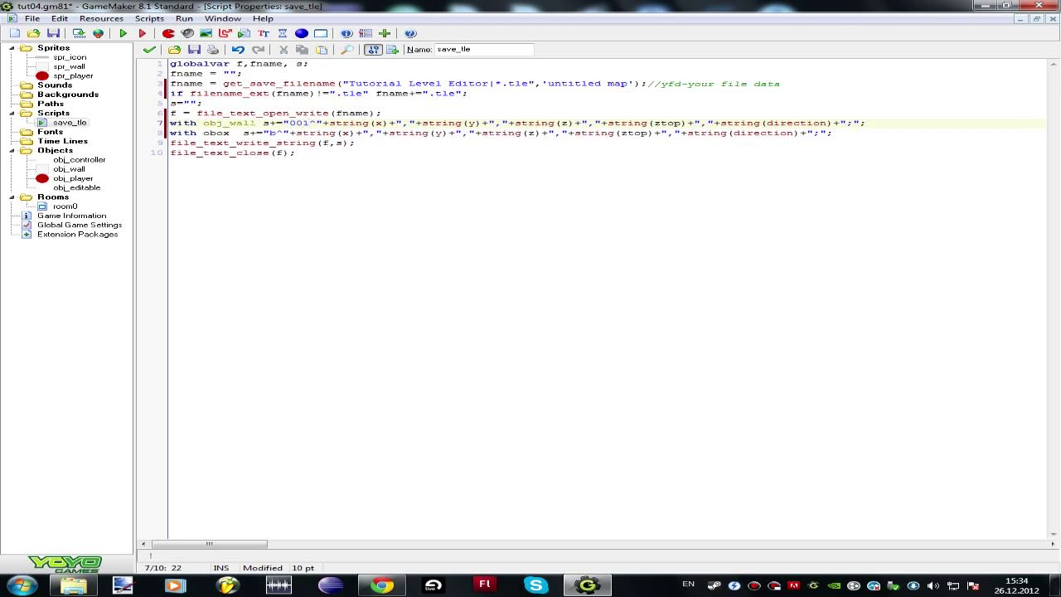
double_click(308, 123)
drag(318, 123, 311, 122)
click(321, 123)
click(309, 122)
mouse_move(322, 122)
mouse_down()
mouse_move(282, 123)
mouse_move(390, 123)
mouse_up()
click(327, 123)
click(442, 123)
drag(838, 123, 487, 122)
key(Delete)
Step: Paste the wall line over line 8 as obj_player with tag 002^
text(with obj_wall s+="001^"+string(x)+","+string(y)+";";)
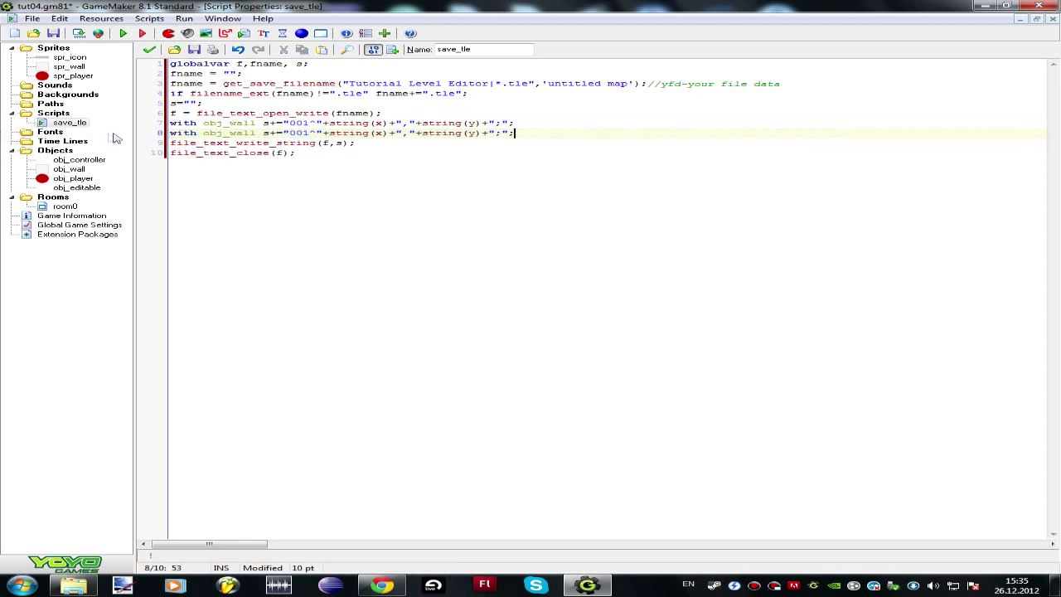
drag(251, 133, 229, 133)
text(player)
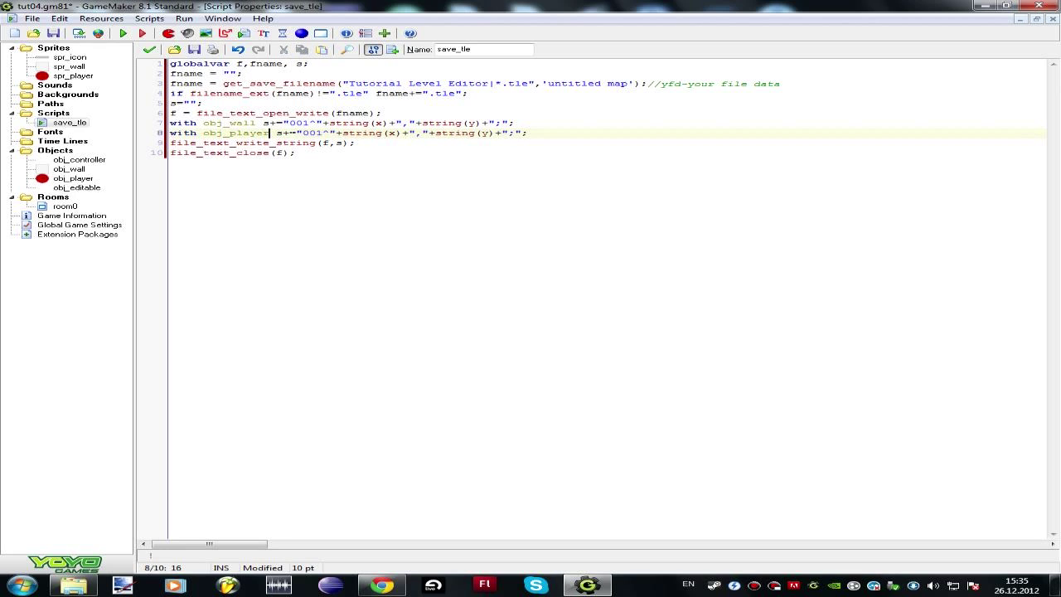
click(323, 132)
key(BackSpace)
text(2)
drag(170, 143, 364, 143)
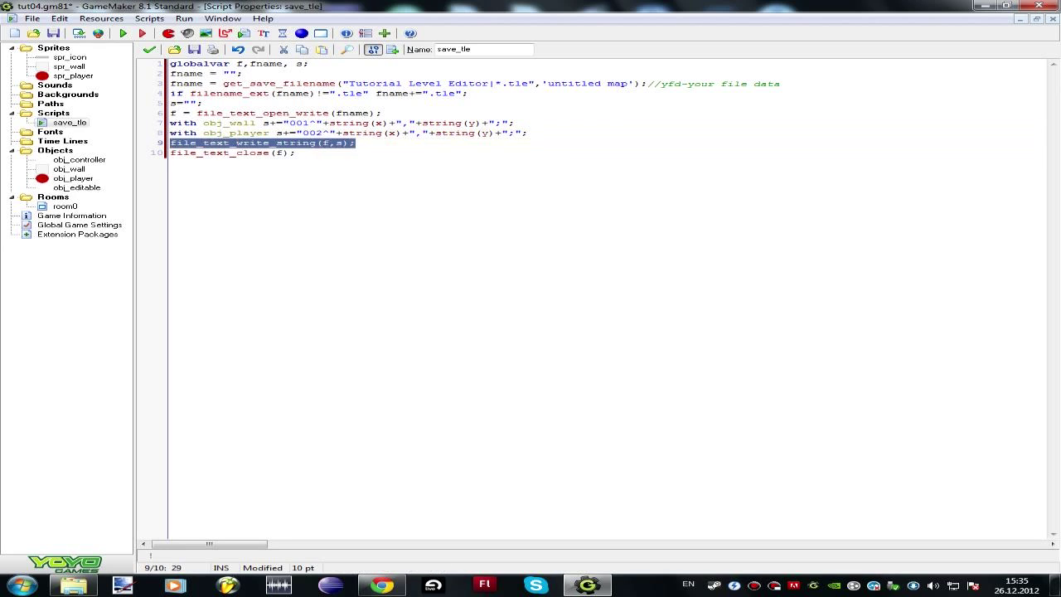
drag(169, 153, 305, 159)
click(323, 169)
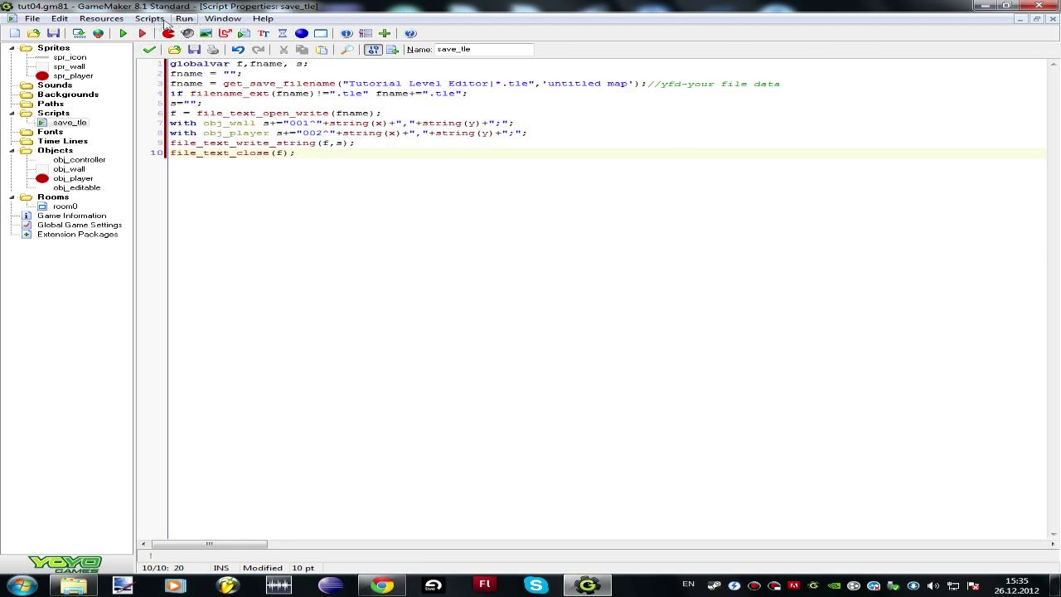
Step: Import load_script.gml through Scripts > Import Scripts
click(155, 21)
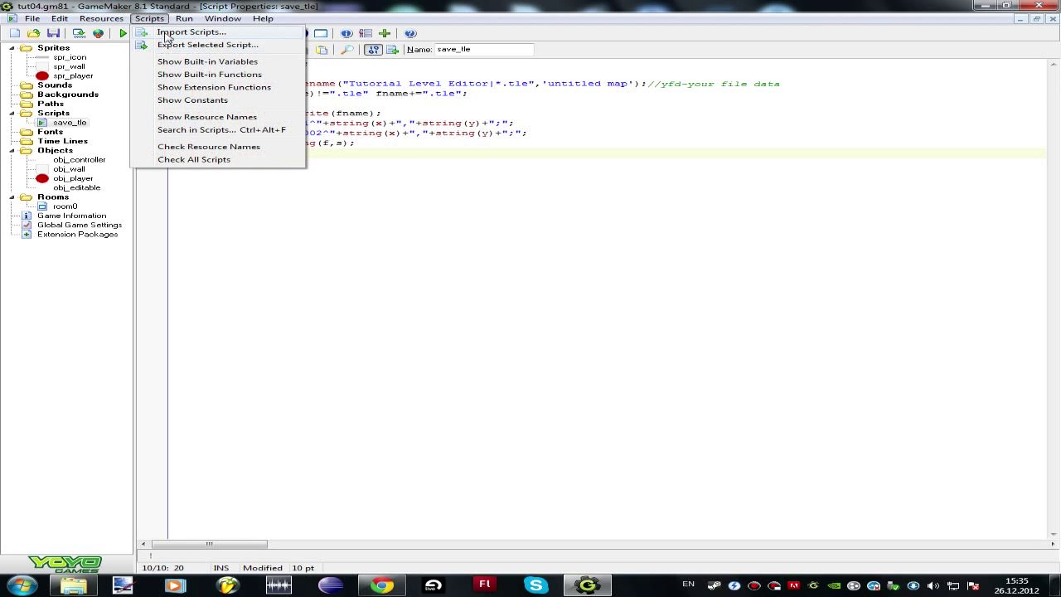
click(166, 33)
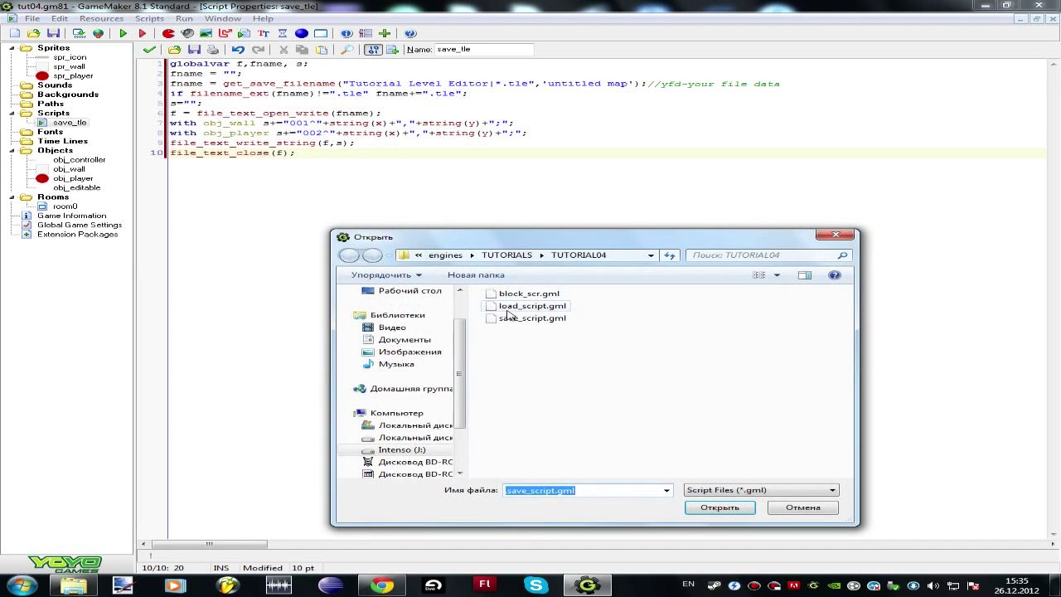
double_click(518, 310)
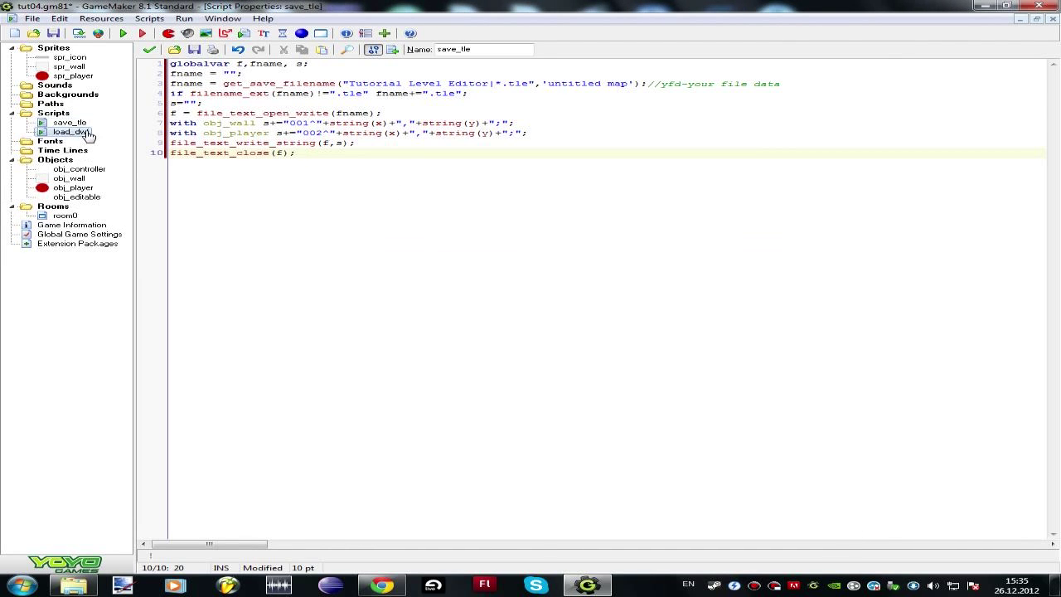
Step: Rename the newly imported script to load_tle
double_click(70, 131)
double_click(454, 48)
text(load_tle)
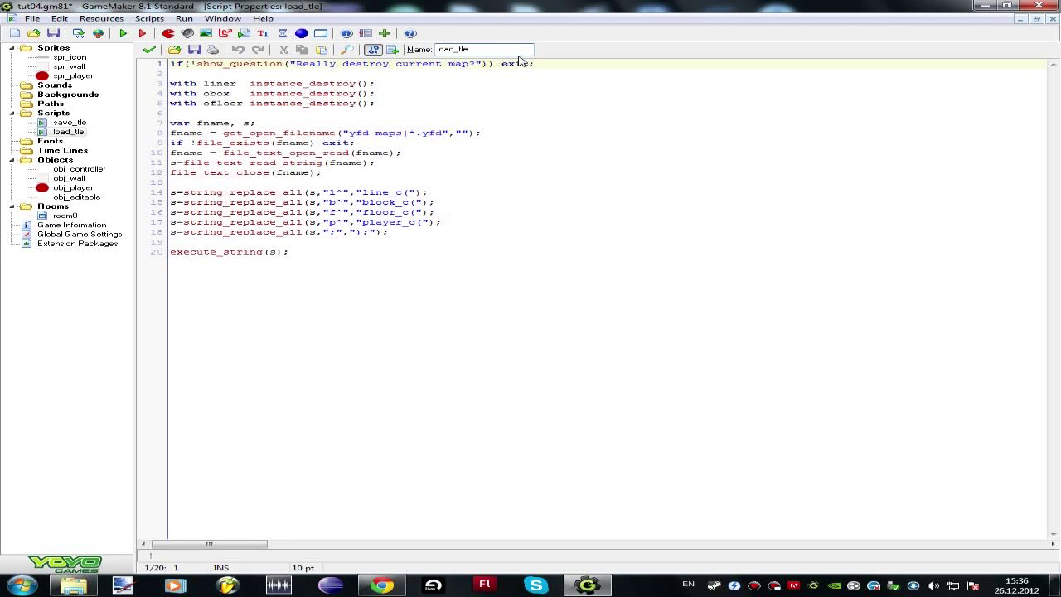
Step: In load_tle, delete the ofloor destroy line and destroy obj_wall and obj_player instead of liner and obox
drag(170, 64, 608, 71)
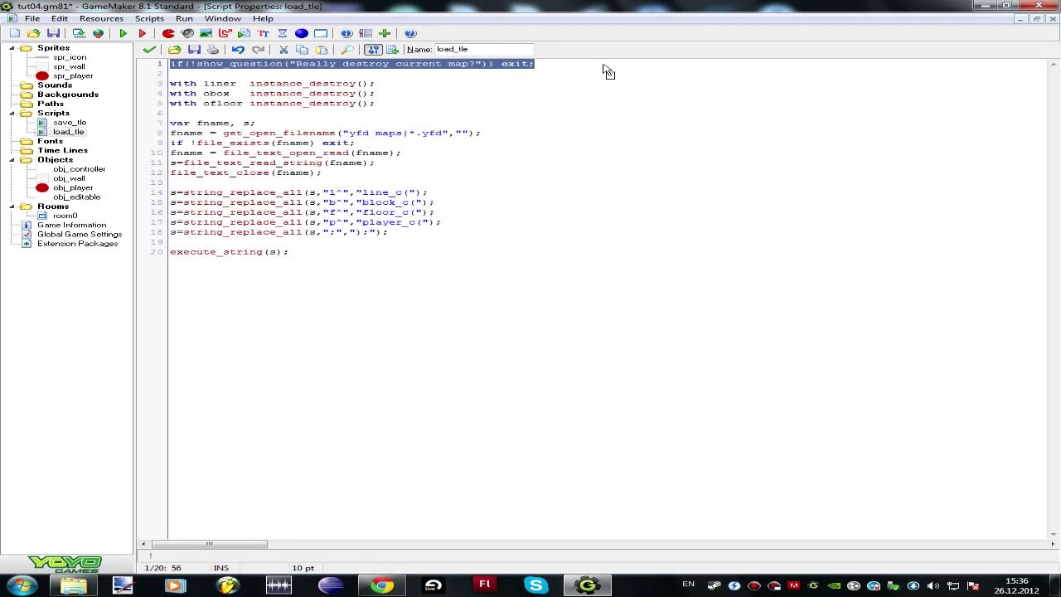
click(234, 63)
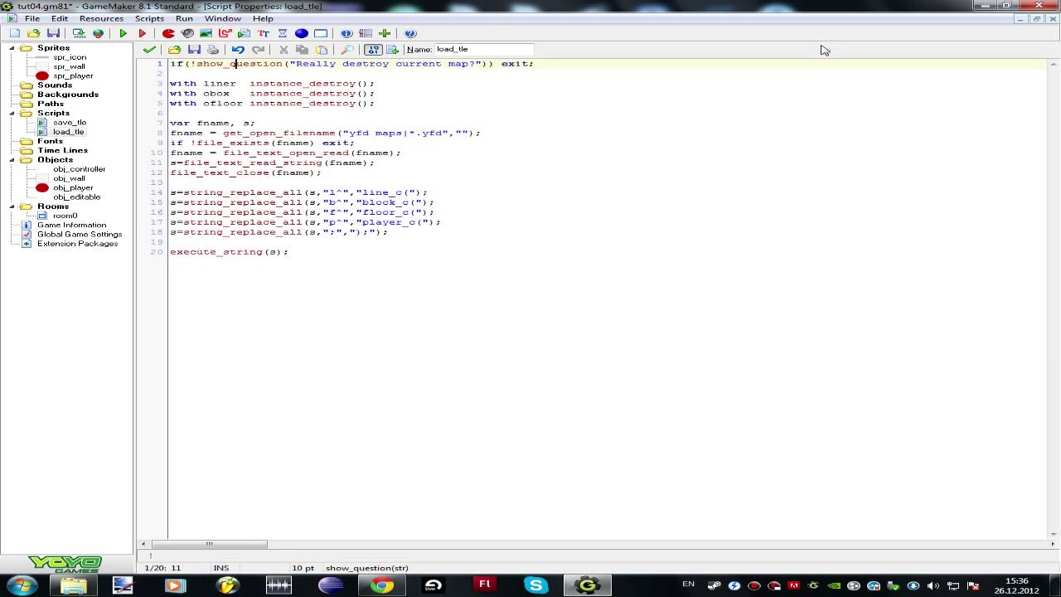
drag(170, 103, 376, 103)
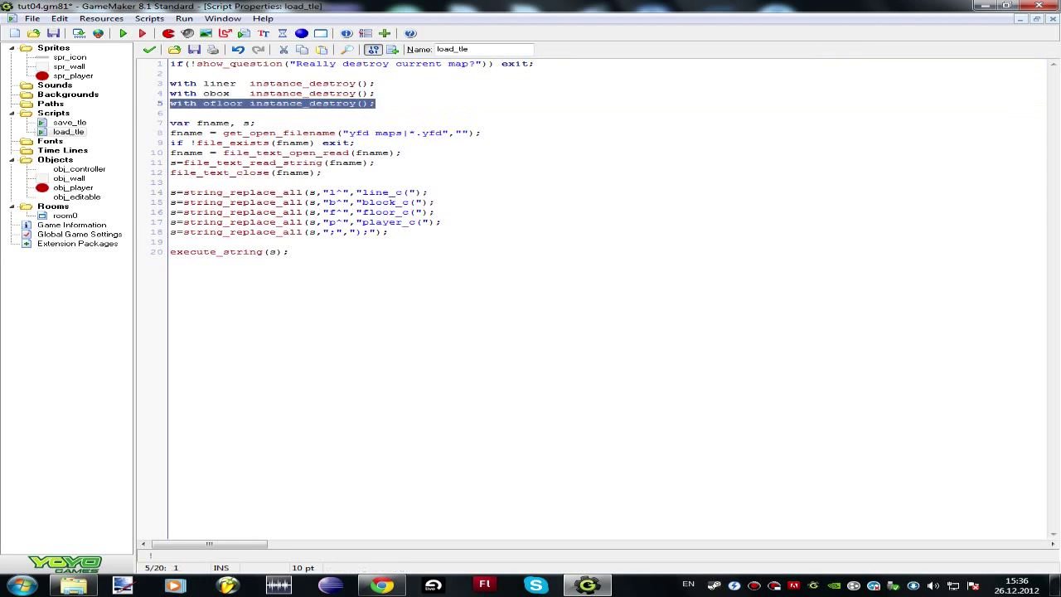
key(BackSpace)
key(BackSpace)
drag(237, 83, 203, 83)
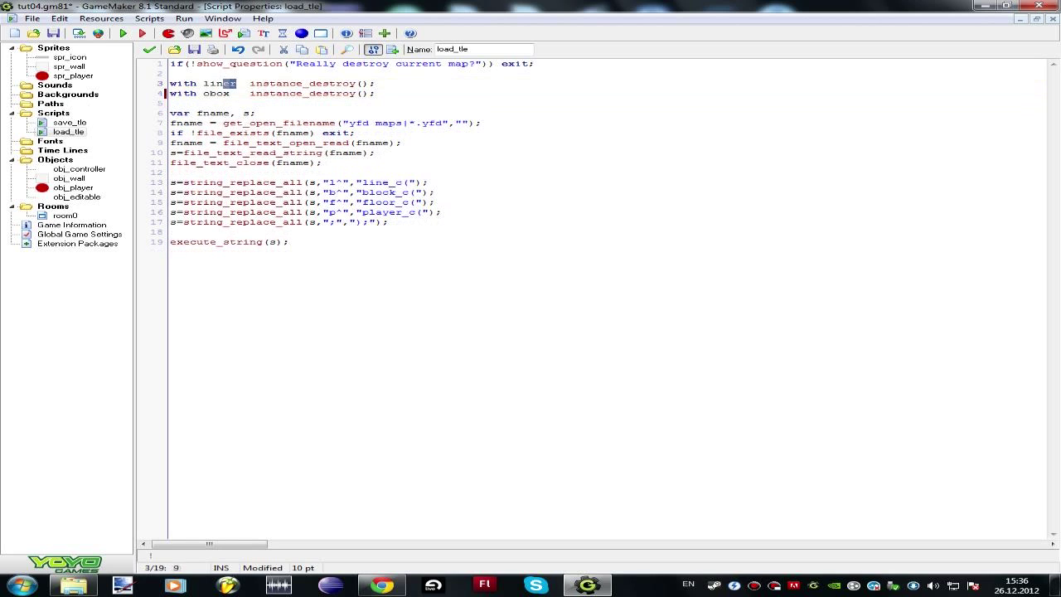
text(w)
key(BackSpace)
text(obj_wall)
click(237, 93)
key(BackSpace)
key(BackSpace)
key(BackSpace)
text(bj_player)
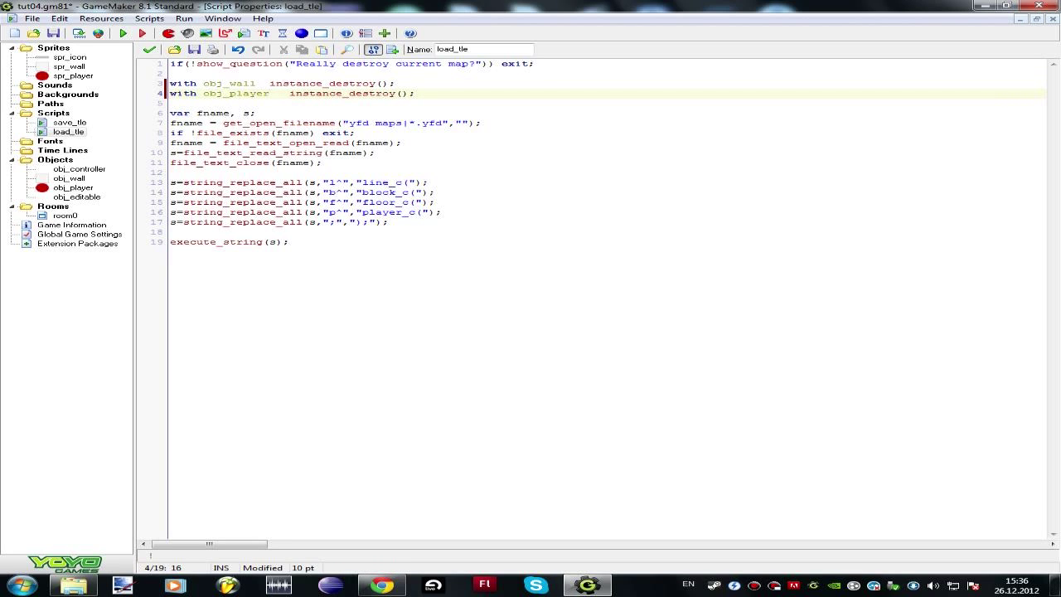
Step: Change the get_open_filename filter from yfd to 'tle maps|*.tle' and review the file-reading lines
double_click(358, 122)
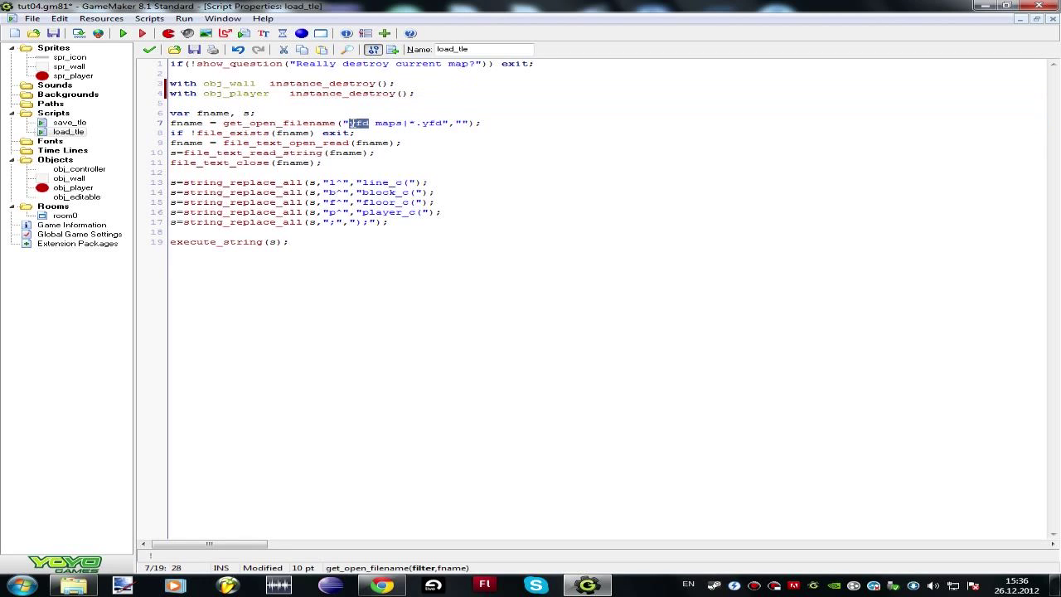
text(tle)
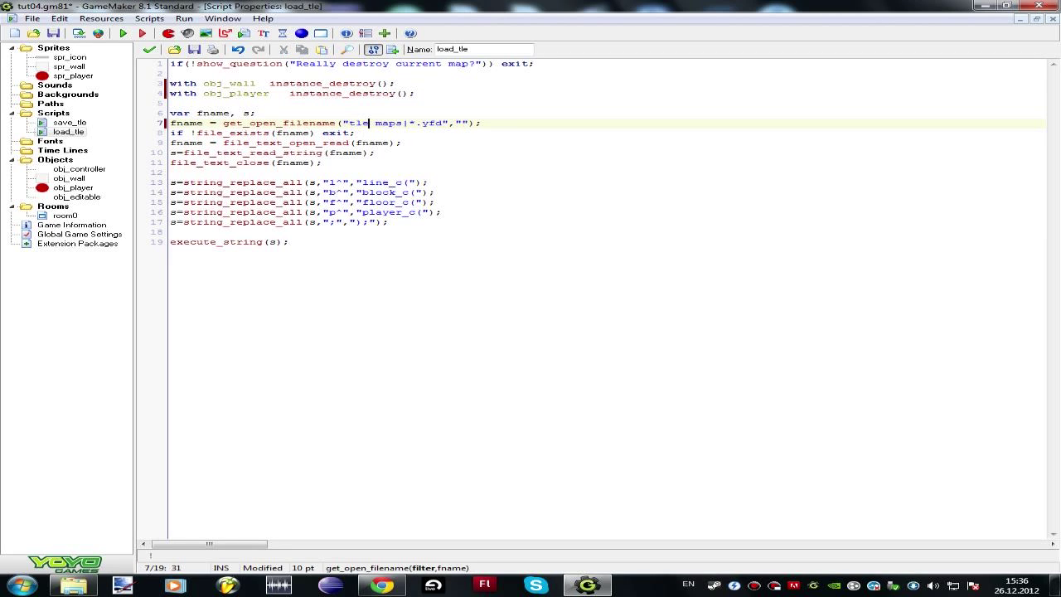
key(shift+Left)
key(shift+Left)
key(shift+Left)
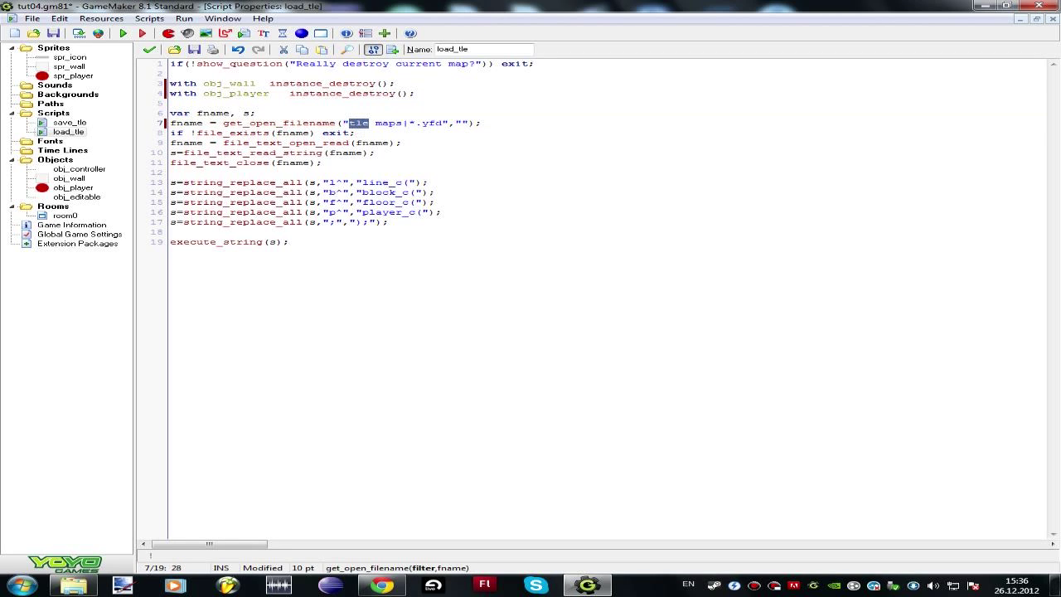
drag(445, 123, 421, 123)
text(tle)
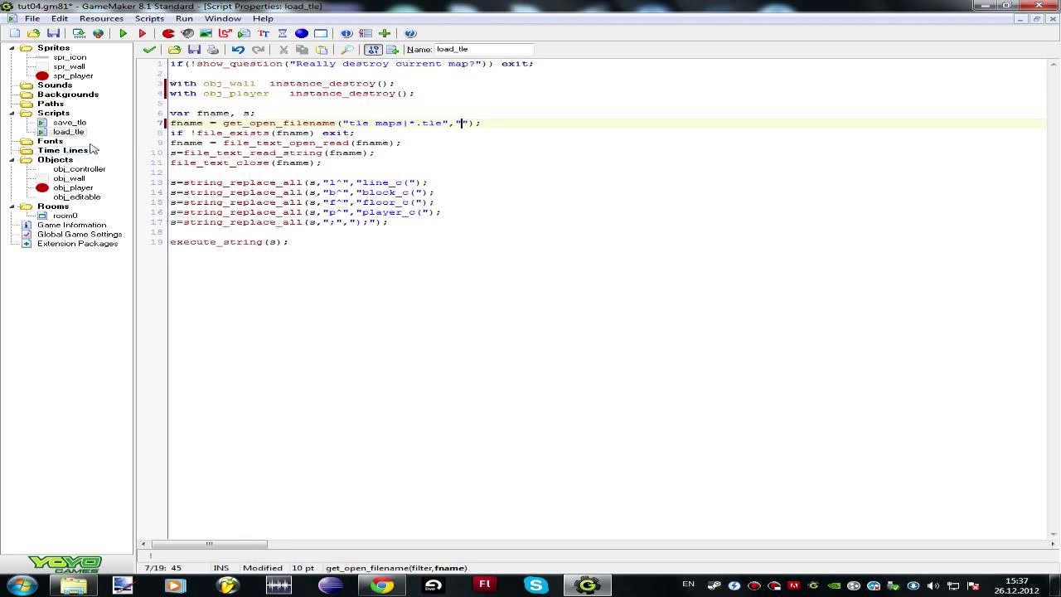
drag(170, 132, 356, 133)
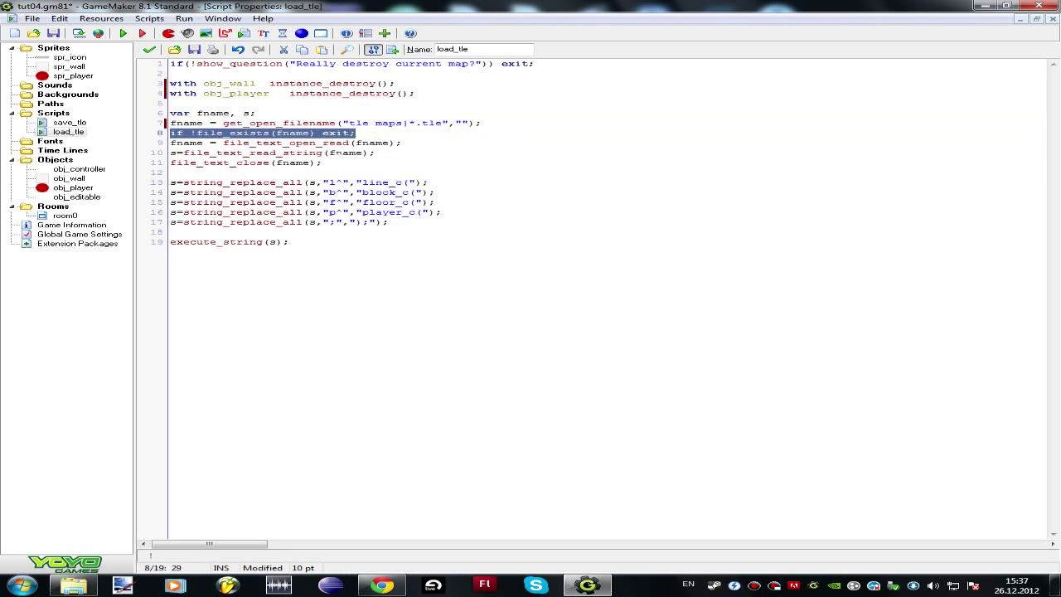
click(328, 162)
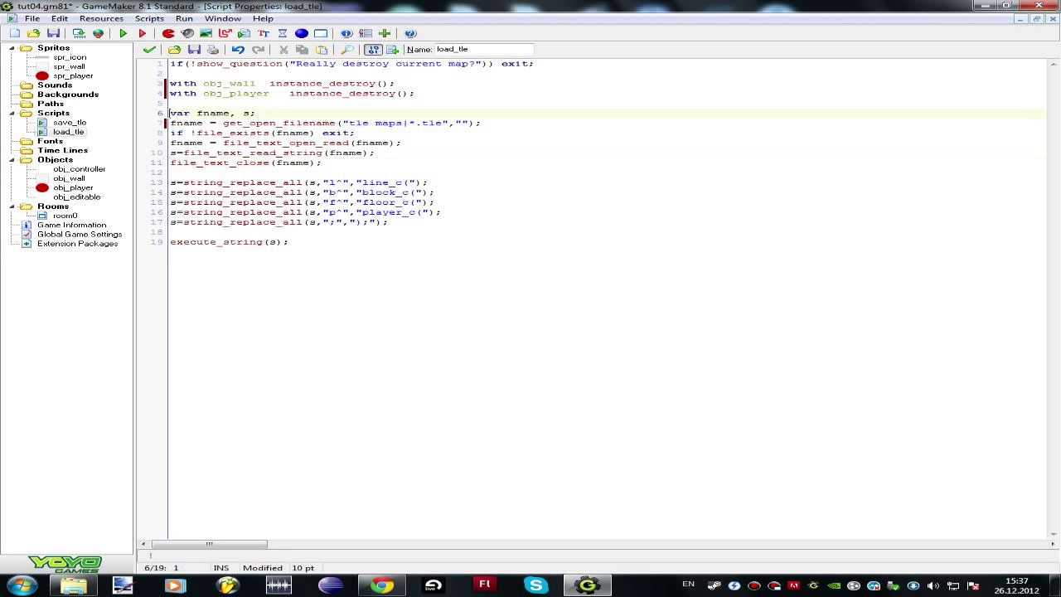
drag(170, 112, 495, 166)
click(496, 173)
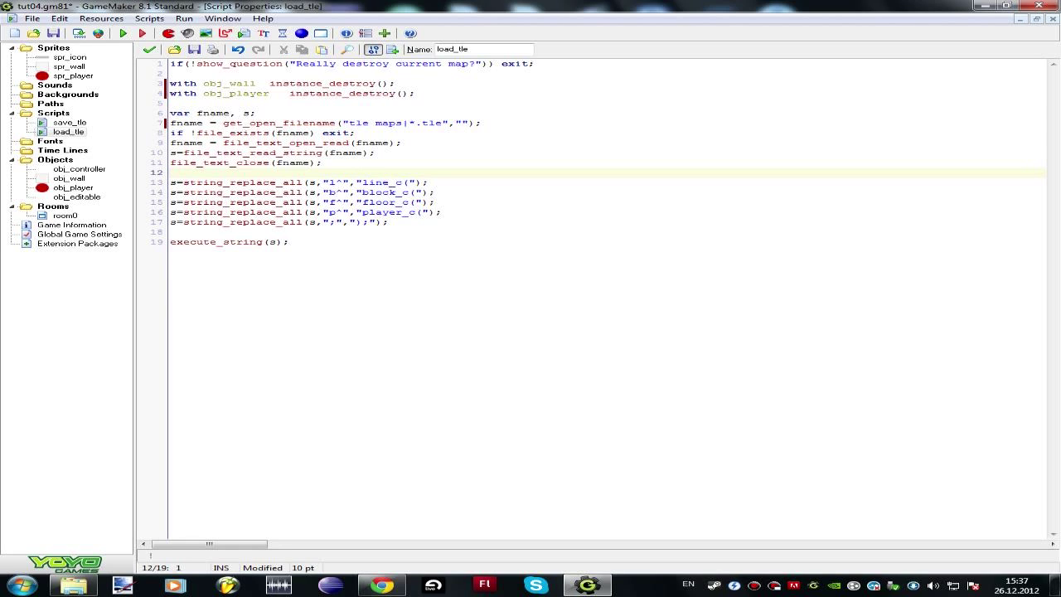
drag(441, 212, 169, 202)
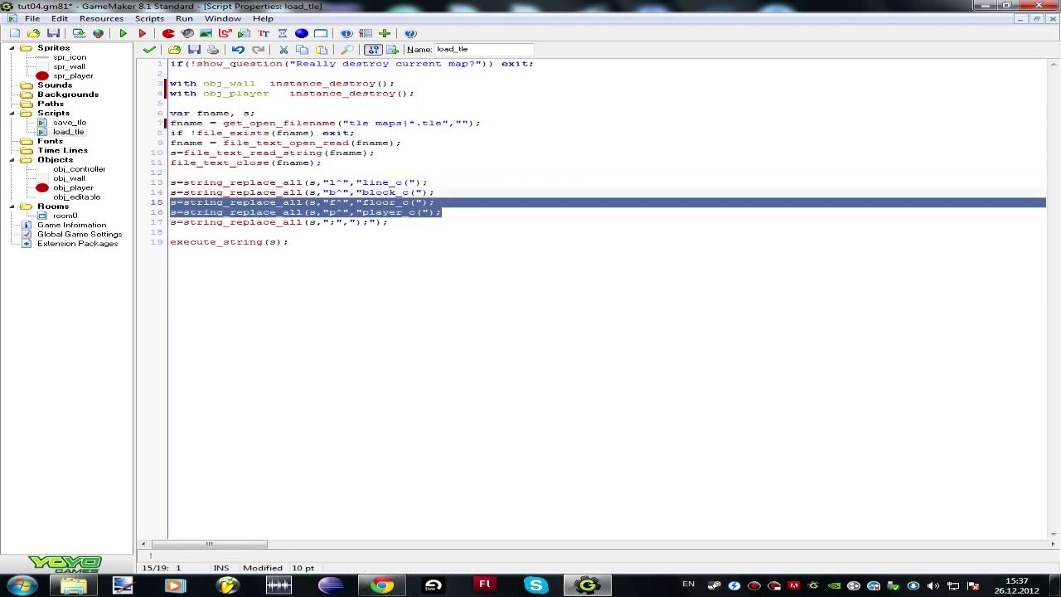
key(Delete)
key(BackSpace)
click(333, 183)
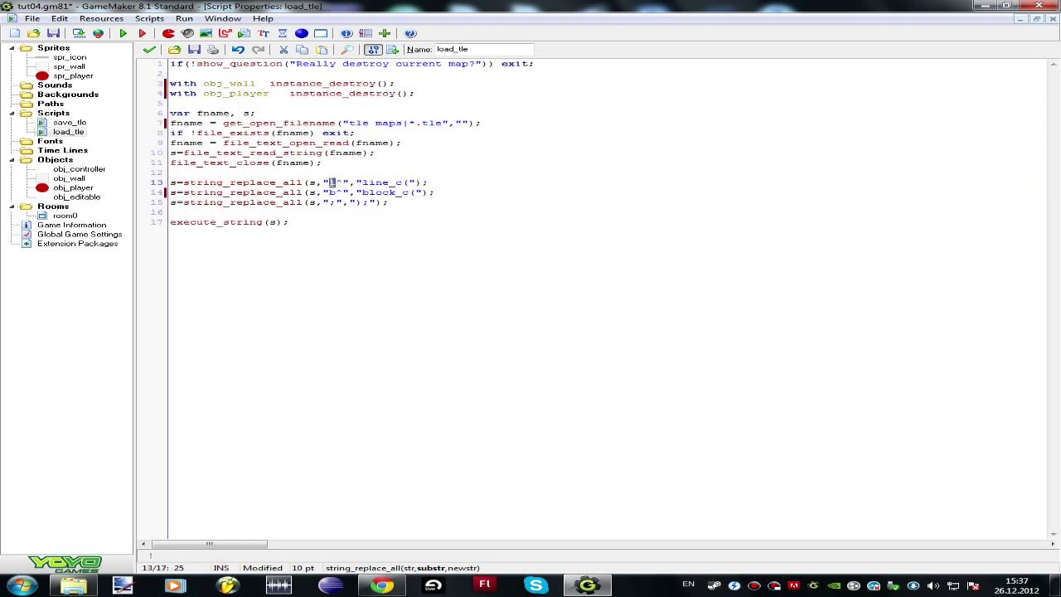
key(BackSpace)
text(001)
click(335, 192)
key(BackSpace)
text(002)
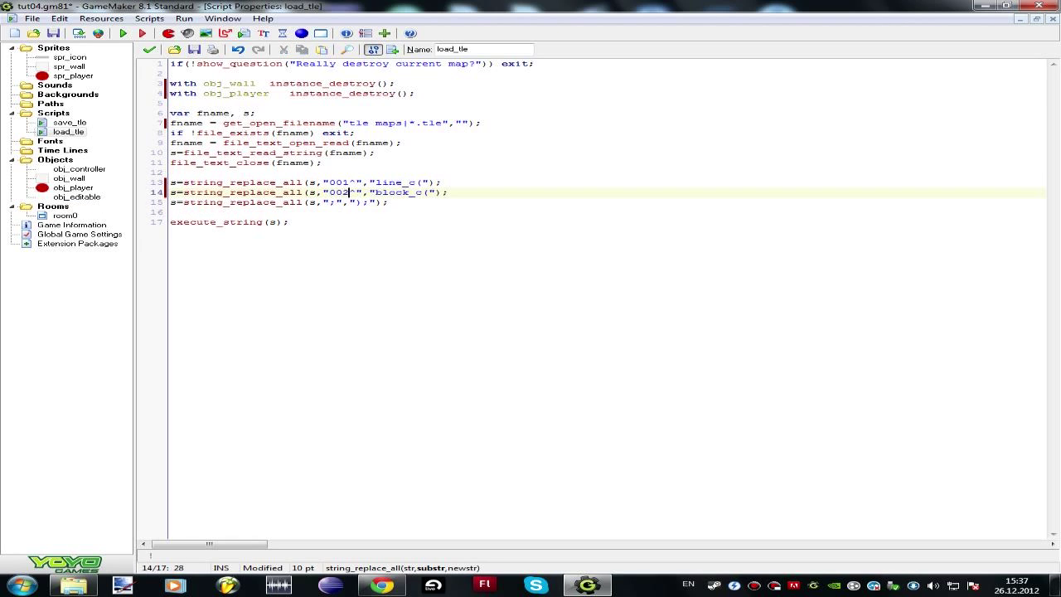
double_click(387, 182)
text(wall)
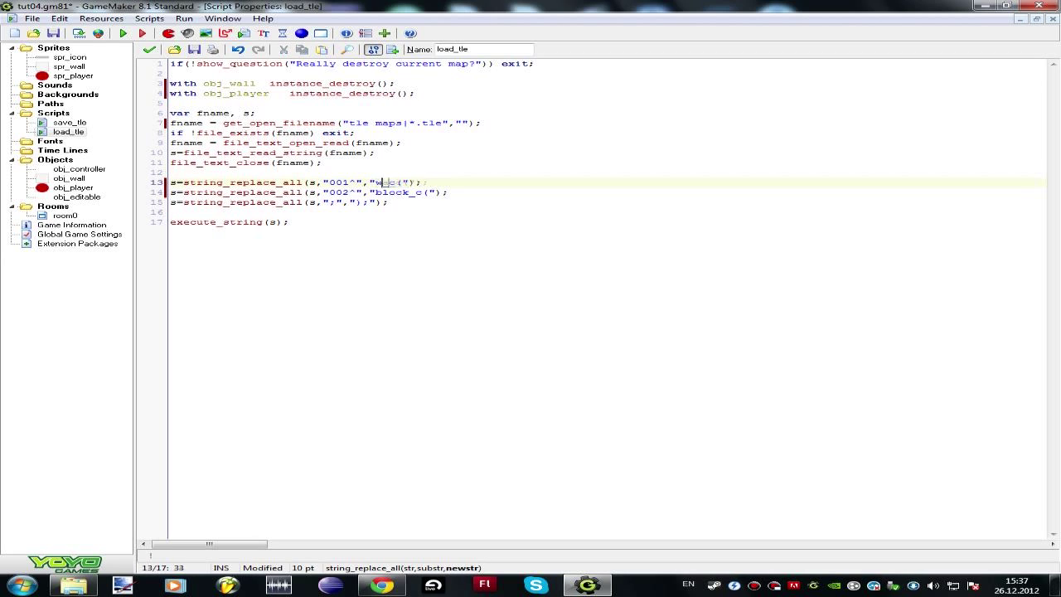
drag(410, 192, 375, 192)
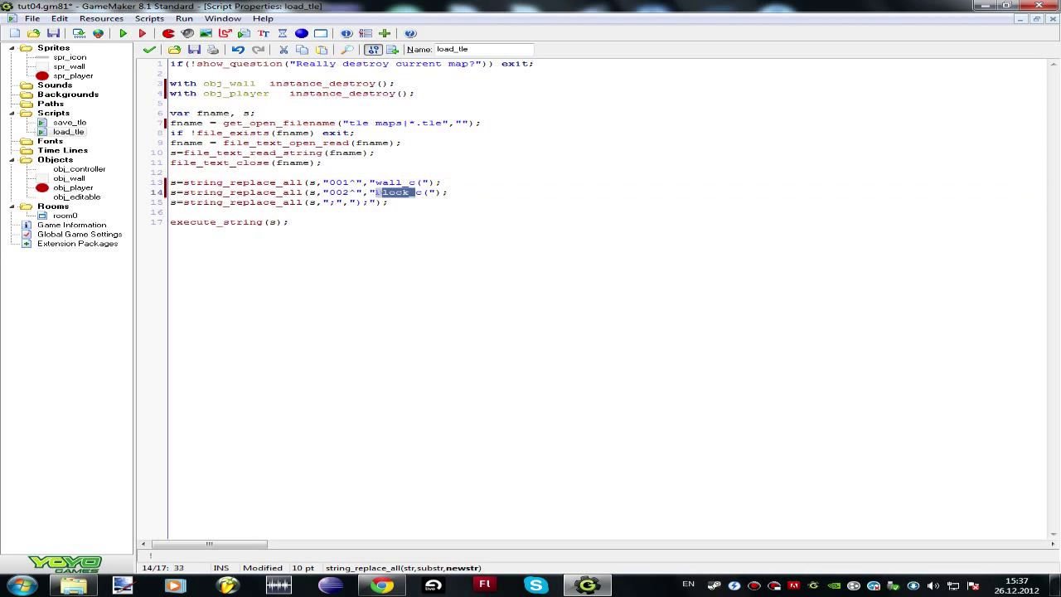
text(player_)
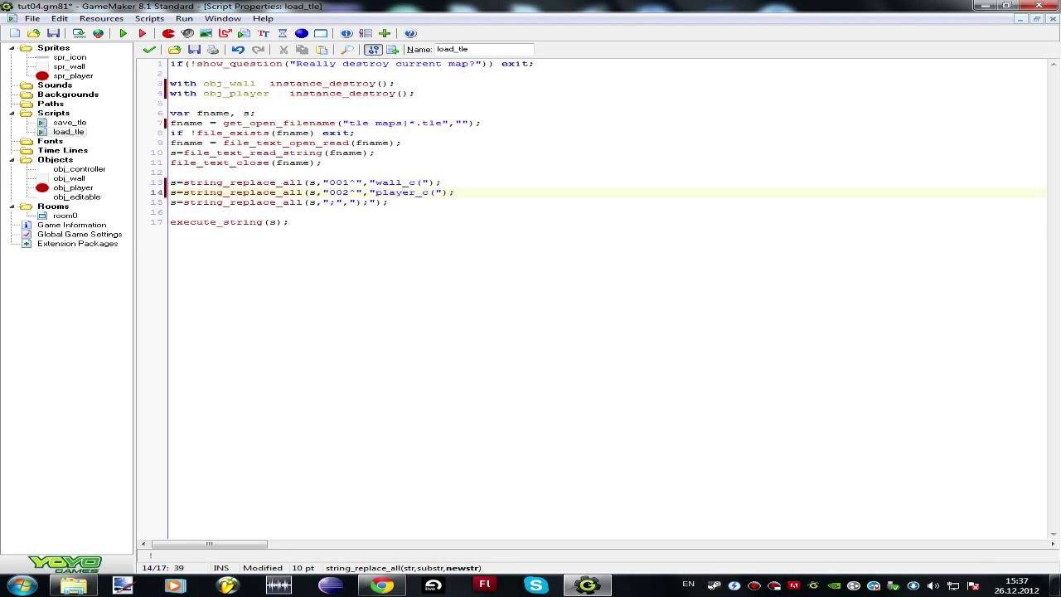
click(288, 222)
key(ctrl+a)
click(260, 222)
key(End)
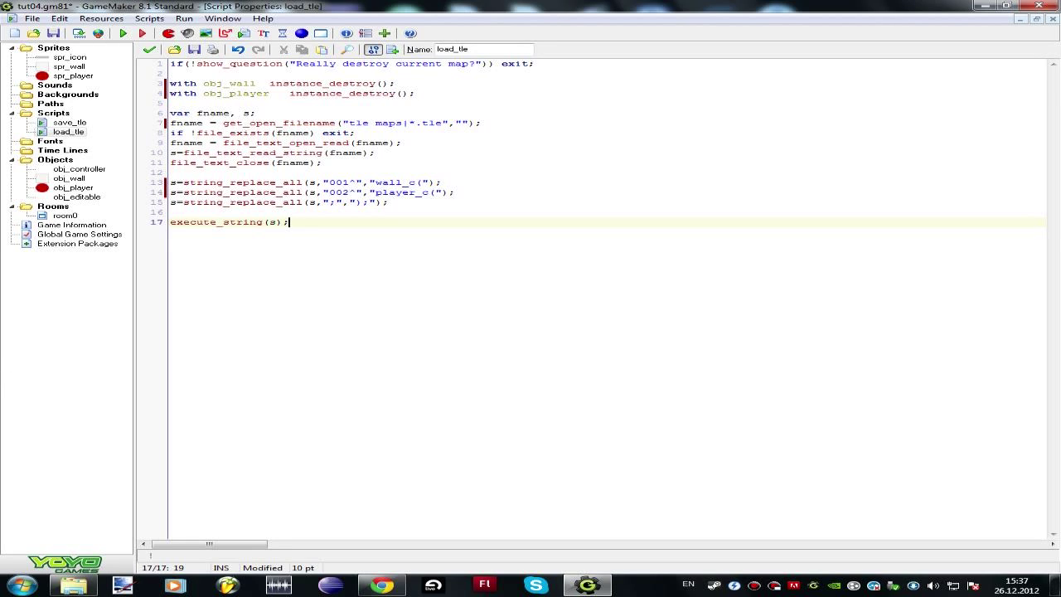
click(317, 183)
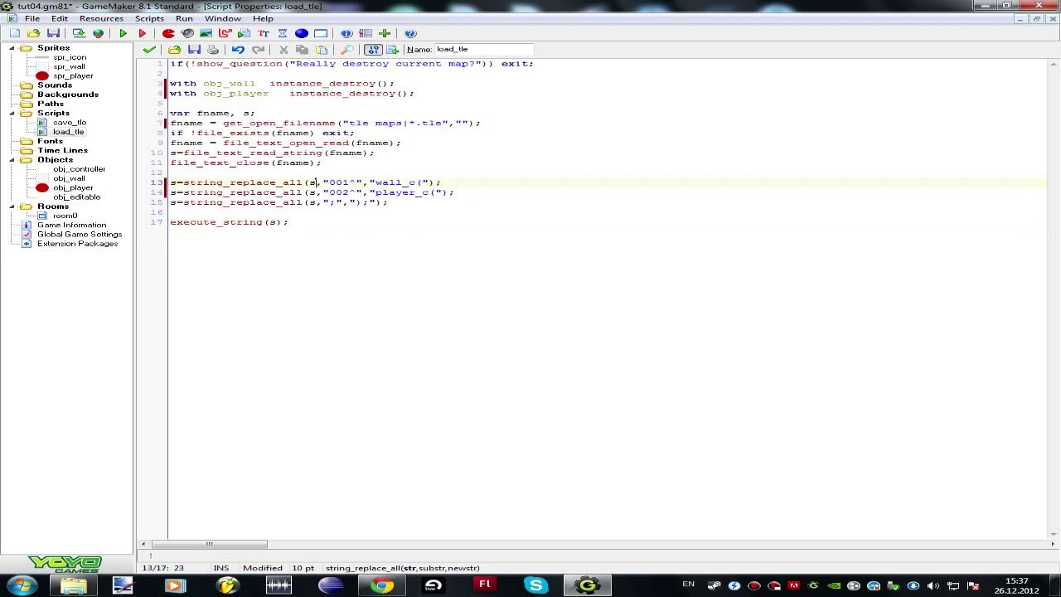
click(328, 182)
double_click(70, 123)
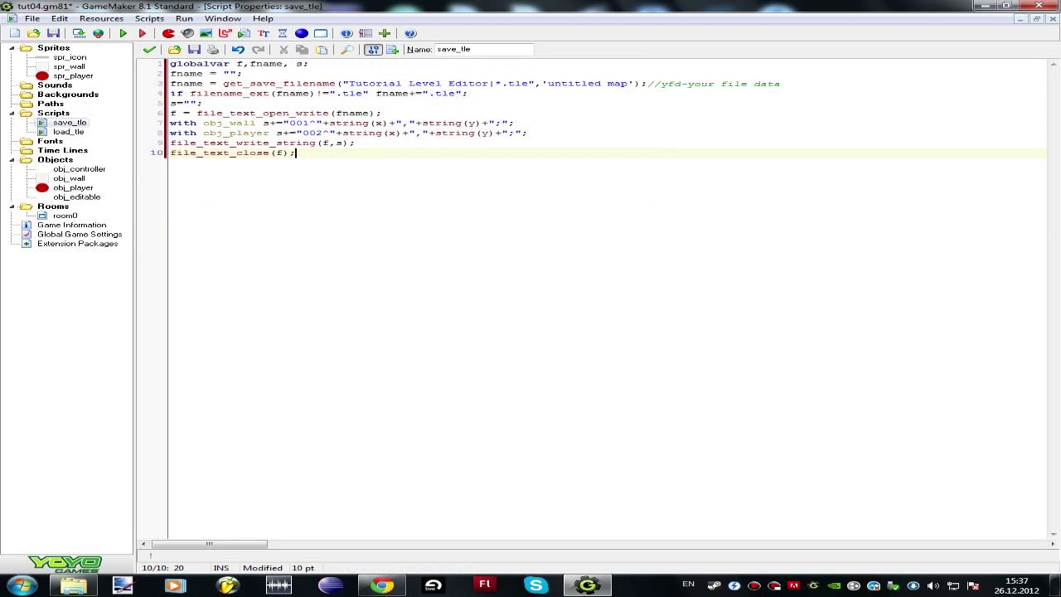
drag(329, 123, 489, 123)
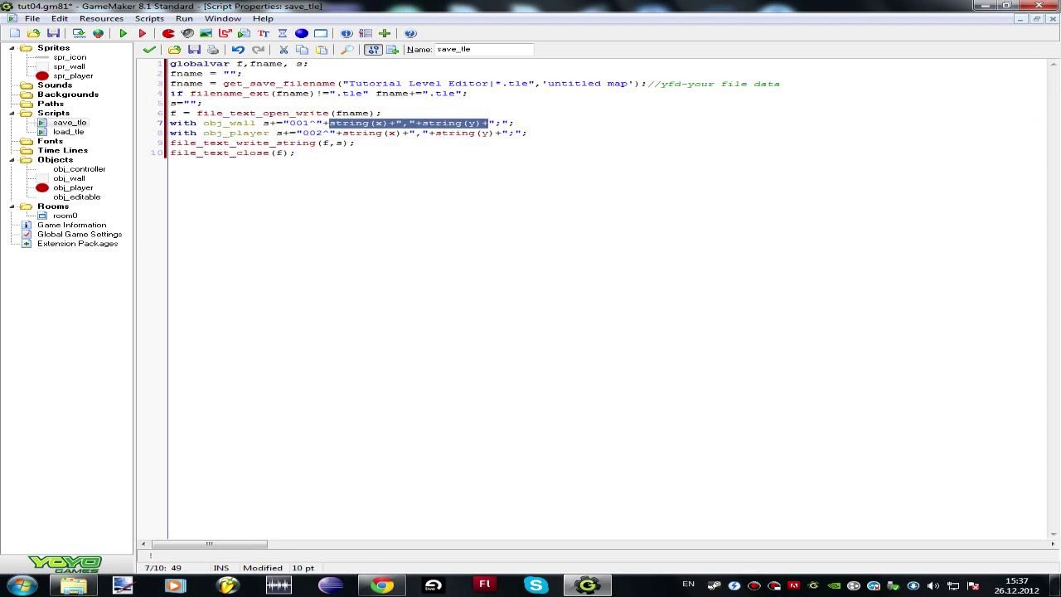
key(ctrl+Tab)
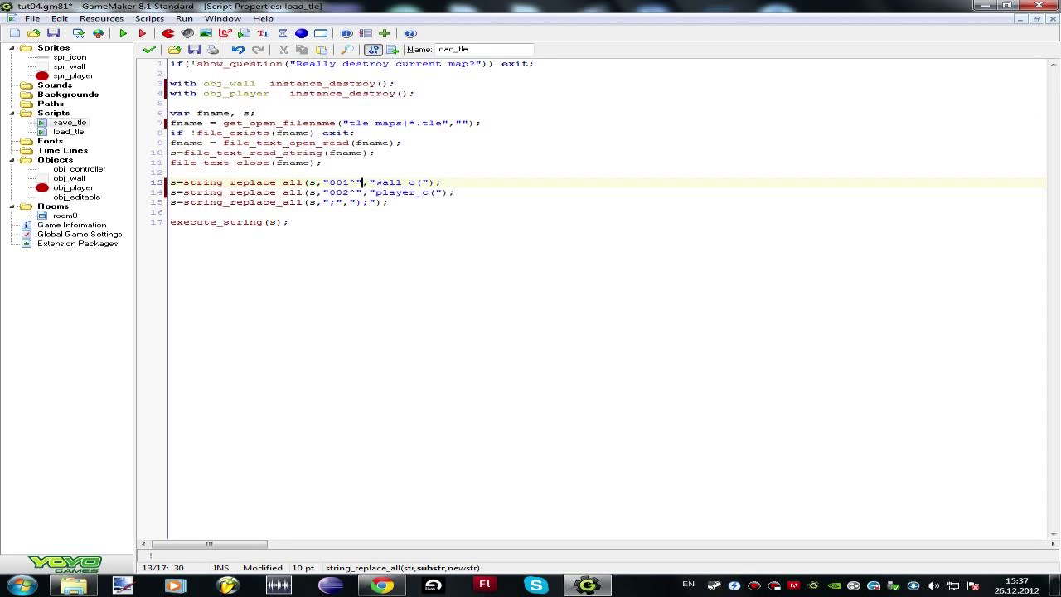
double_click(395, 182)
click(444, 182)
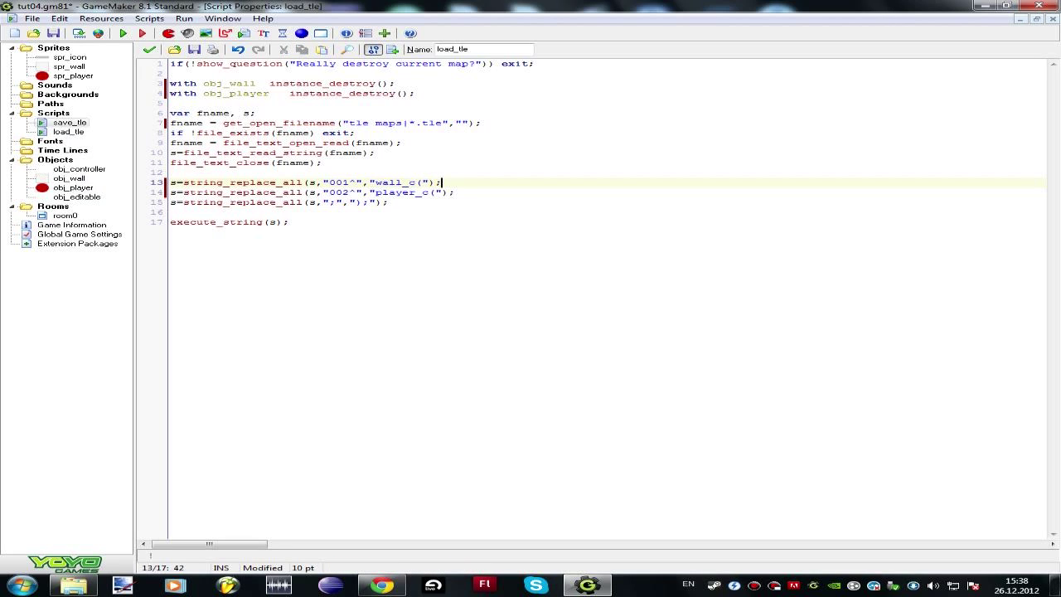
click(171, 192)
Step: Close load_tle and obj_controller, then import block_scr.gml as a new script
click(150, 50)
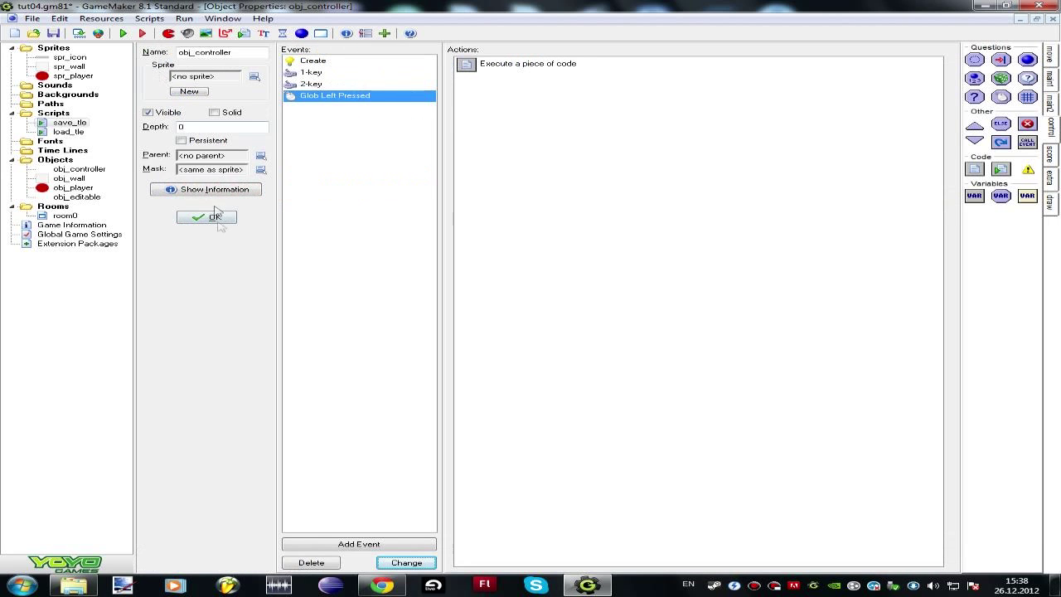
click(212, 215)
click(182, 19)
click(159, 33)
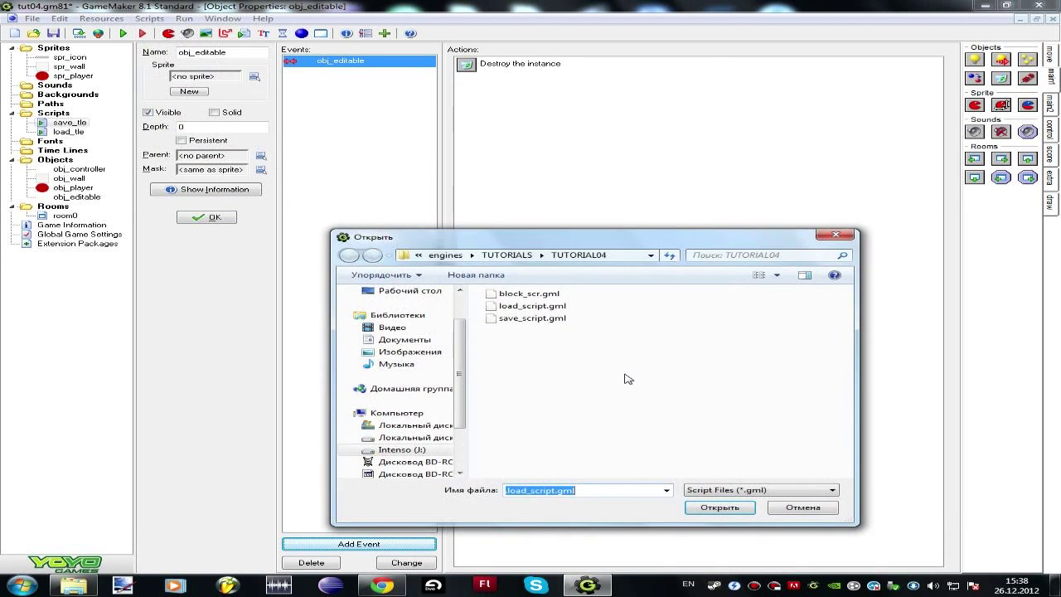
double_click(528, 293)
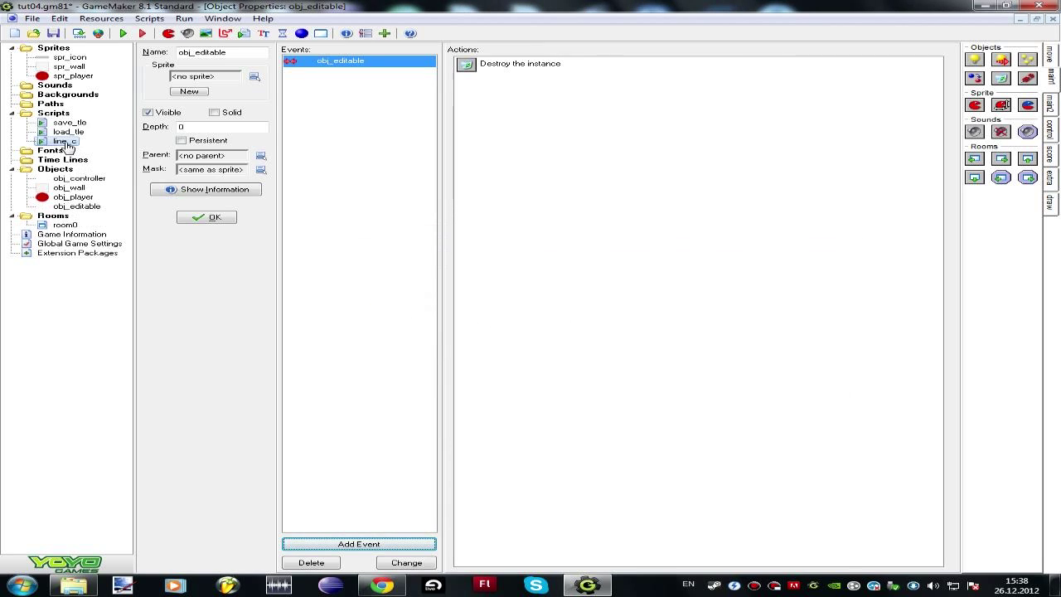
double_click(65, 141)
Step: Rename the imported script from line_c to wall_c and delete the z, ztop, direction, texid comments
click(448, 49)
double_click(448, 49)
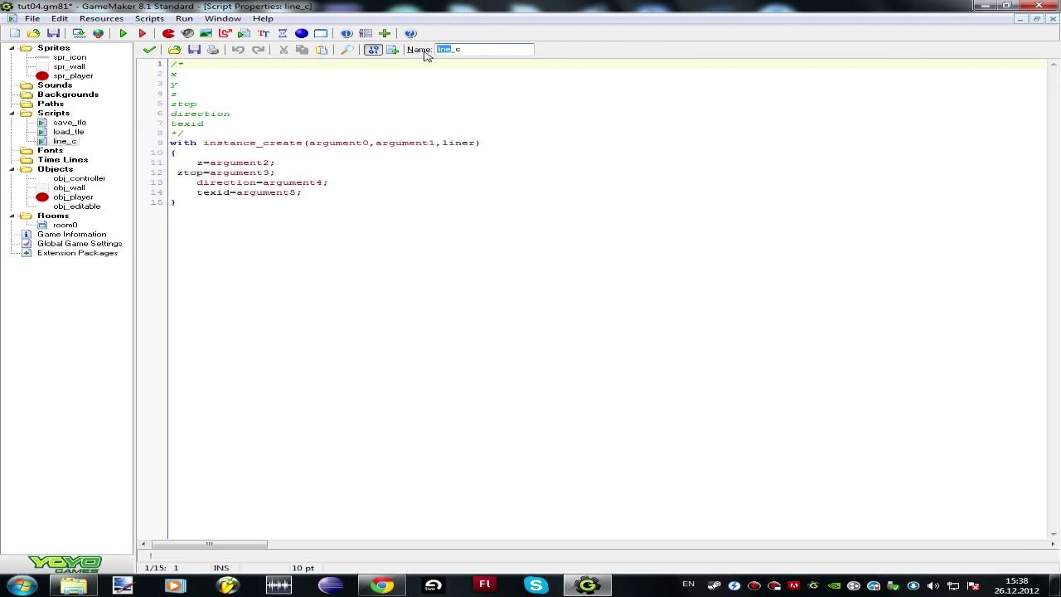
text(wall)
drag(204, 124, 143, 97)
key(Delete)
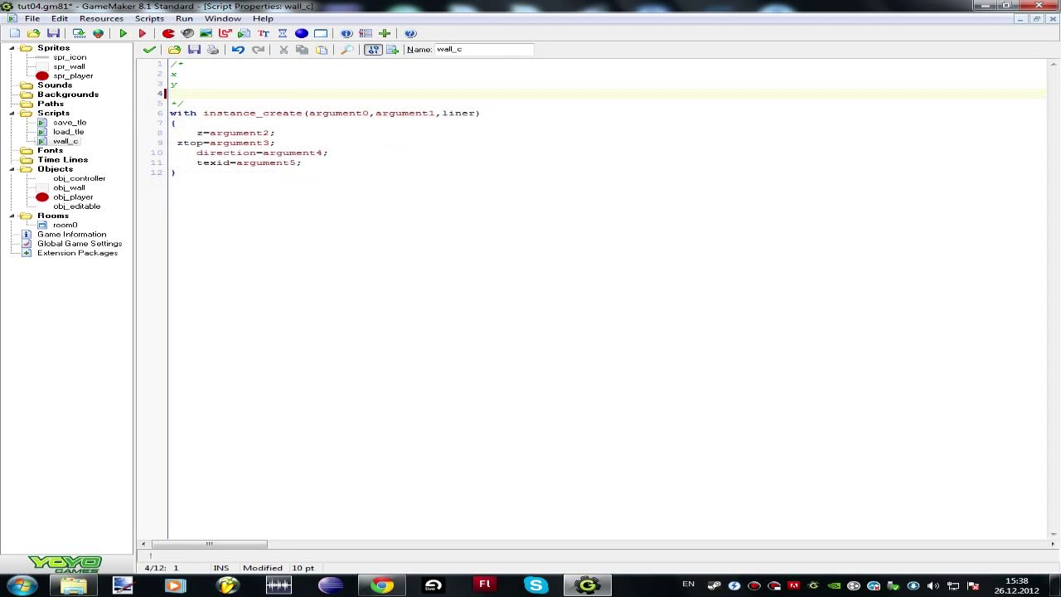
Step: Inspect the with block and the instance_create argument hints in wall_c
drag(170, 173, 170, 122)
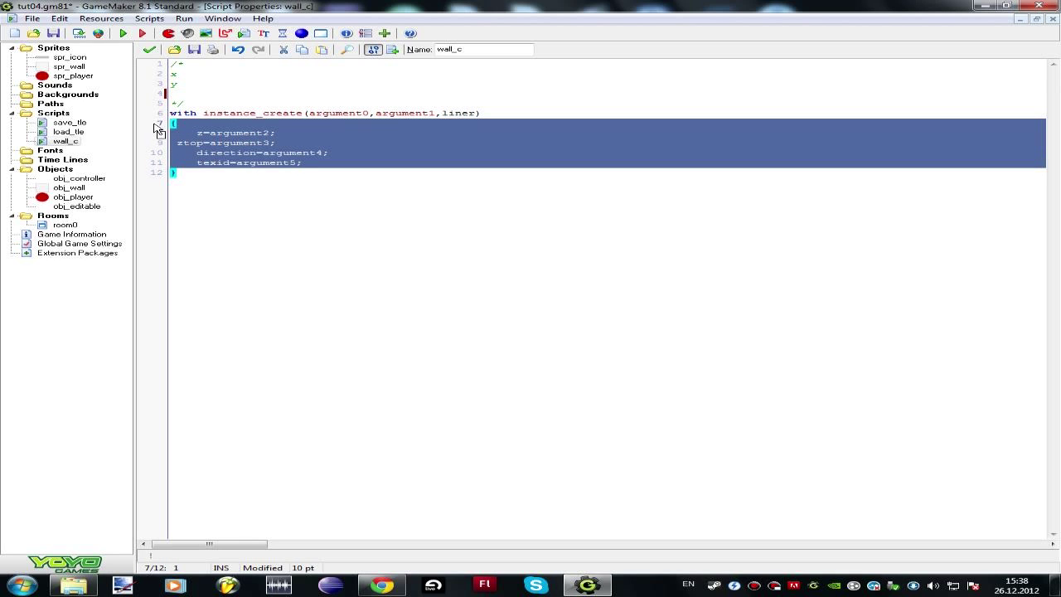
click(197, 143)
drag(175, 172, 170, 123)
click(204, 182)
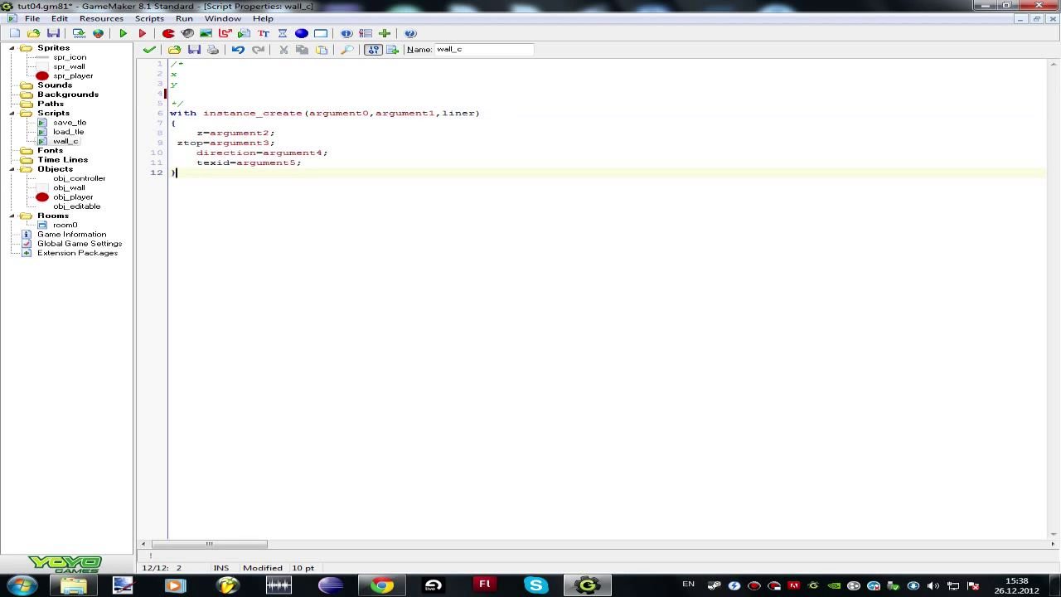
click(207, 113)
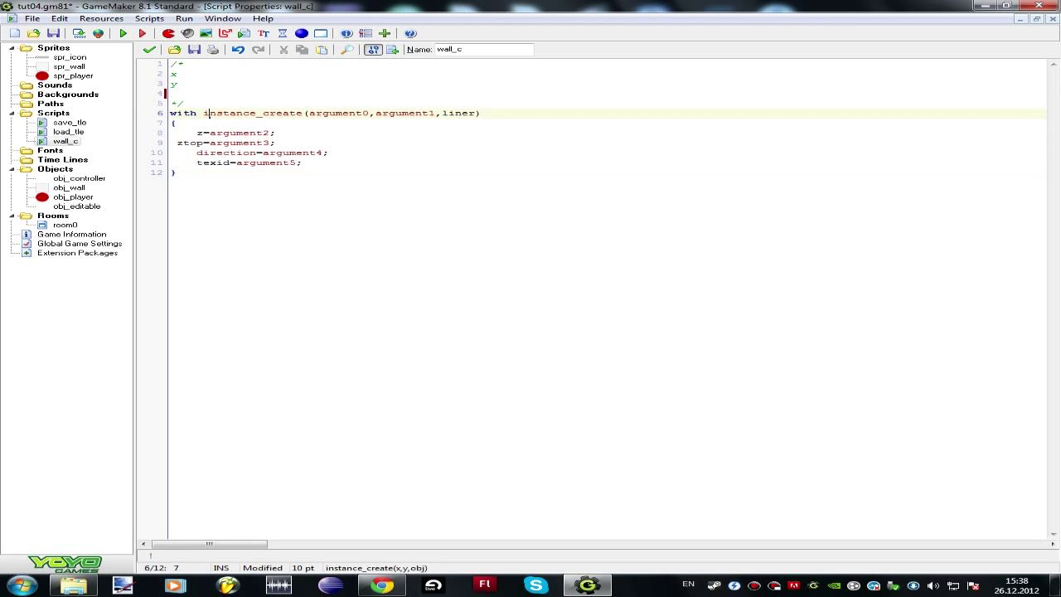
click(170, 113)
click(236, 113)
click(370, 112)
Step: Consult the save_tle script for reference, then check the z assignment on line 8 of wall_c
double_click(68, 122)
click(362, 123)
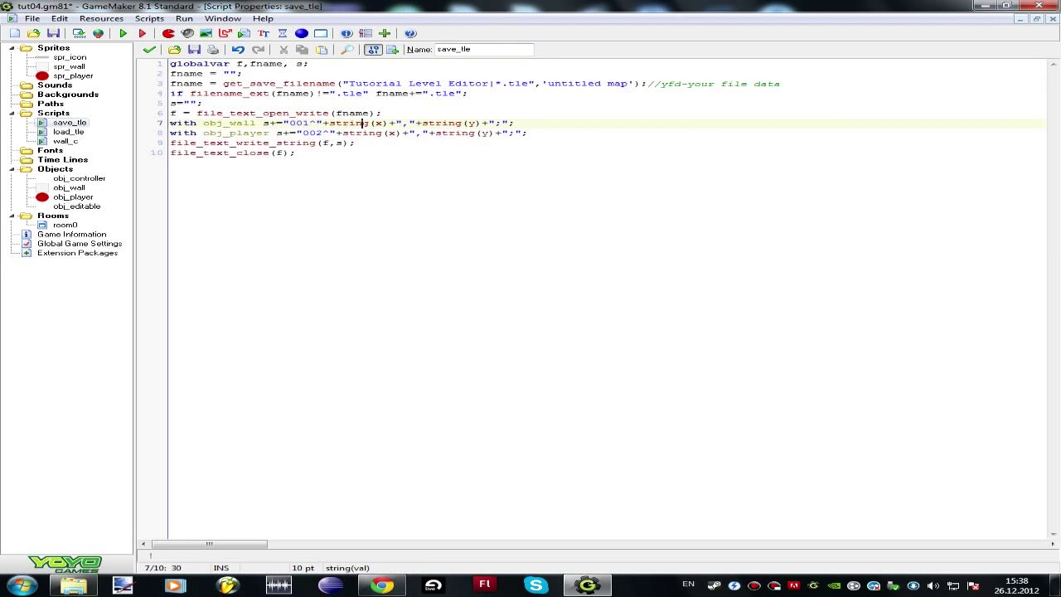
click(382, 123)
click(149, 49)
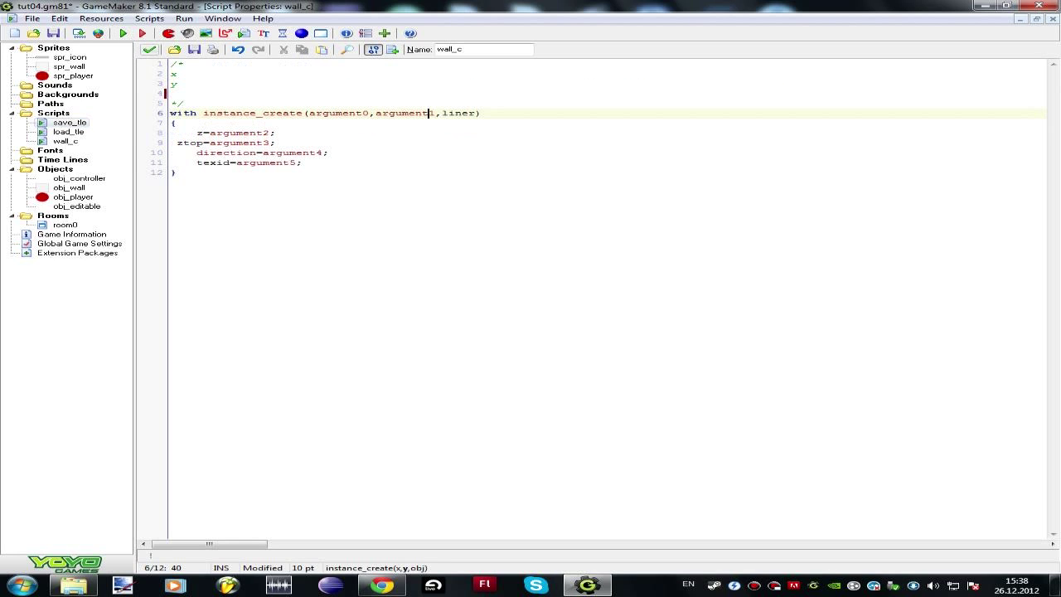
double_click(70, 123)
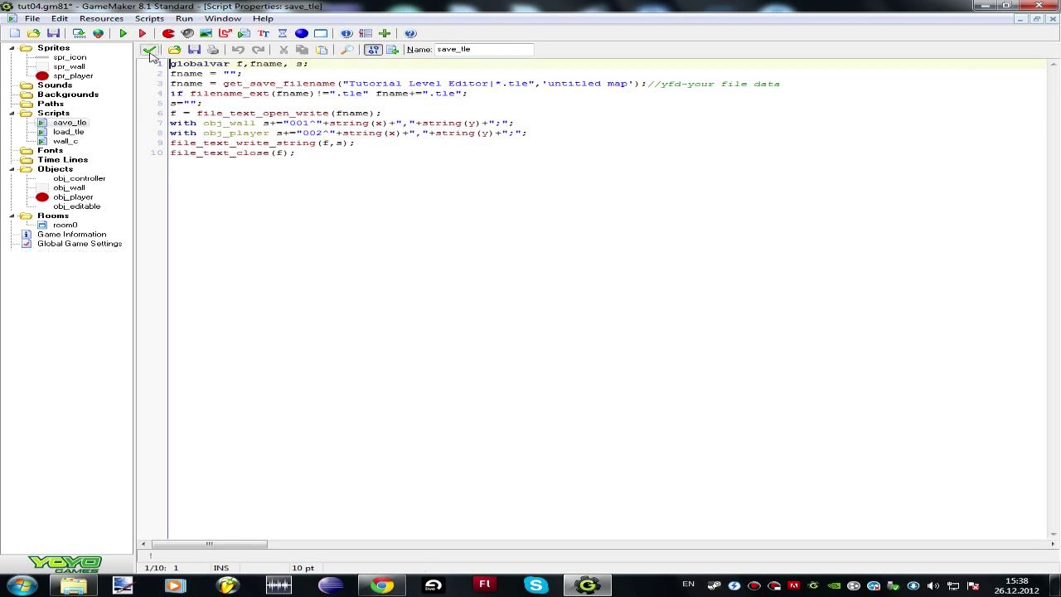
click(149, 49)
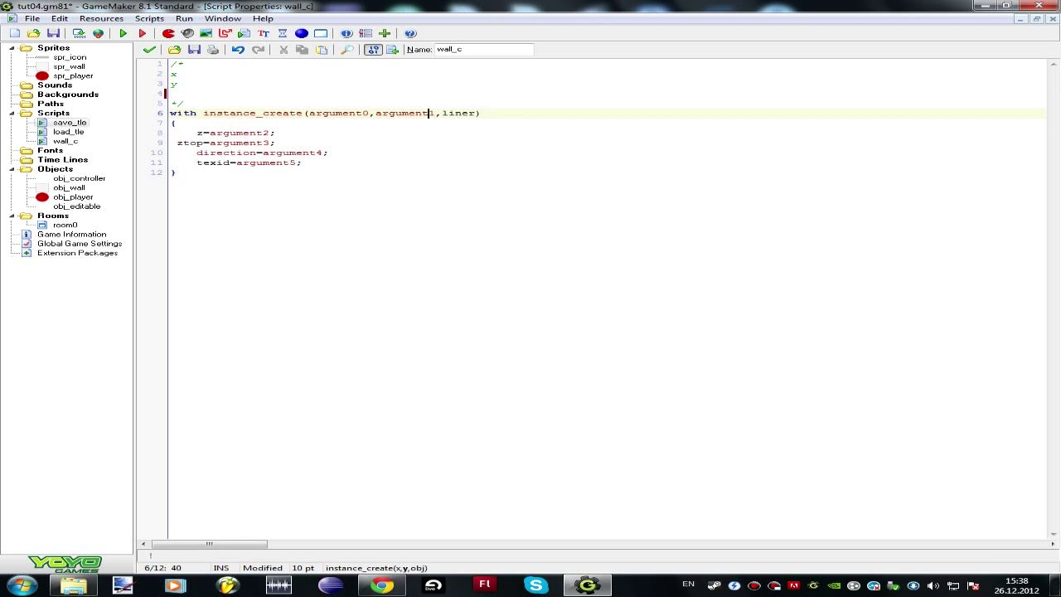
drag(196, 132, 276, 133)
click(271, 133)
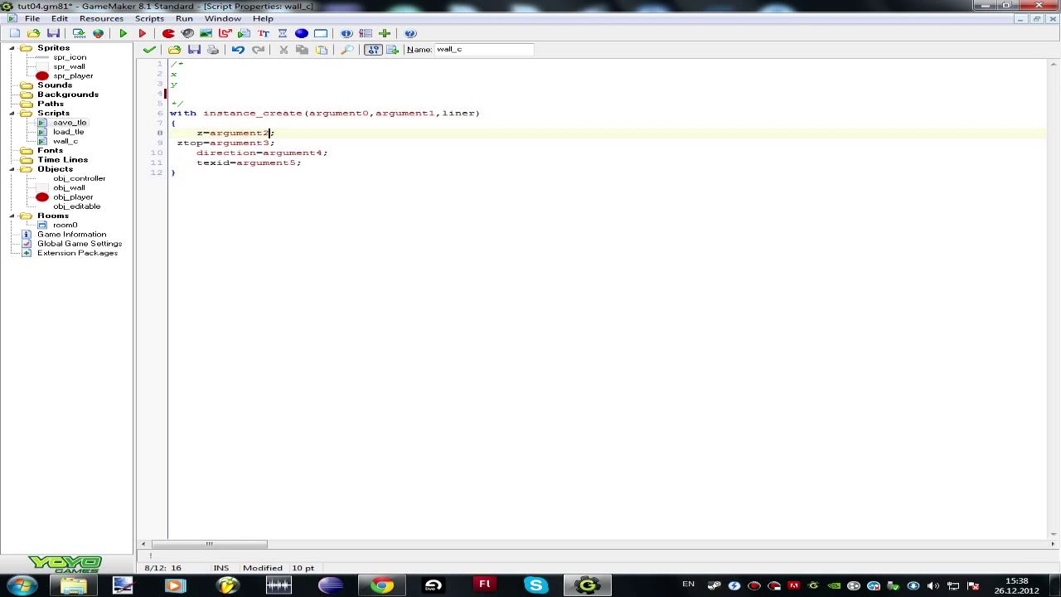
Step: Remove the with block so wall_c runs only instance_create(argument0,argument1,obj_wall), and save it
drag(175, 173, 111, 125)
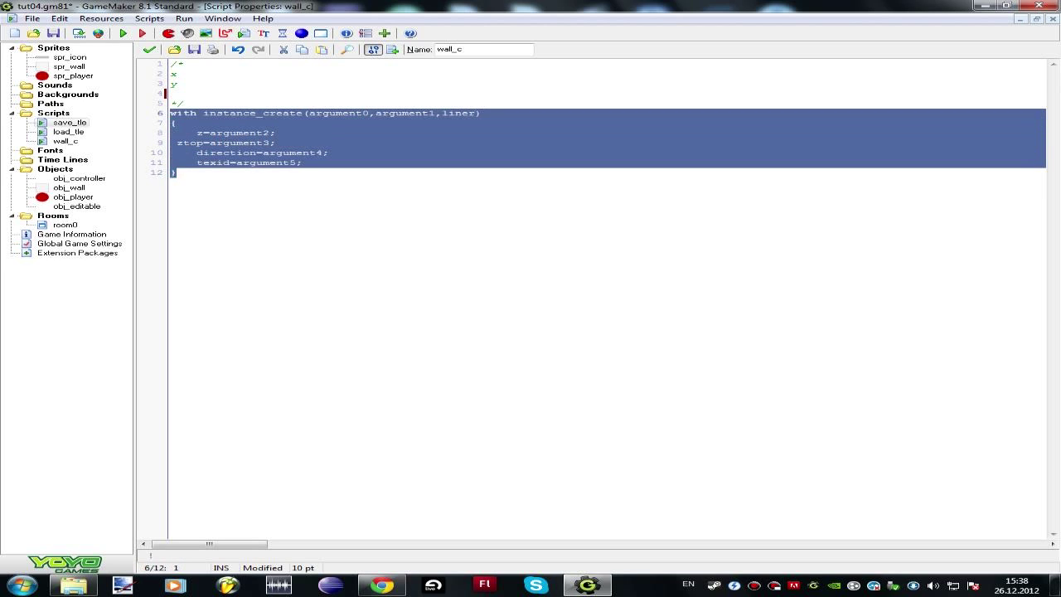
key(Delete)
drag(203, 113, 168, 114)
key(BackSpace)
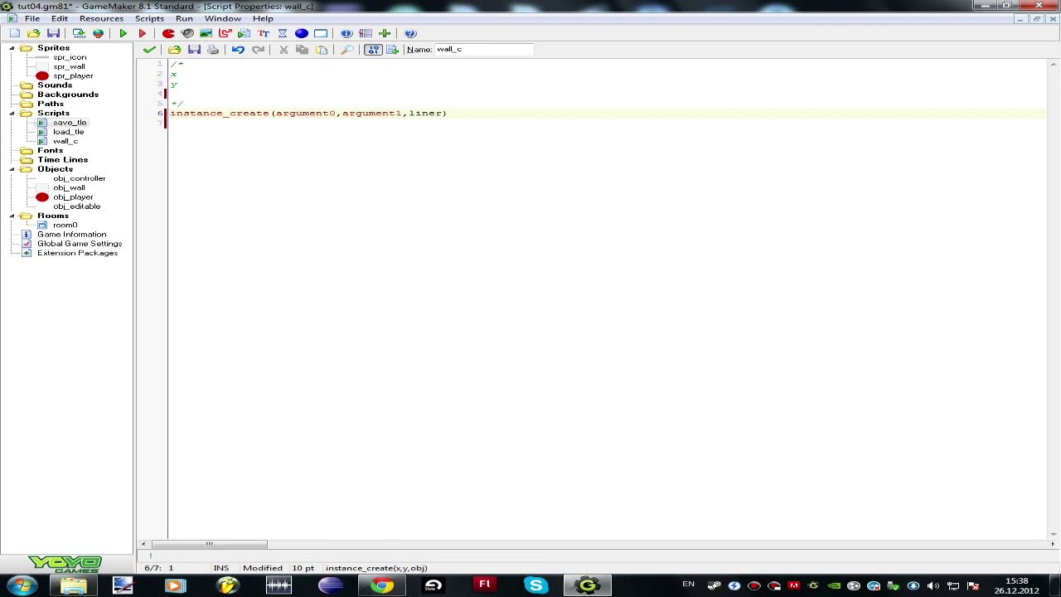
double_click(423, 113)
text(c)
key(BackSpace)
text(obj_wall)
click(149, 50)
Step: Duplicate wall_c as player_c and change its created object to obj_player
right_click(67, 141)
click(112, 158)
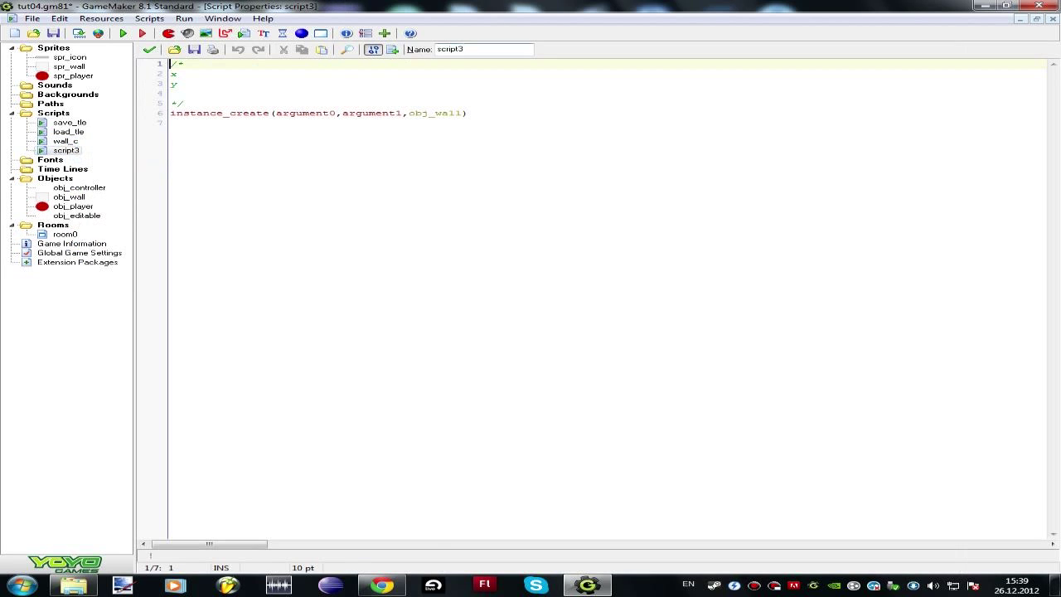
text(player_c)
click(467, 113)
drag(466, 112, 434, 112)
text(player)
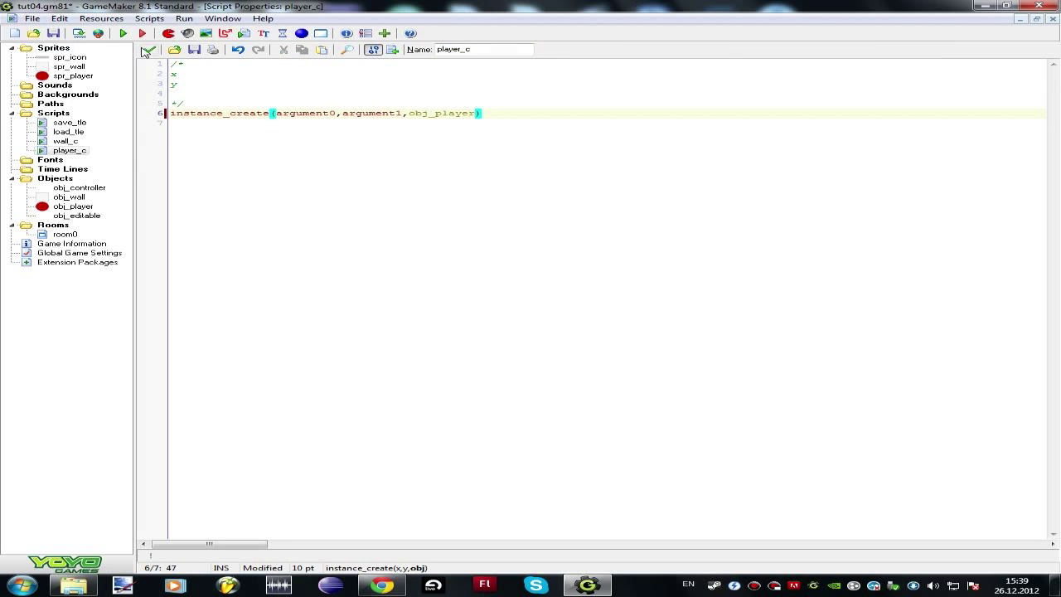
click(149, 49)
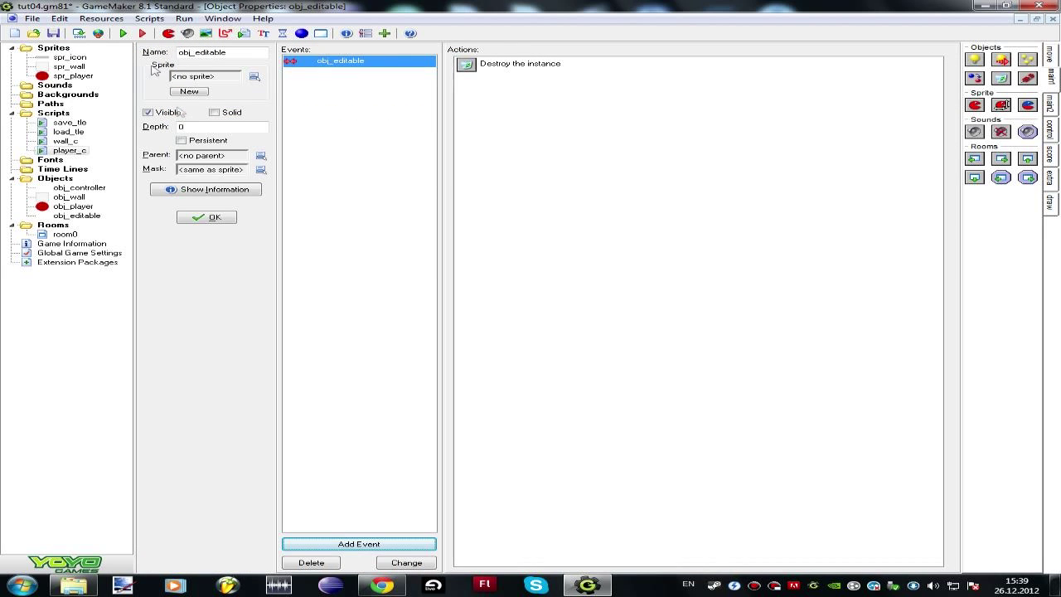
Step: Give obj_controller an F1 key event with a code action calling save_tle();
click(211, 216)
click(208, 215)
double_click(92, 189)
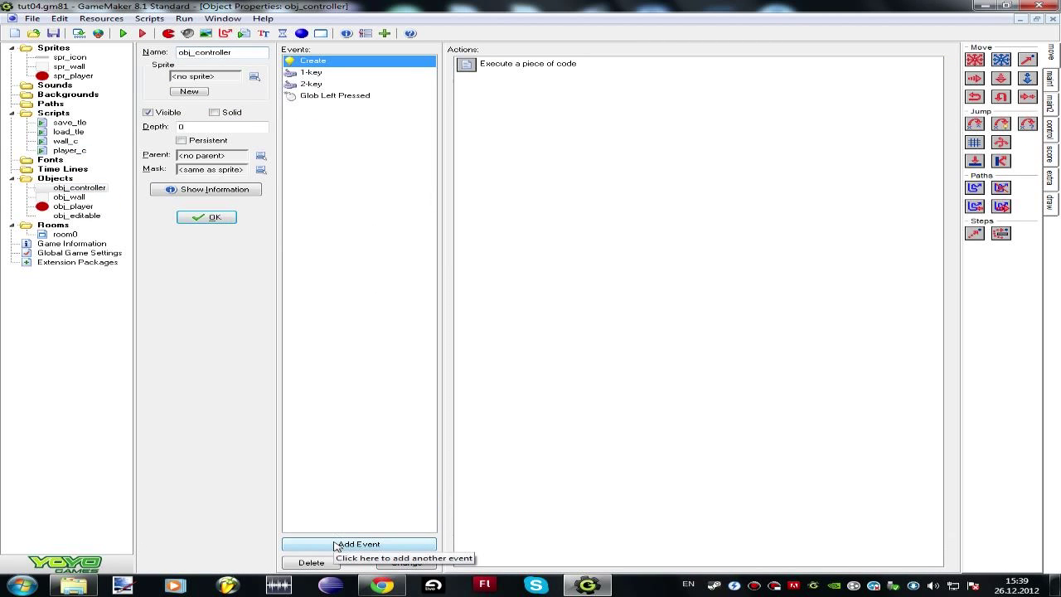
click(337, 545)
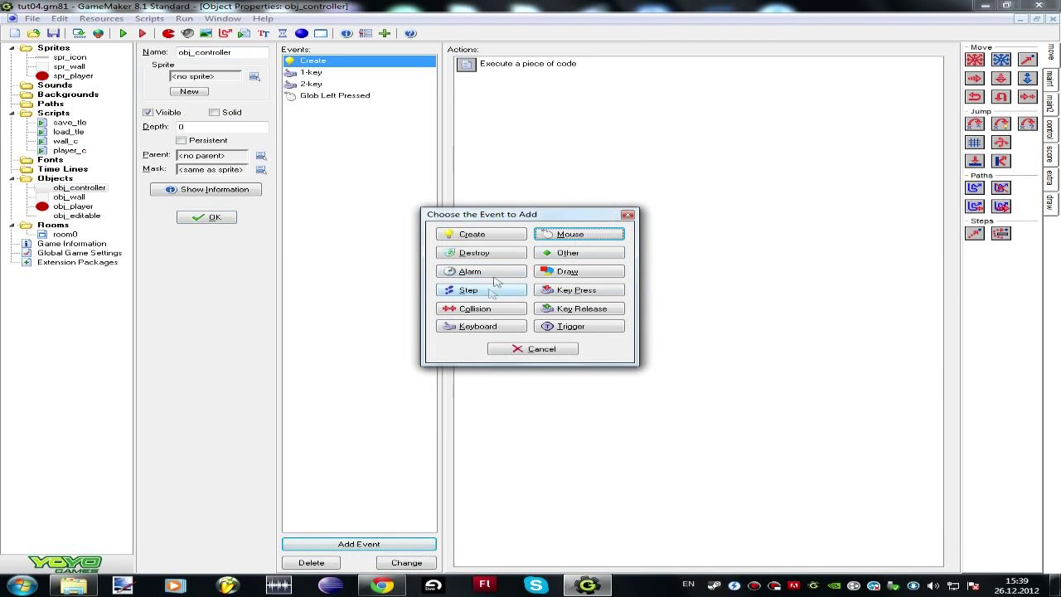
click(506, 325)
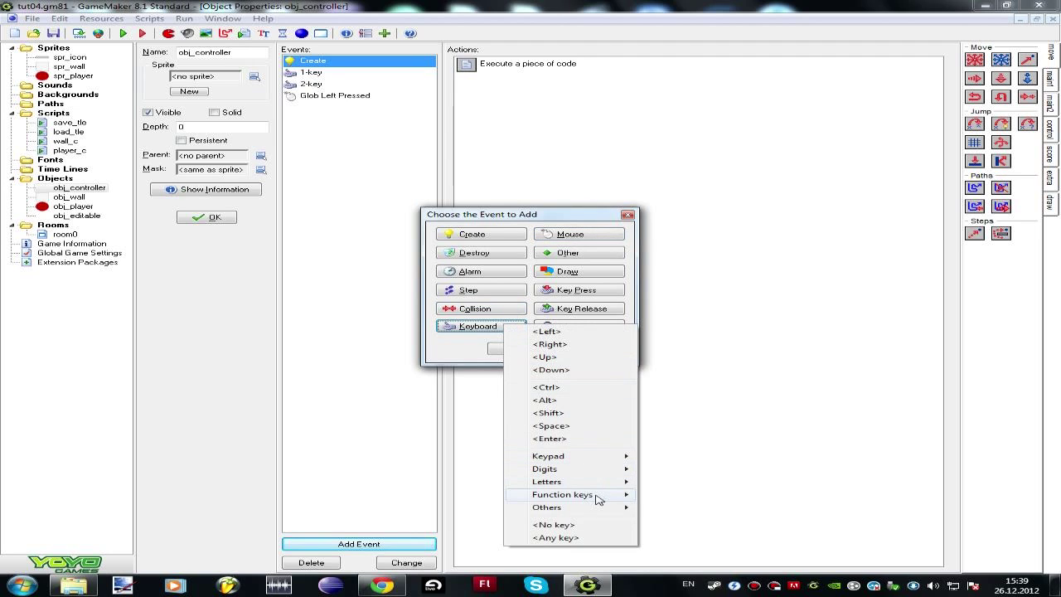
mouse_move(618, 499)
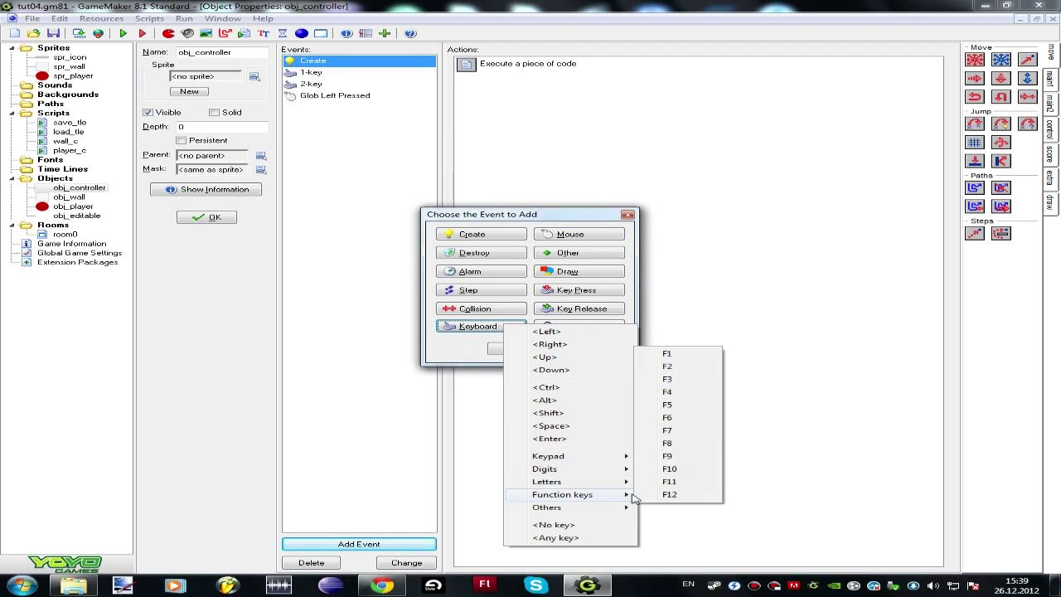
click(672, 351)
click(1050, 128)
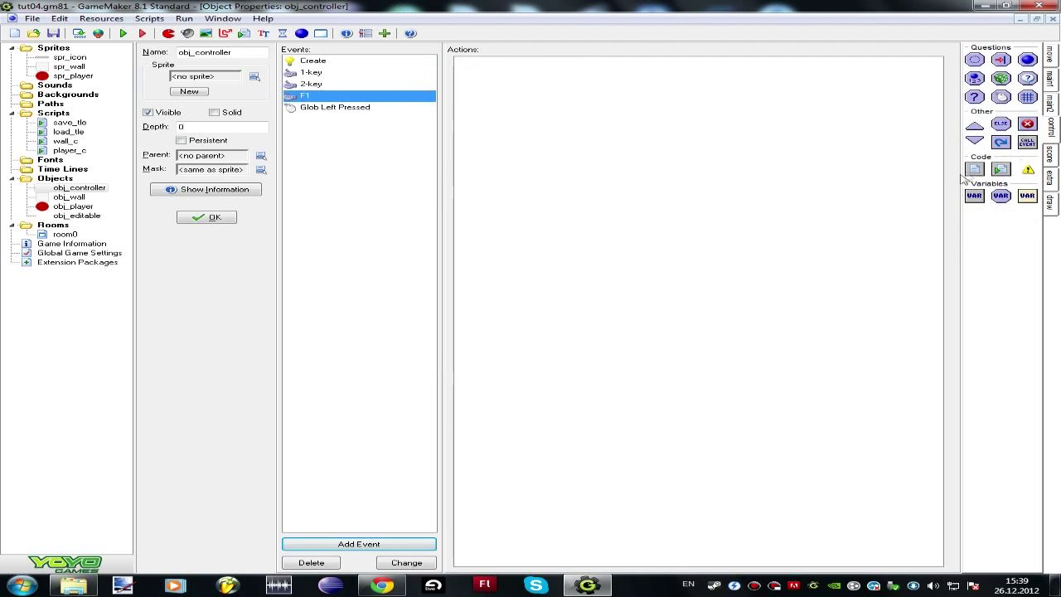
drag(974, 169, 849, 168)
text(sav)
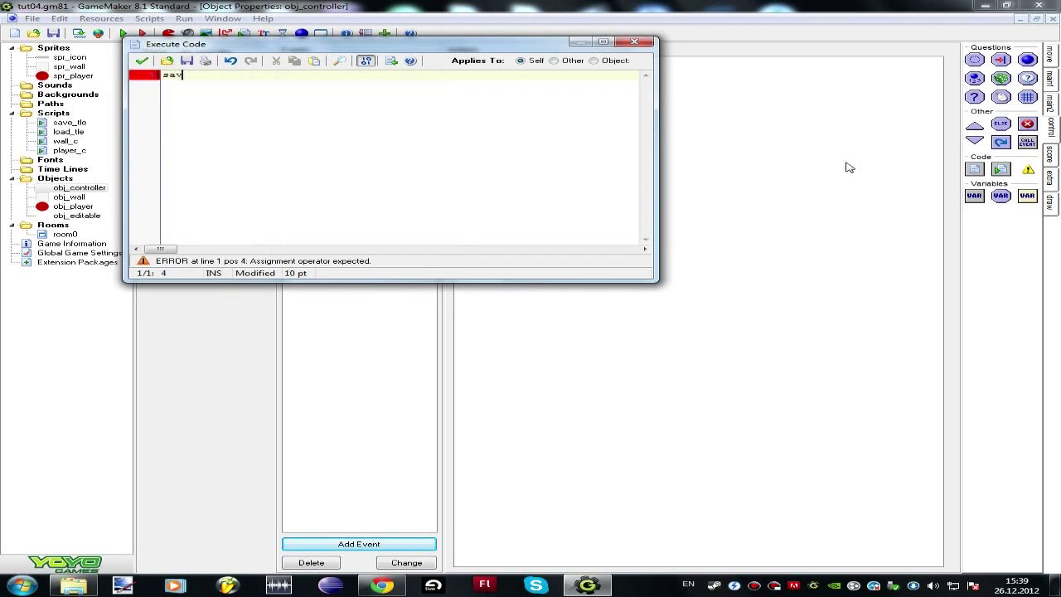
text(e_tle)
text(();)
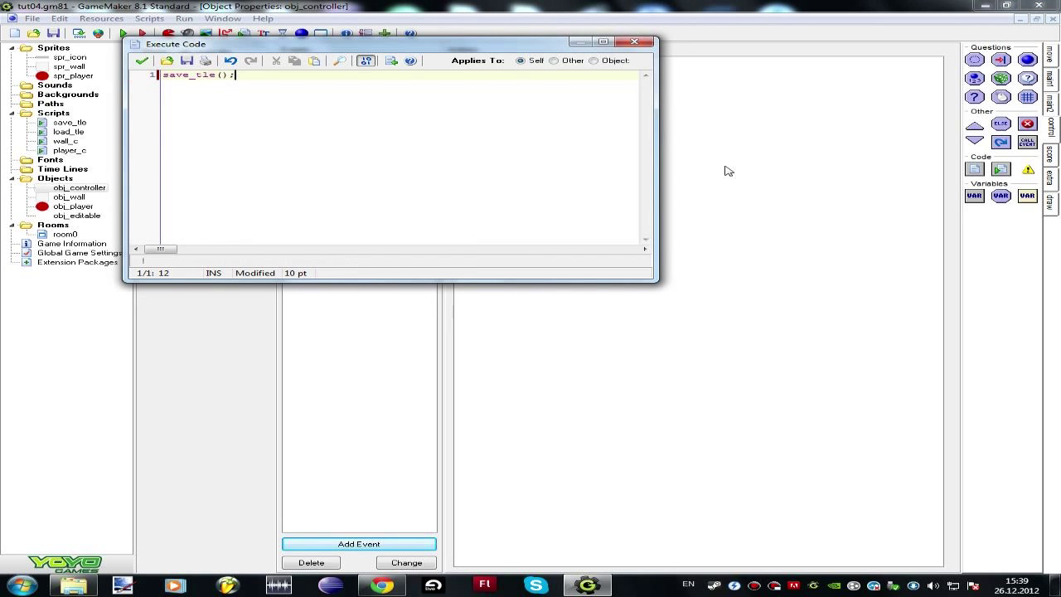
key(shift+Home)
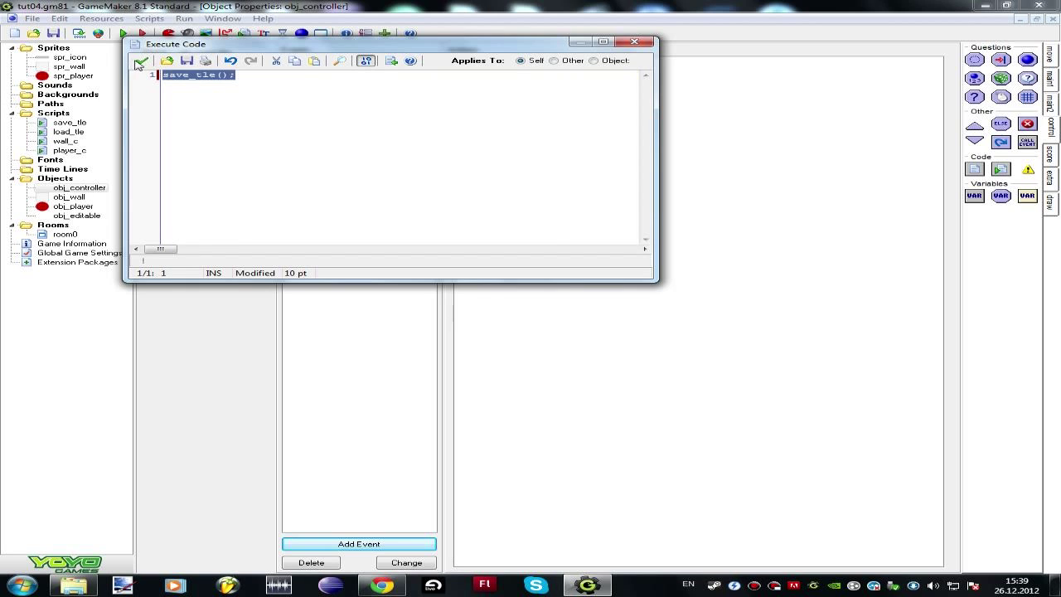
click(141, 61)
Step: Duplicate the F1 event as an F2 key event whose code calls load_tle();
right_click(355, 95)
click(389, 100)
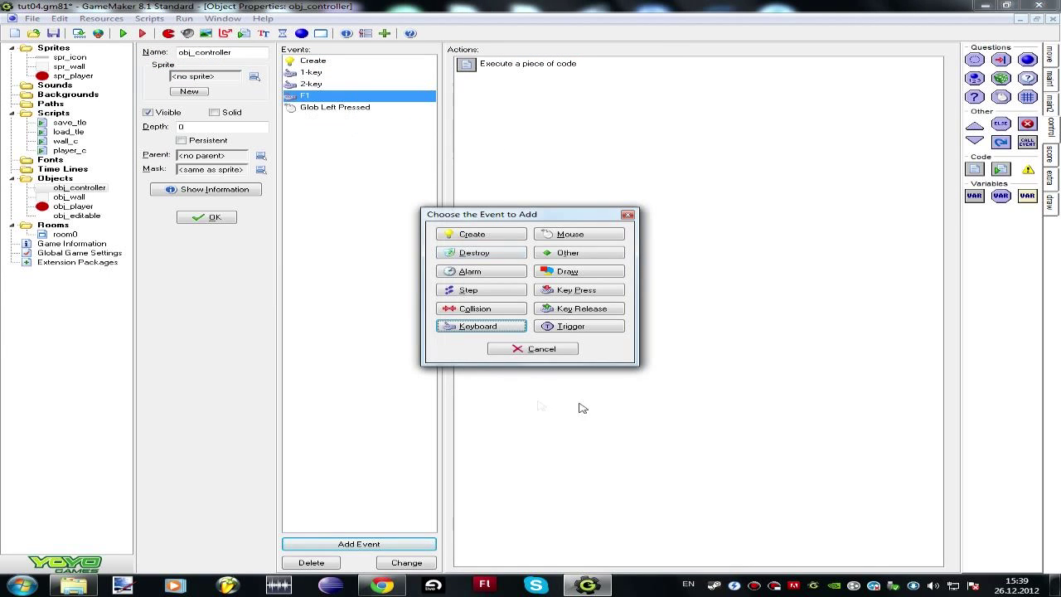
click(512, 326)
mouse_move(637, 485)
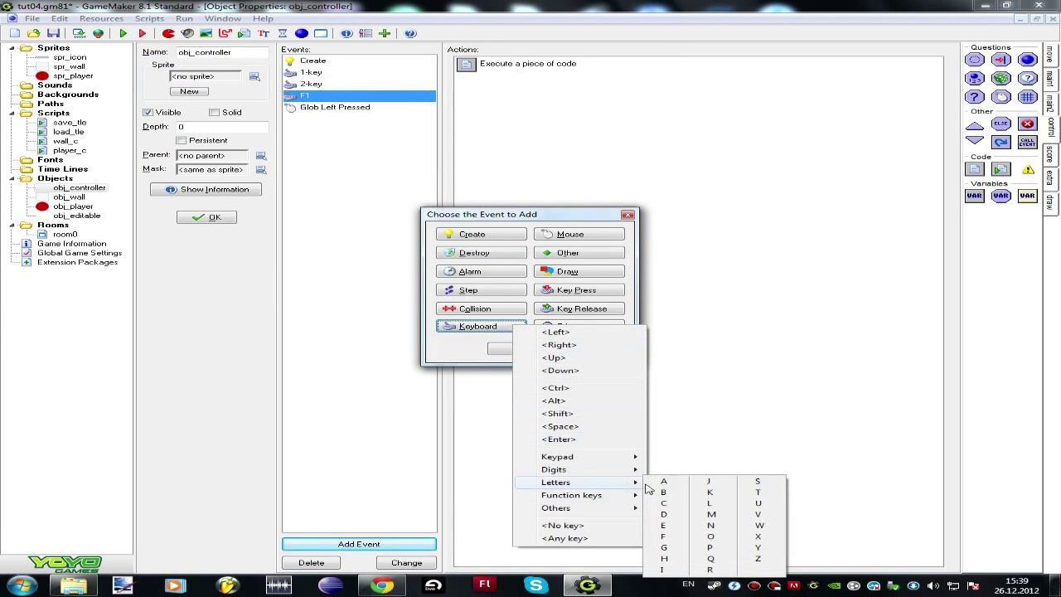
click(675, 371)
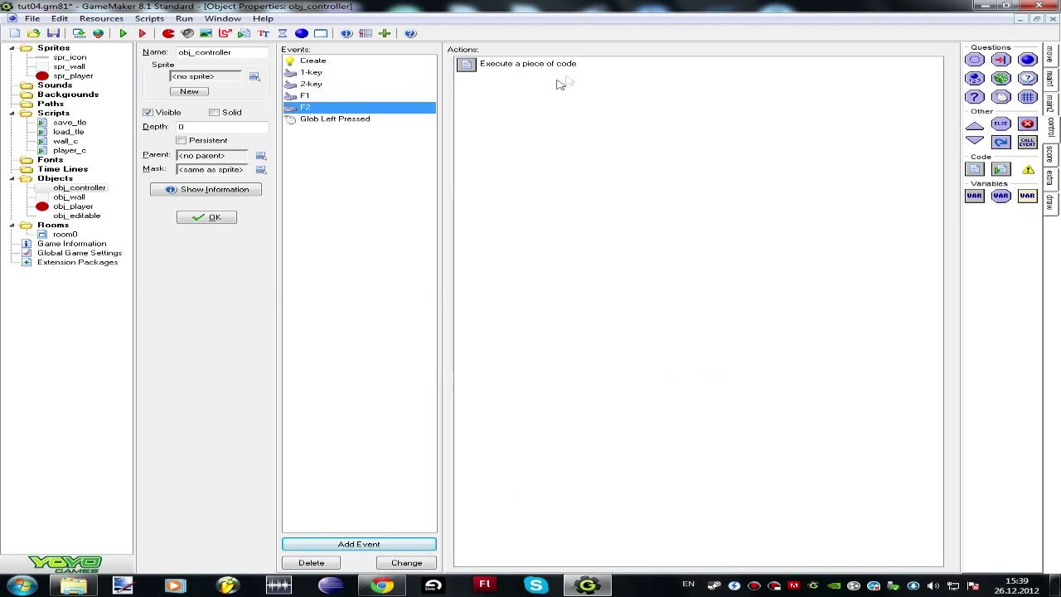
double_click(530, 65)
drag(189, 74, 162, 75)
text(load)
click(142, 60)
click(409, 33)
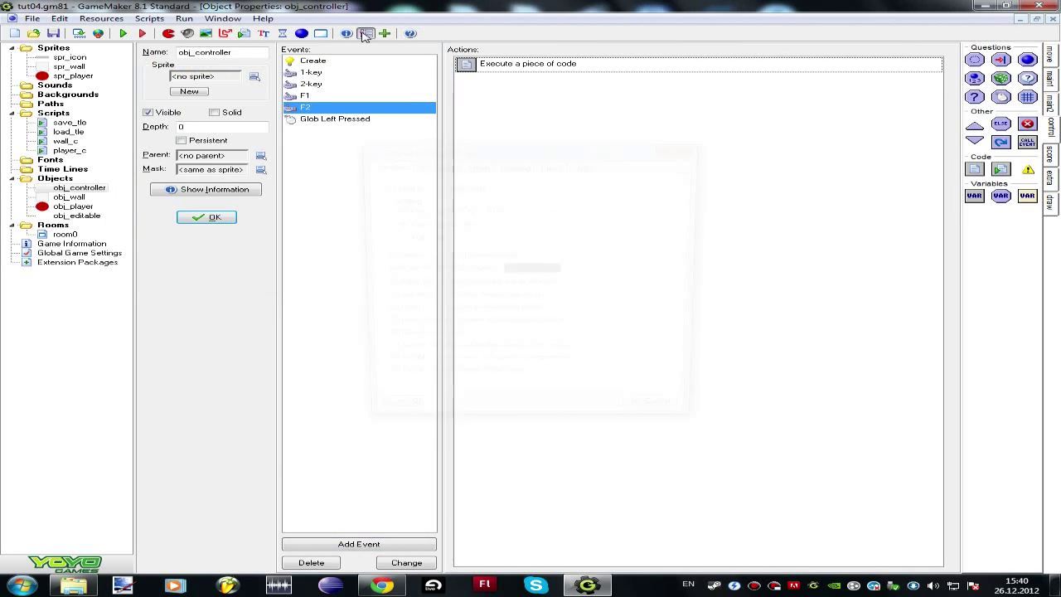
Step: Check that the F1 show-game-information default key is unchecked, accept the settings, and run the game
click(474, 165)
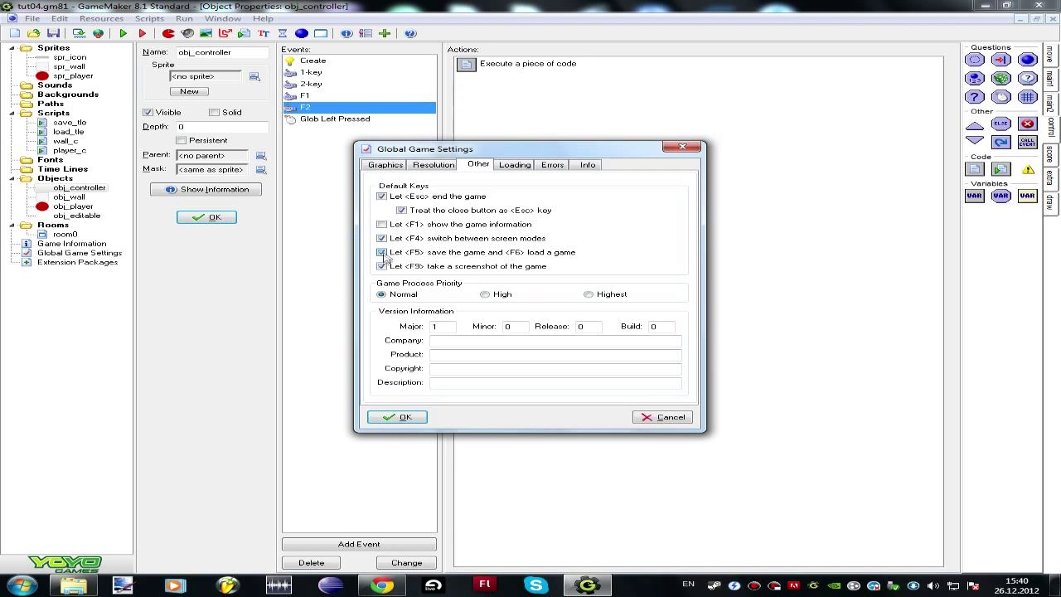
click(397, 417)
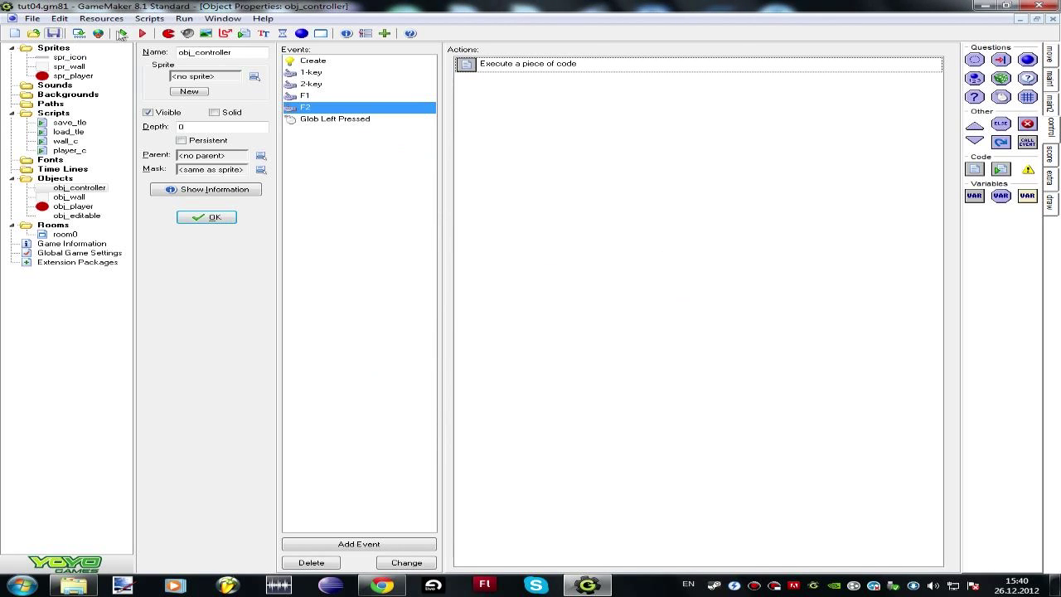
click(122, 33)
Step: Paint three L-shaped groups of wall tiles in the running game
drag(461, 249, 514, 290)
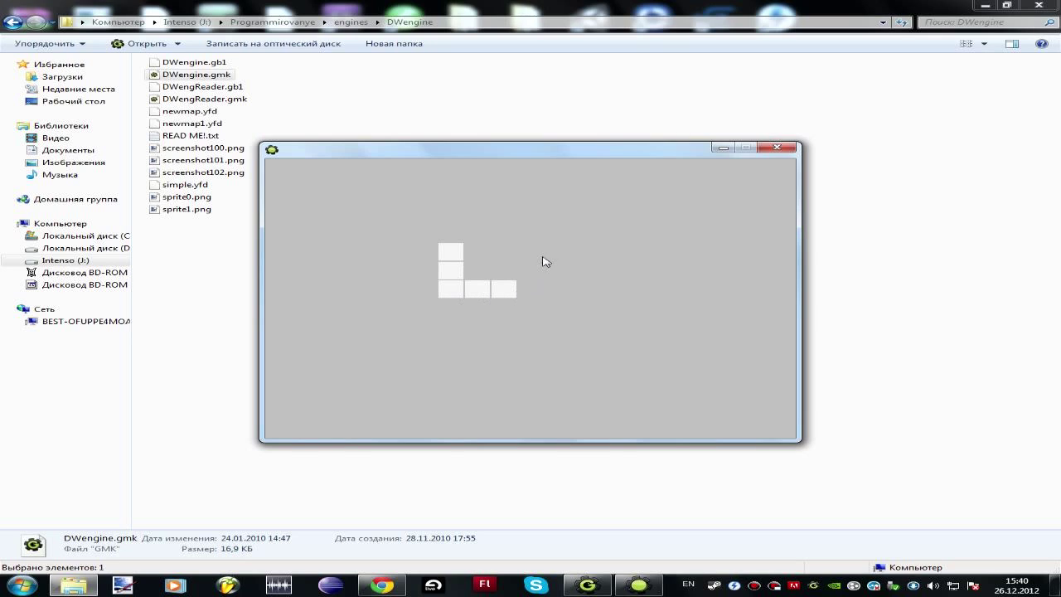
drag(557, 251, 618, 271)
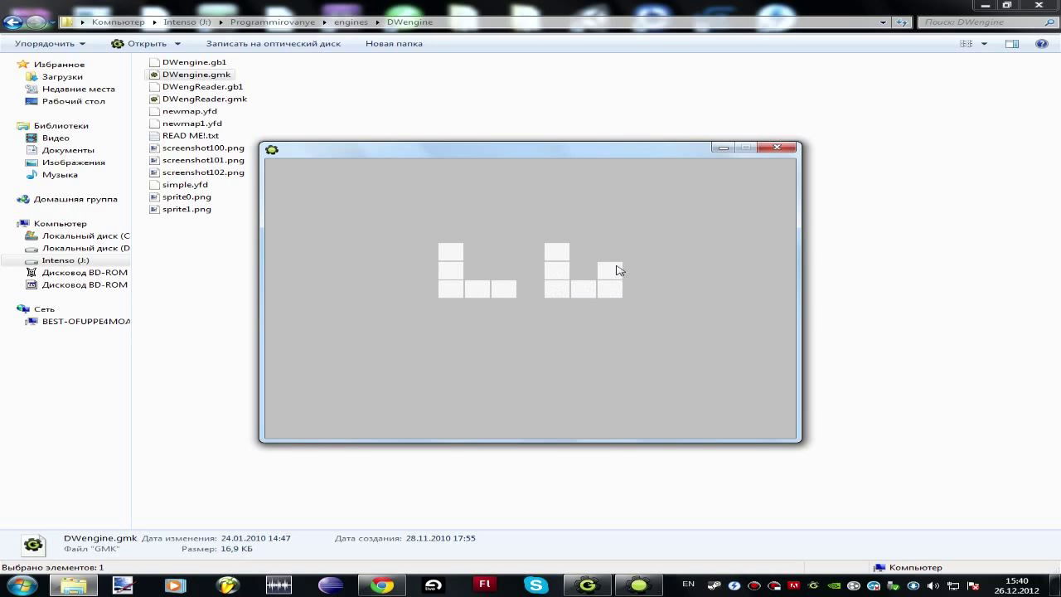
drag(617, 271, 585, 253)
mouse_move(689, 253)
mouse_down()
mouse_move(667, 271)
mouse_move(716, 265)
mouse_move(716, 251)
mouse_up()
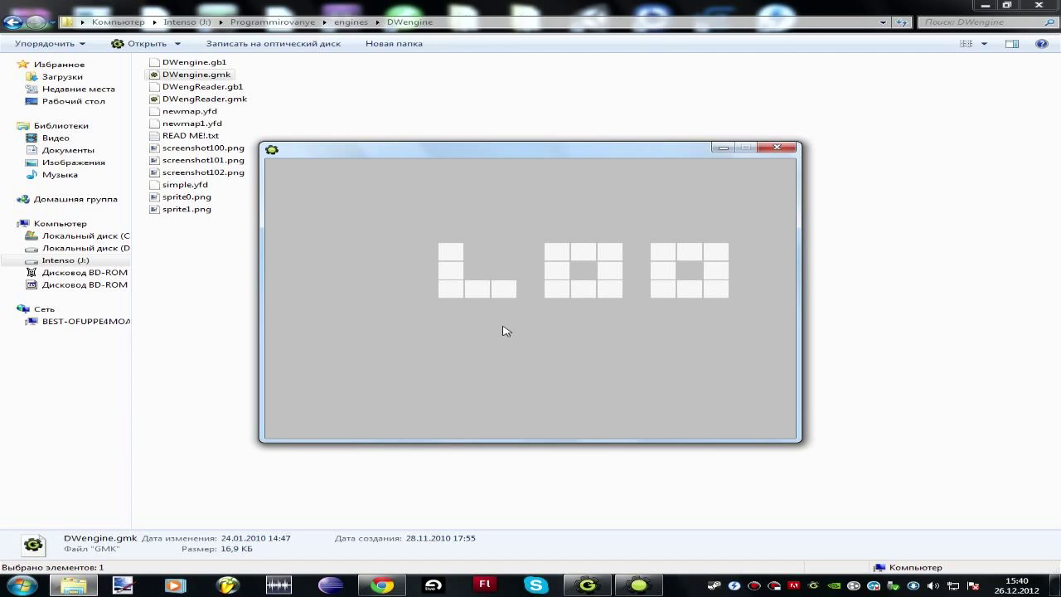
Step: Save the painted layout as the map 'untitled map'
key(s)
drag(663, 287, 429, 200)
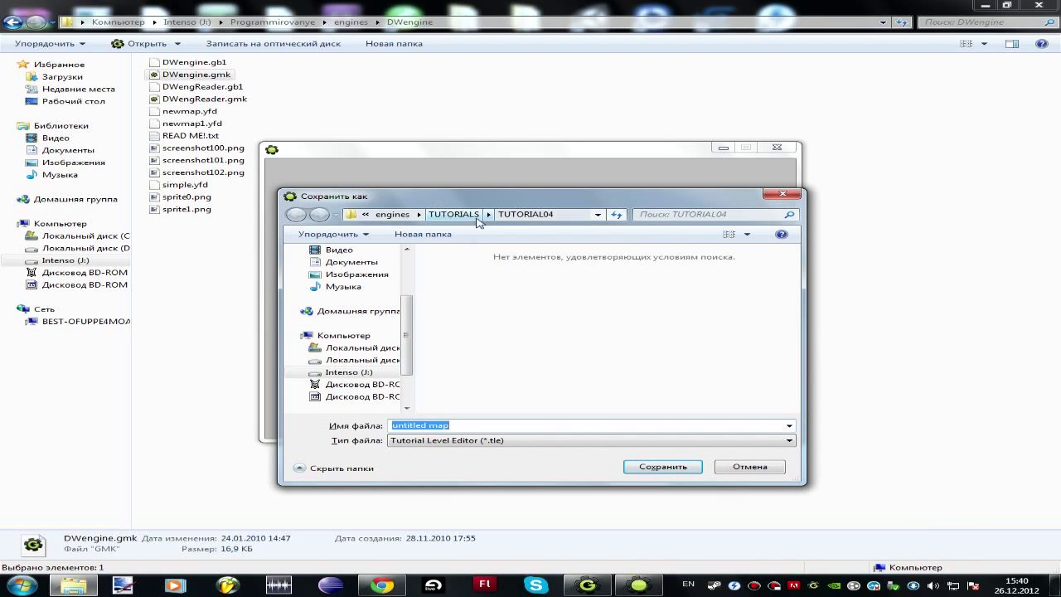
click(486, 422)
drag(464, 425, 263, 413)
click(679, 468)
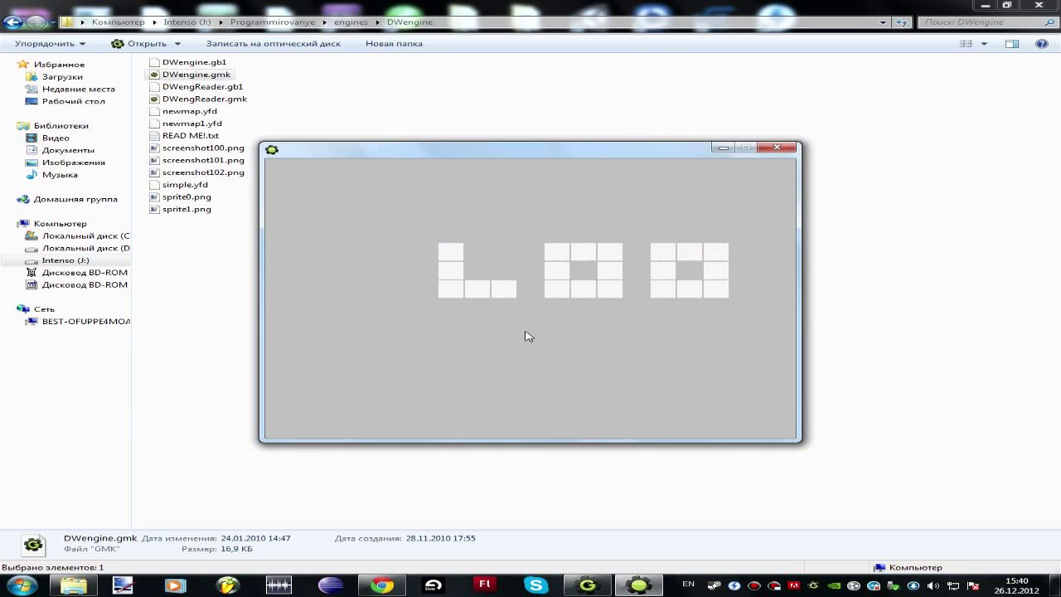
Step: Place red players and a few extra wall tiles around the level
click(503, 233)
click(529, 288)
click(450, 345)
click(583, 345)
click(662, 326)
click(636, 213)
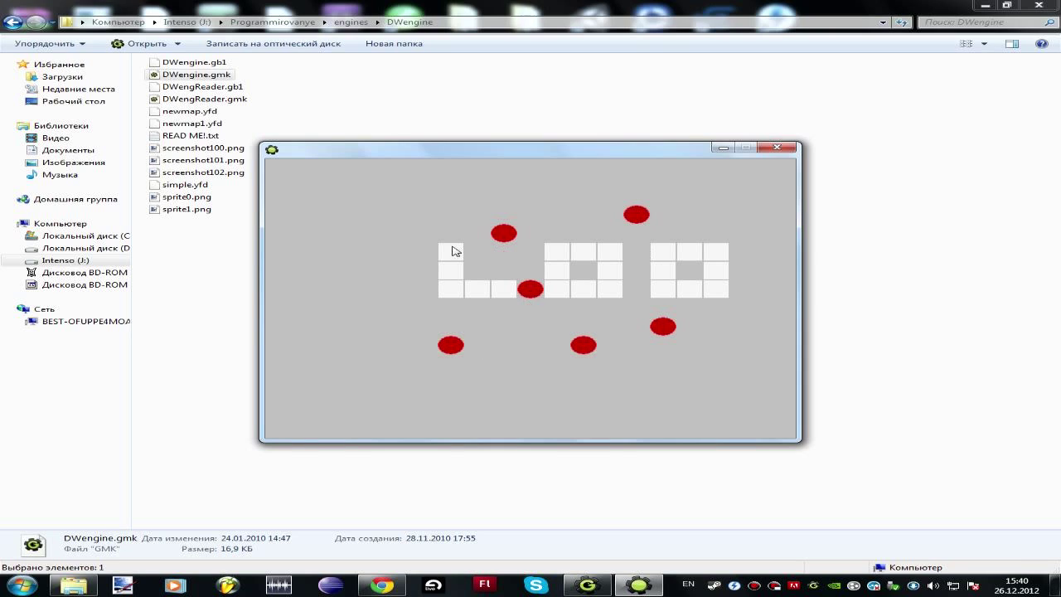
click(398, 233)
click(425, 270)
click(425, 307)
click(446, 253)
Step: Erase wall tiles and a player from the middle and right-hand shapes
right_click(558, 258)
right_click(582, 256)
right_click(618, 255)
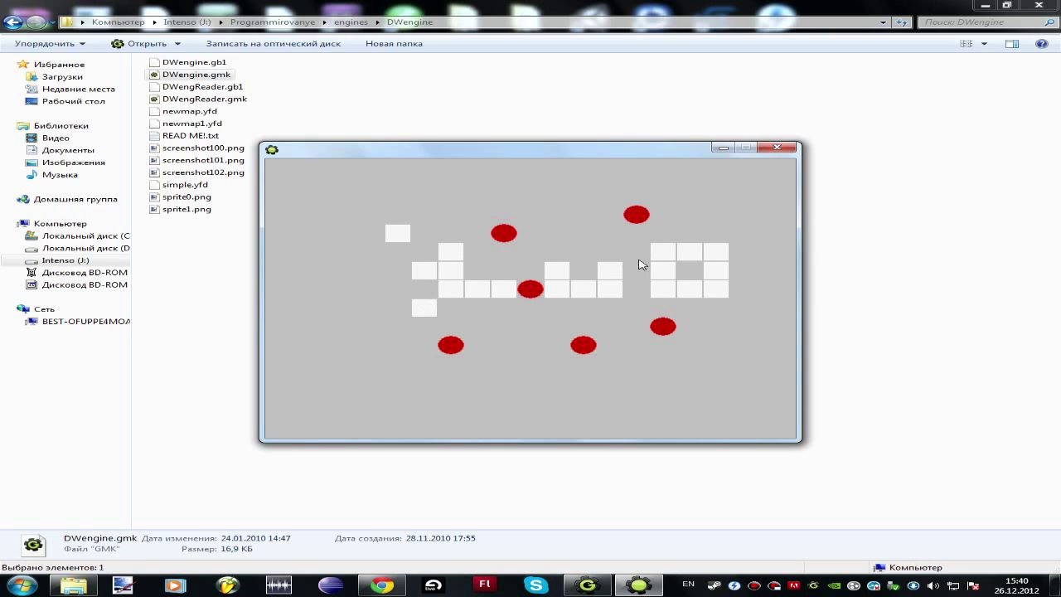
right_click(658, 255)
right_click(637, 219)
right_click(668, 272)
right_click(665, 288)
right_drag(700, 294, 690, 253)
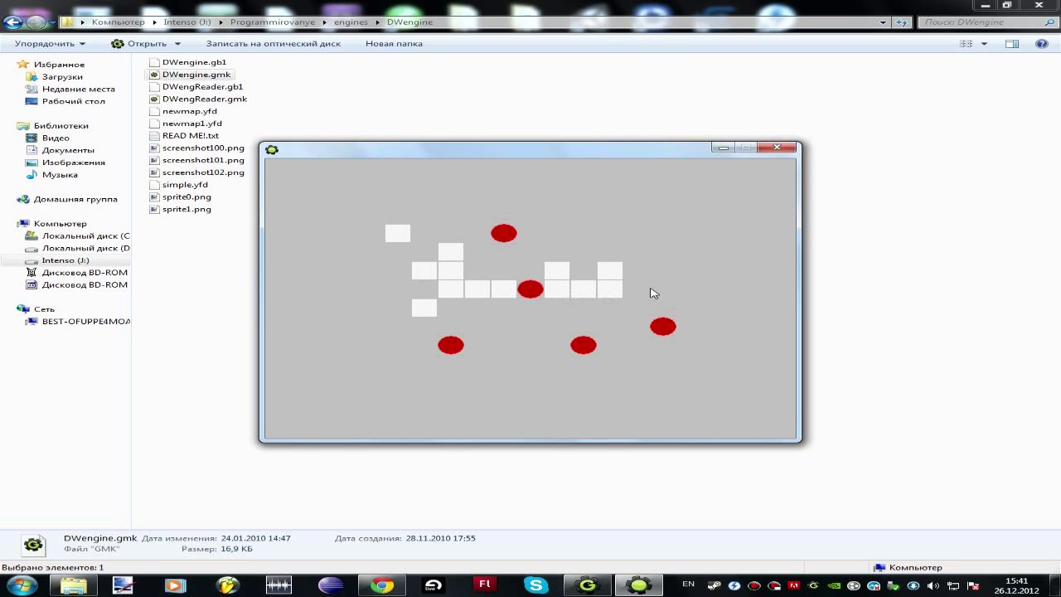
key(n)
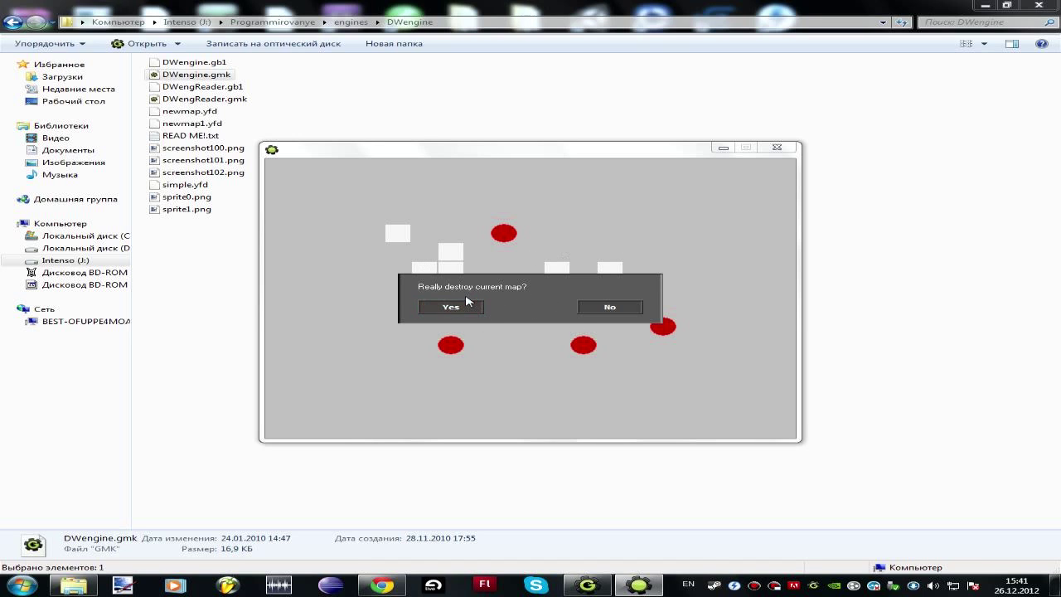
Step: Confirm destroying the current map and open untitled map.tle
click(451, 307)
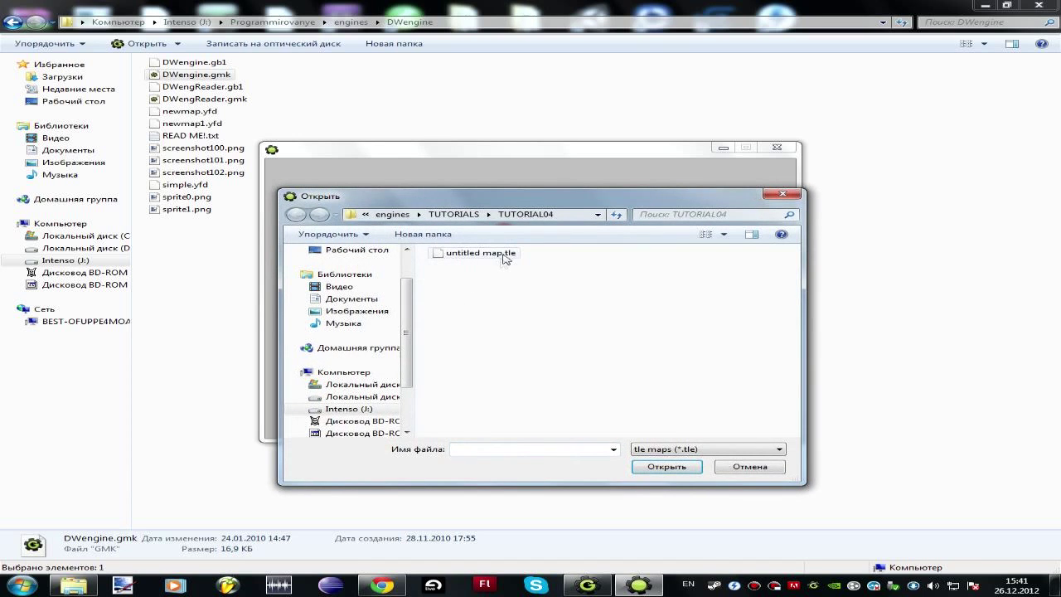
double_click(500, 259)
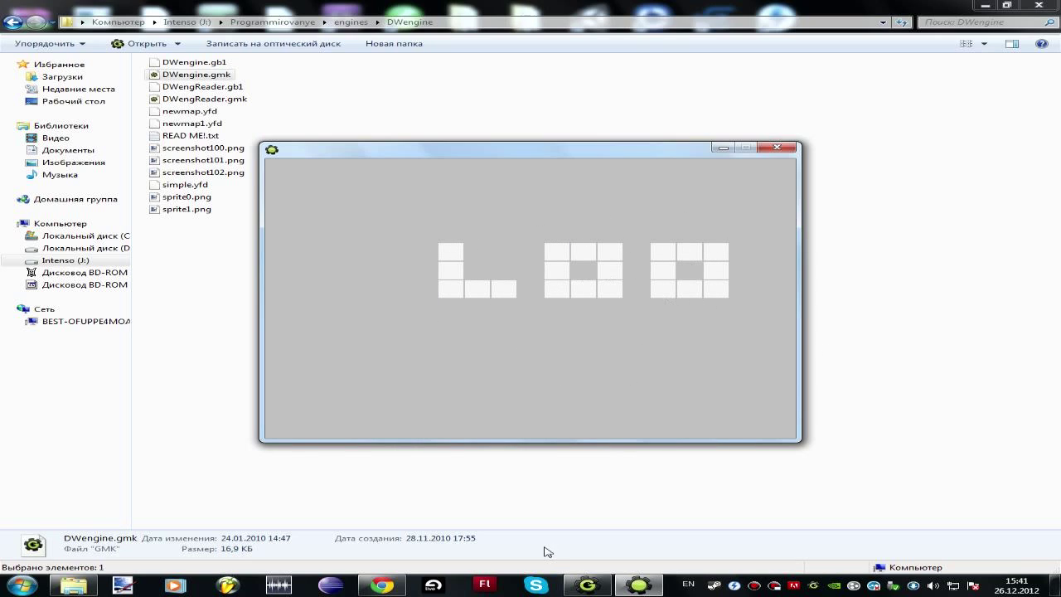
Step: Erase the old walls and paint a walled room with stepped staircase columns
click(450, 254)
click(452, 272)
mouse_move(455, 295)
mouse_down()
mouse_move(609, 259)
mouse_move(692, 260)
mouse_move(718, 286)
mouse_move(718, 252)
mouse_up()
drag(454, 254, 451, 325)
click(454, 325)
drag(478, 271, 480, 332)
mouse_move(501, 292)
mouse_down()
mouse_move(504, 332)
mouse_move(566, 329)
mouse_up()
click(566, 329)
click(423, 234)
mouse_move(422, 232)
mouse_down()
mouse_move(445, 199)
mouse_move(533, 197)
mouse_up()
mouse_move(429, 249)
mouse_down()
mouse_move(426, 310)
mouse_move(441, 333)
mouse_move(589, 324)
mouse_move(616, 310)
mouse_move(616, 220)
mouse_move(606, 199)
mouse_move(557, 199)
mouse_up()
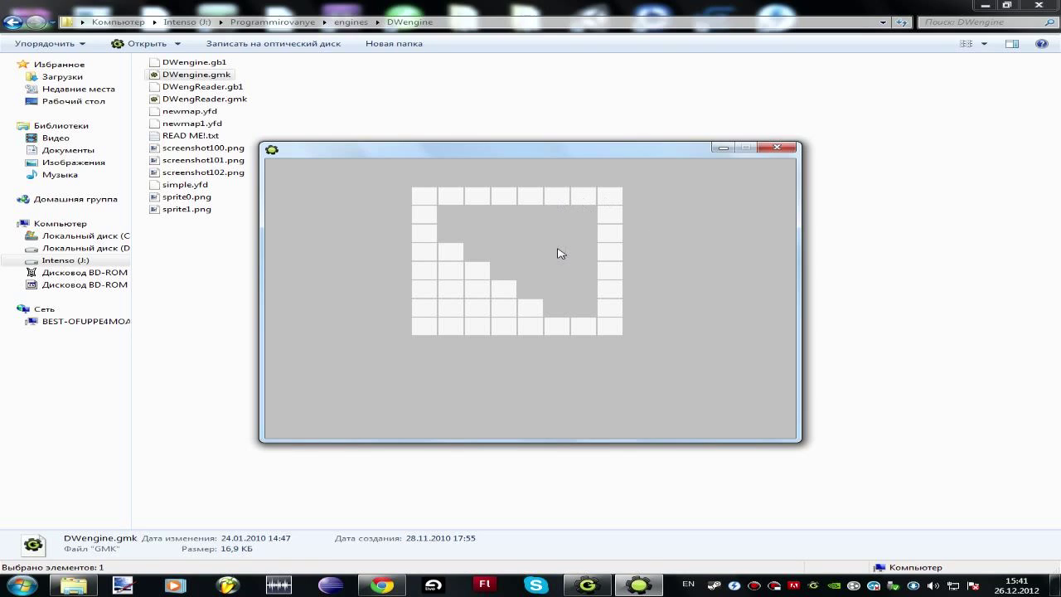
Step: Place a player inside the room and save the map under a new name
right_click(571, 232)
key(ctrl+s)
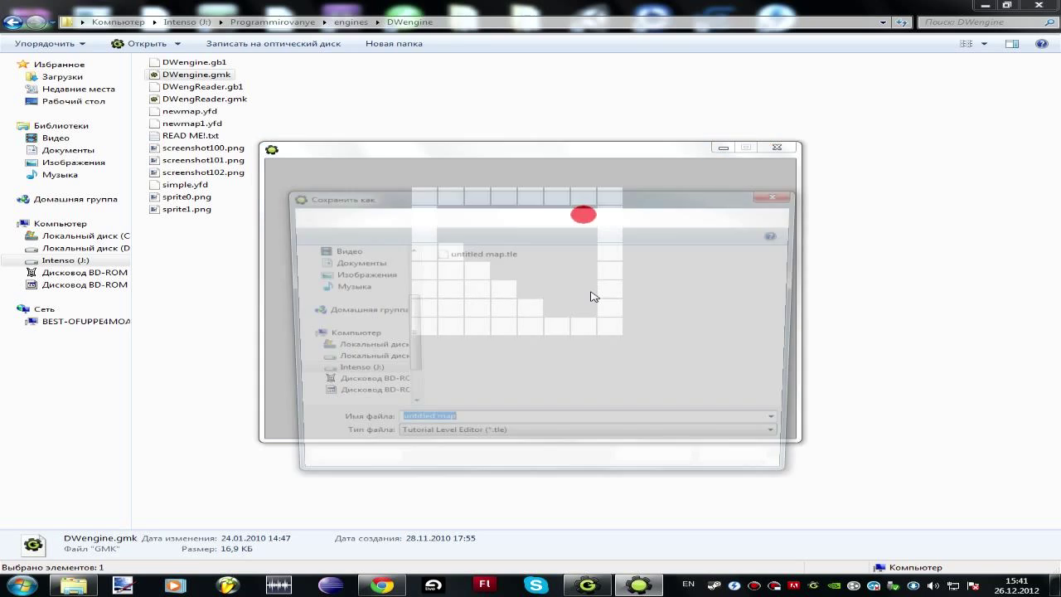
text(level1)
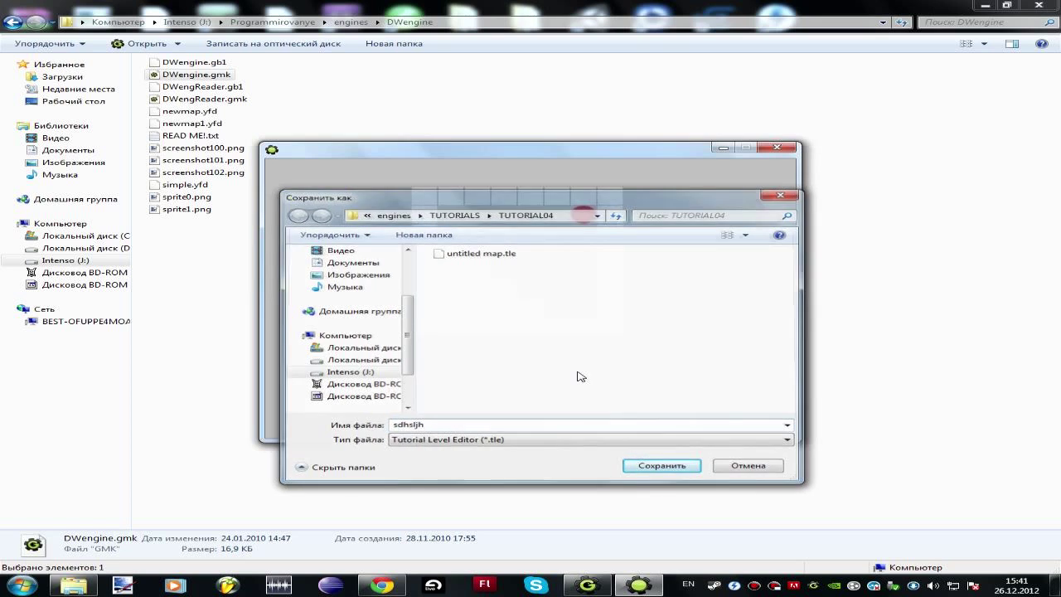
key(Return)
Step: Load untitled map.tle, then the second saved map, and close the game
key(ctrl+o)
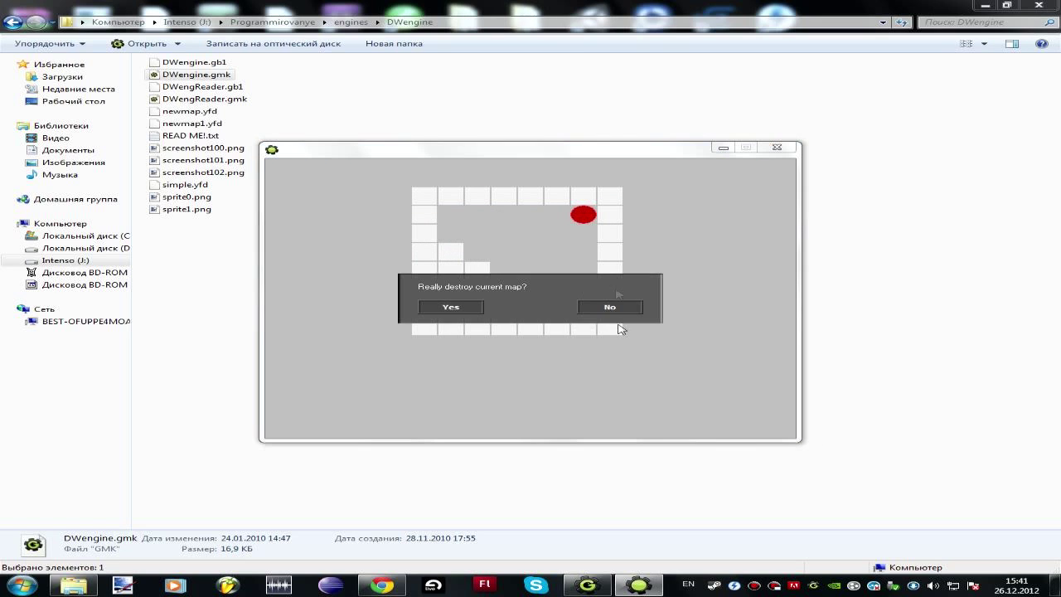
click(448, 306)
double_click(463, 265)
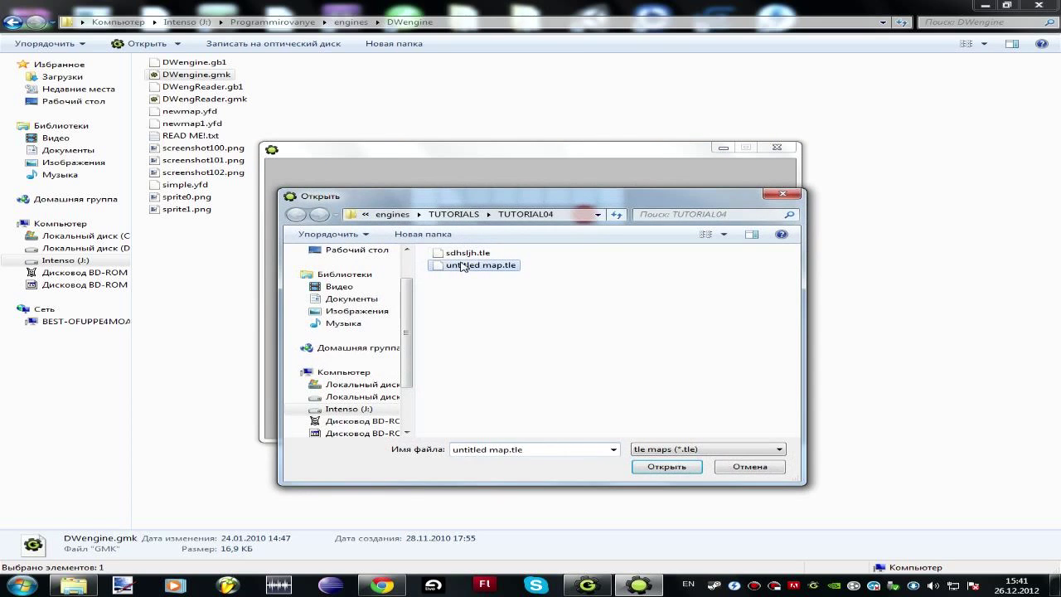
key(ctrl+o)
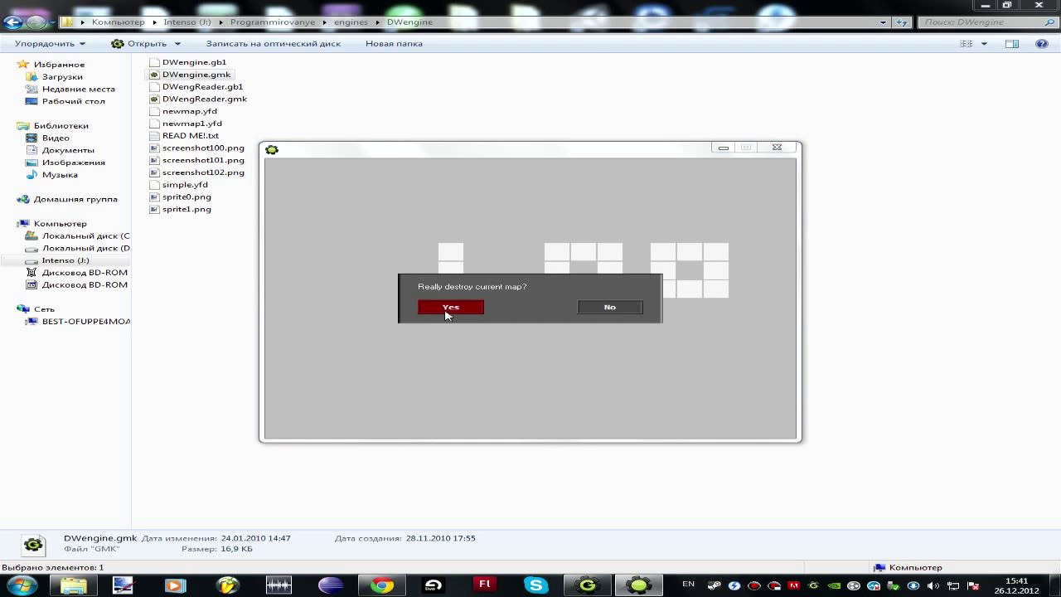
click(447, 306)
double_click(469, 255)
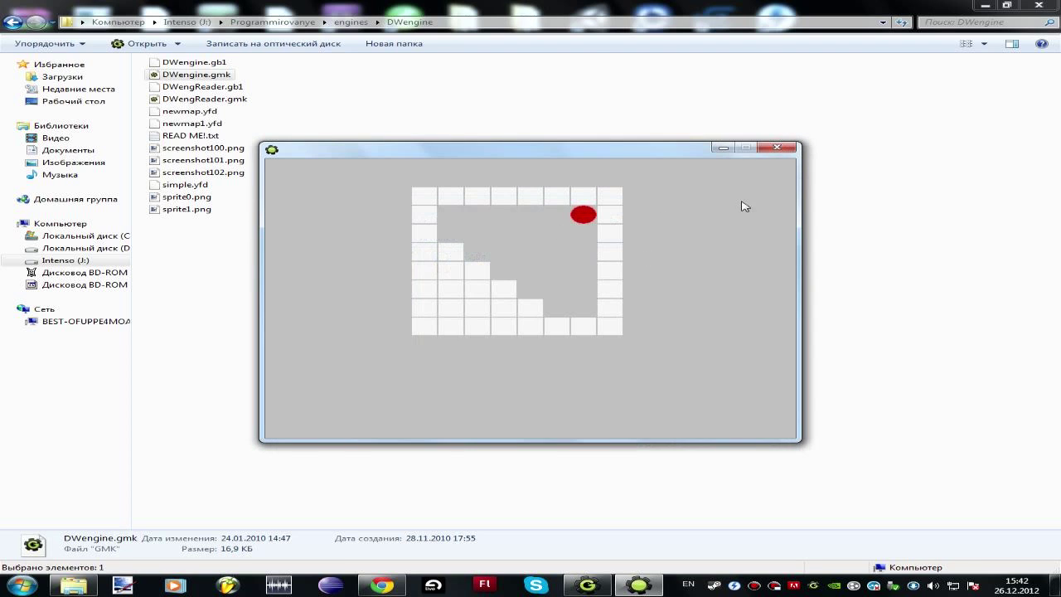
click(777, 146)
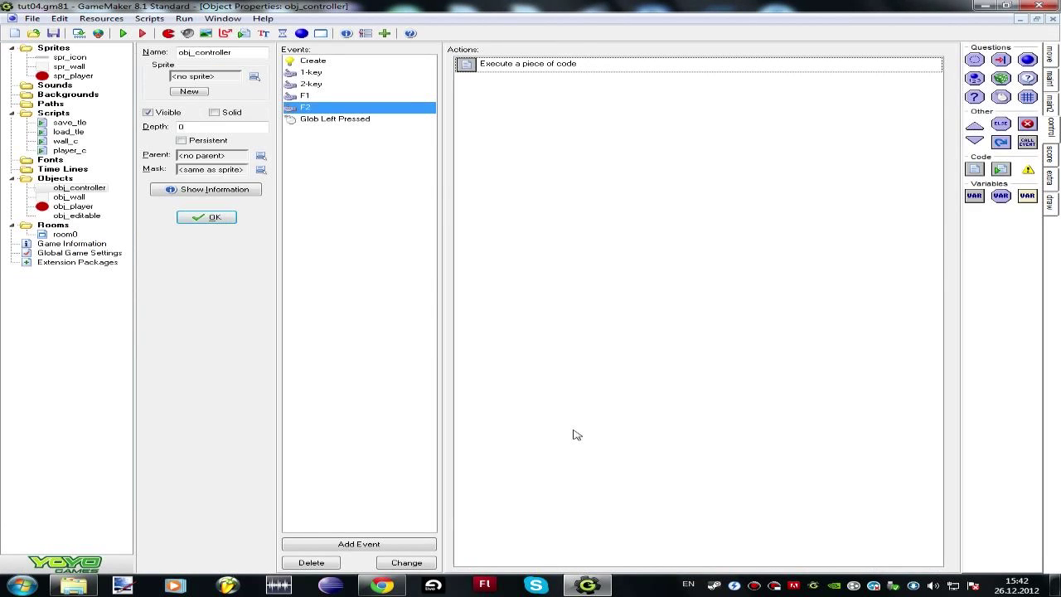